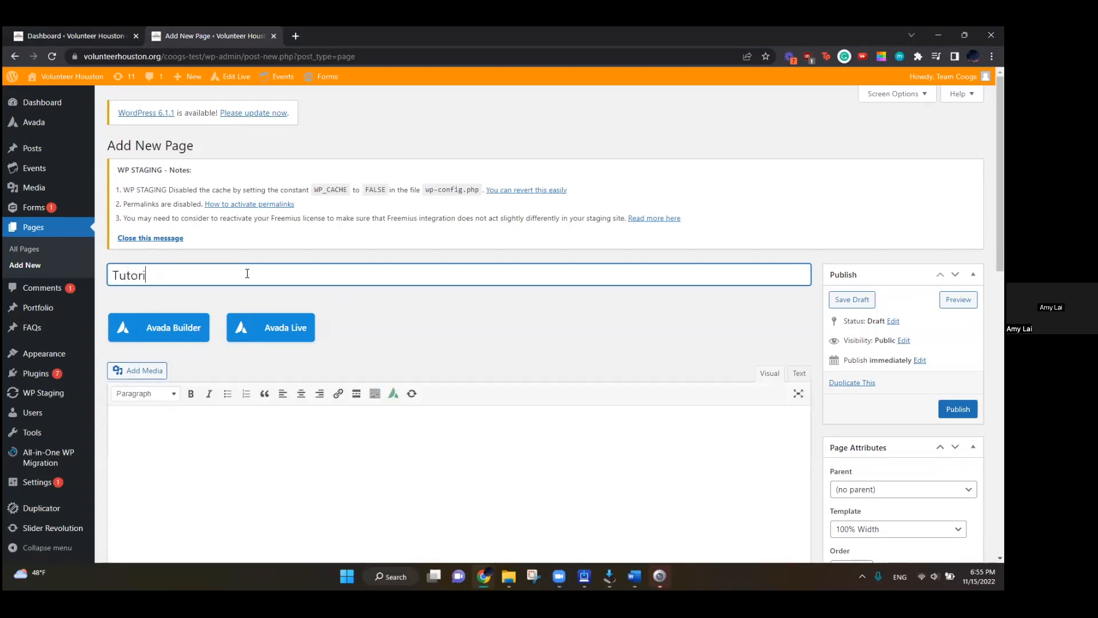
Step: Title the new page Tutorial and open it in the Avada Live builder, accepting the redirect
left_click(374, 296)
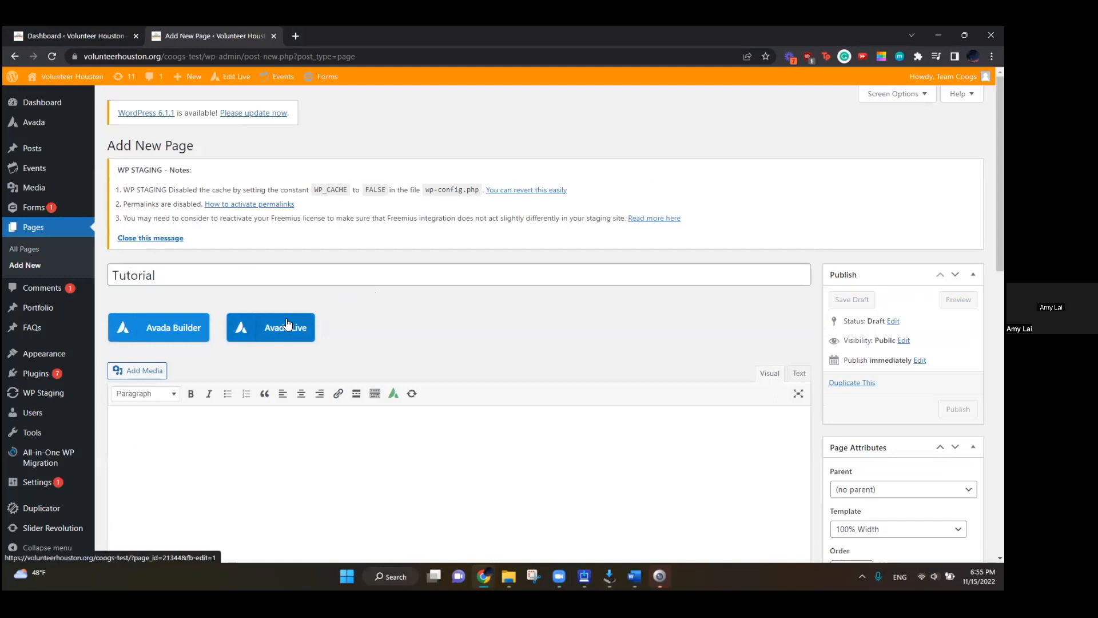
left_click(288, 324)
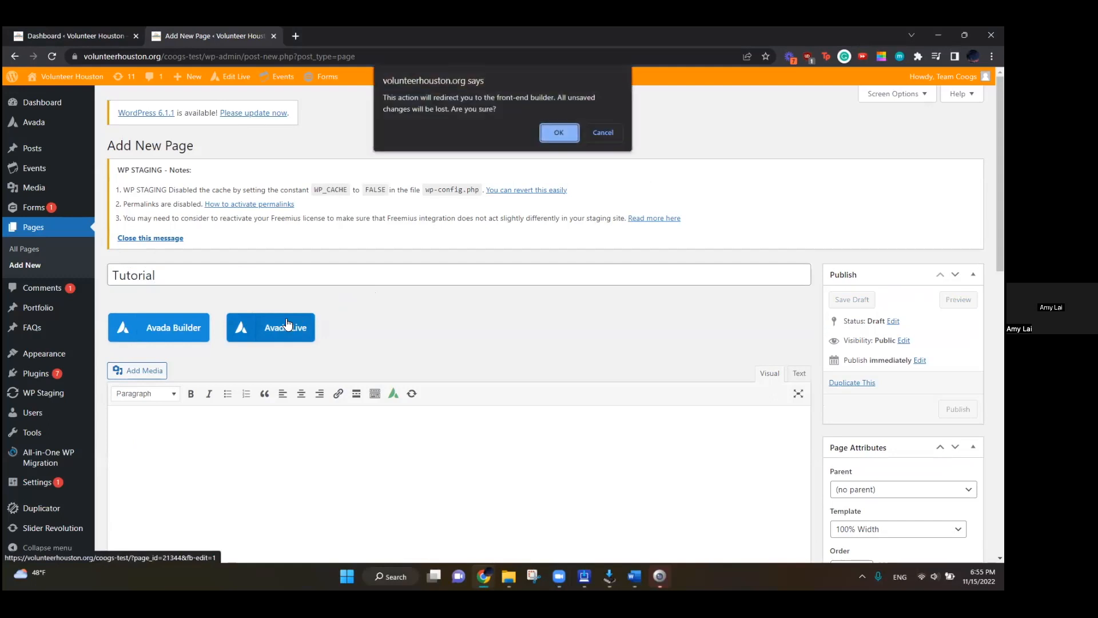
left_click(553, 133)
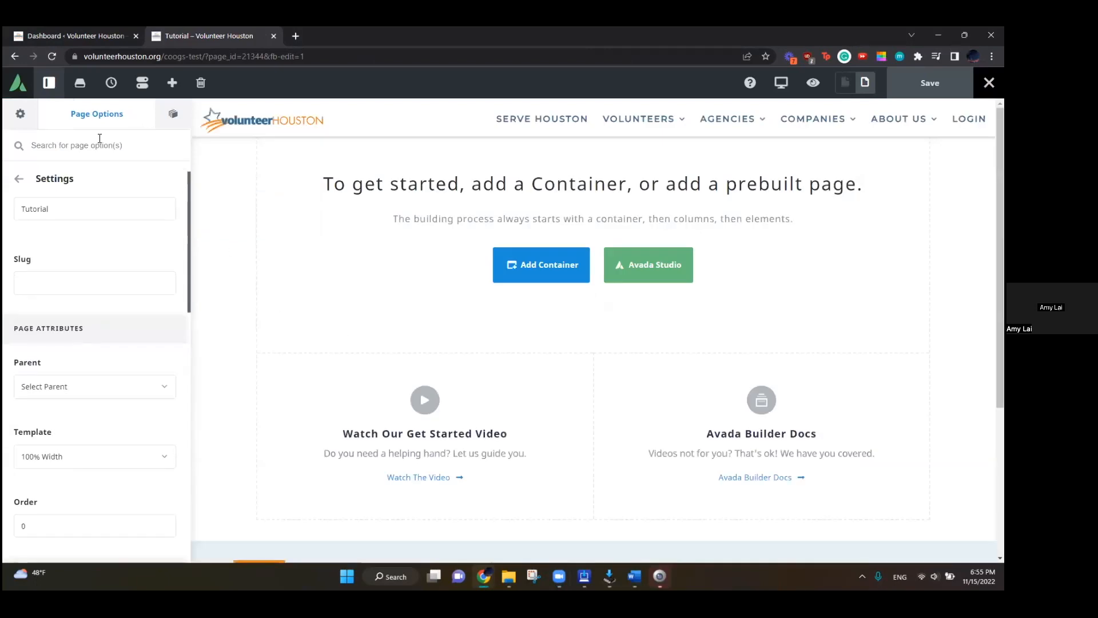
Step: Return to the main list of page options and look over the empty page down to its footer
left_click(19, 179)
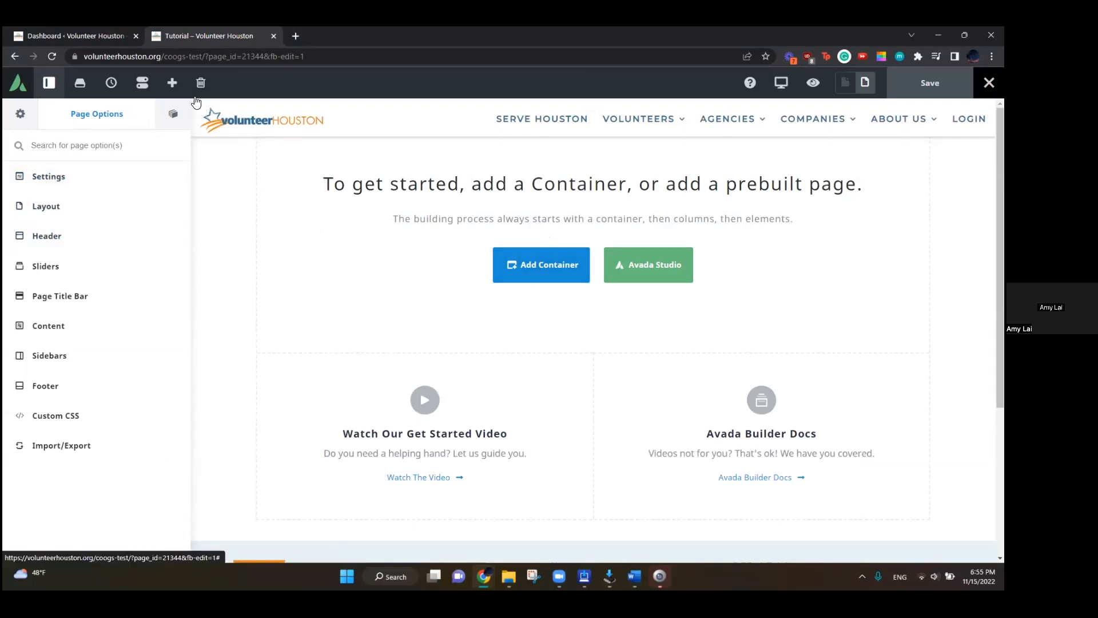
scroll(353, 233, "down", 5)
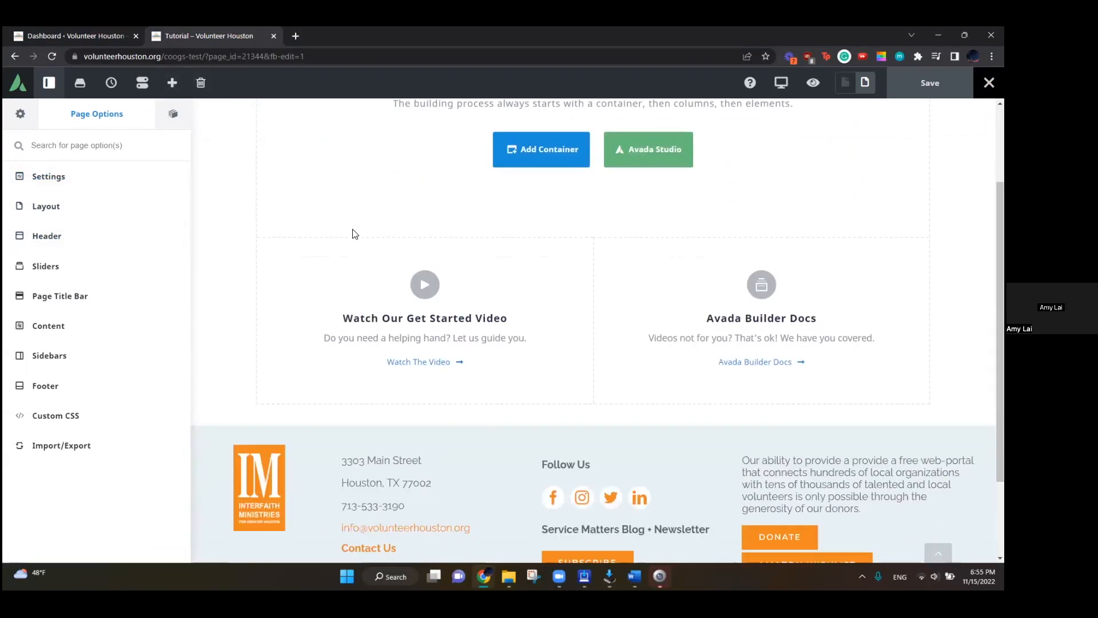
scroll(429, 307, "up", 5)
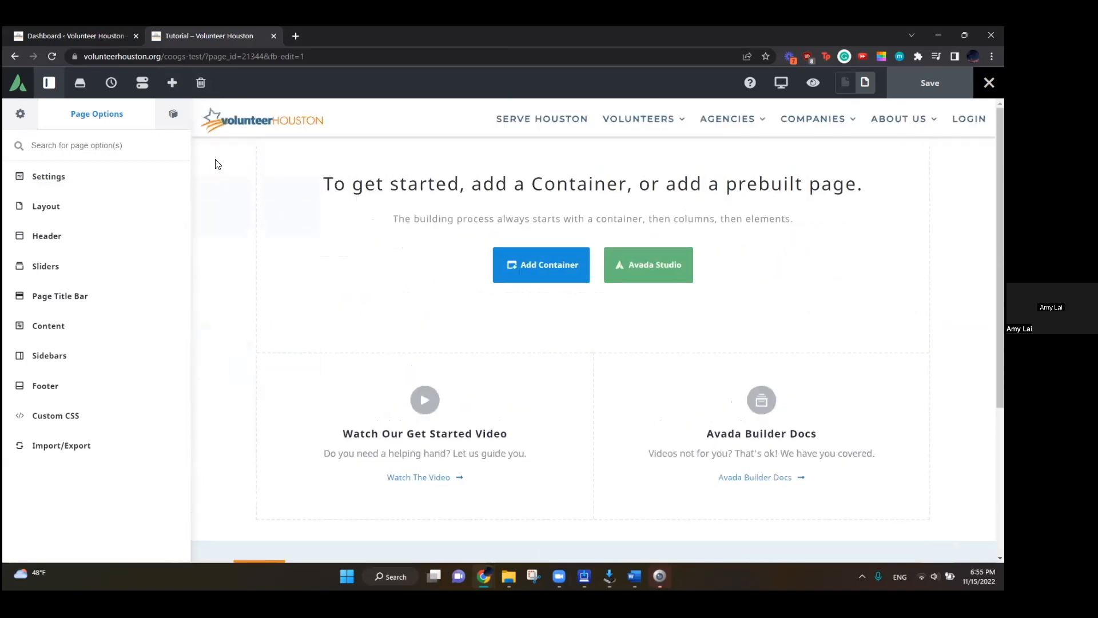
Step: Open the Avada Builder Library and look through its prebuilt websites, templates and containers
left_click(80, 83)
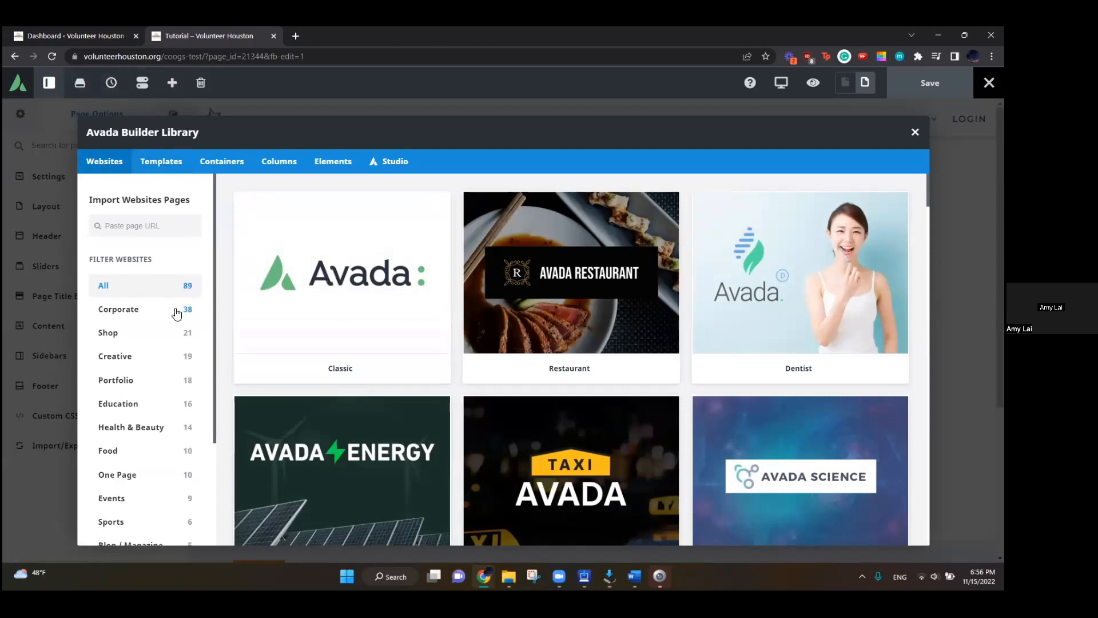
scroll(224, 223, "down", 7)
left_click(163, 166)
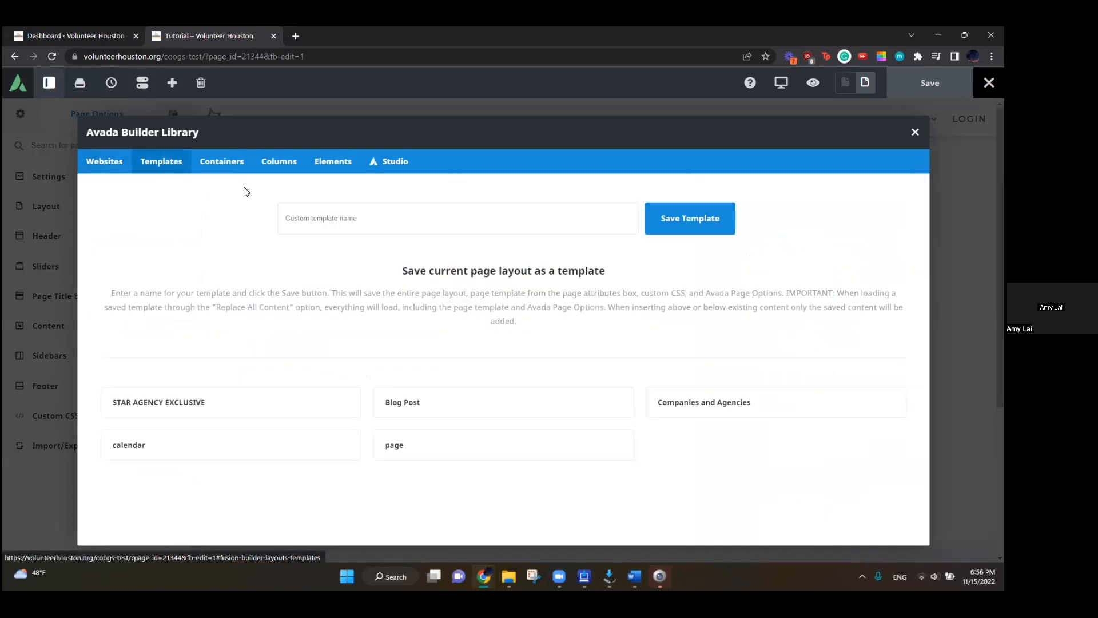
left_click(223, 167)
left_click(113, 166)
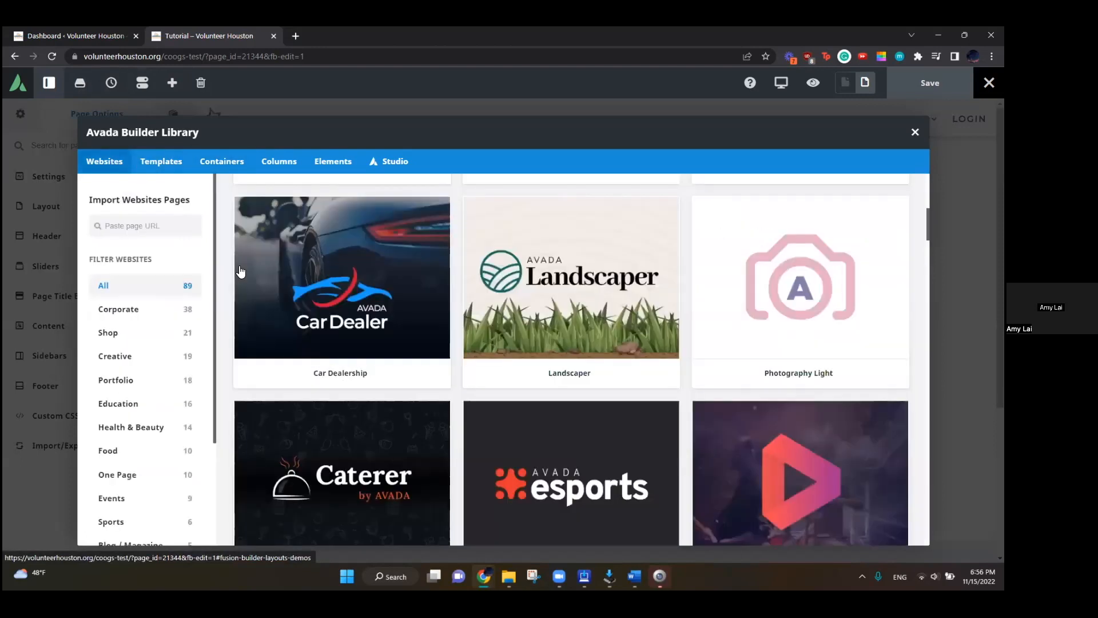
scroll(277, 264, "down", 3)
scroll(421, 287, "up", 4)
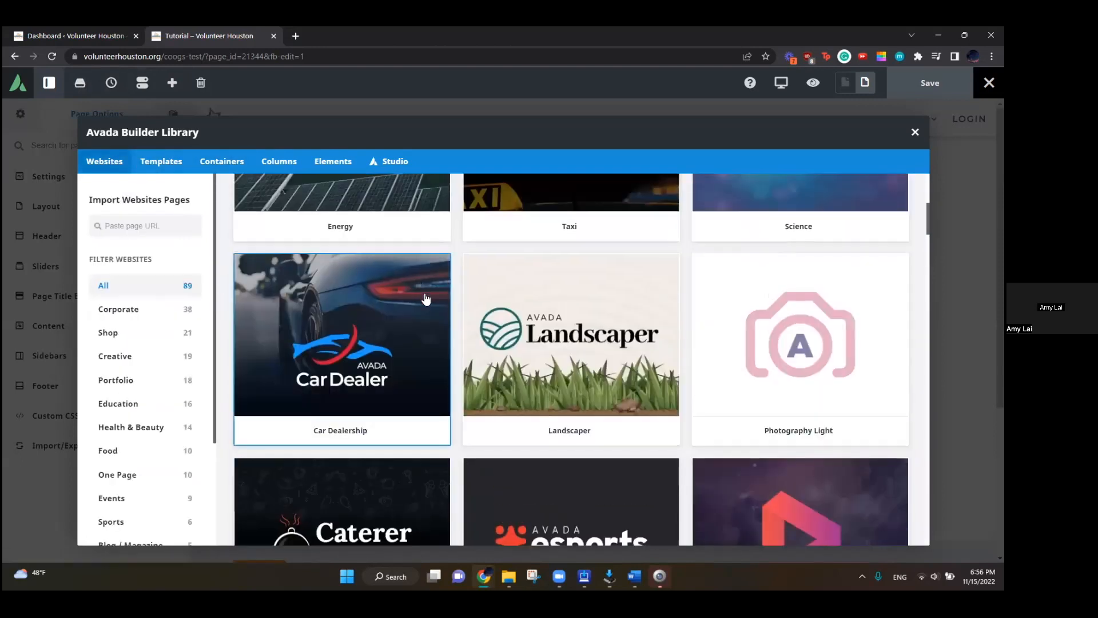
scroll(424, 295, "up", 6)
scroll(425, 294, "down", 3)
Step: Search the library's prebuilt websites for "charity" and look through the website list
left_click(152, 220)
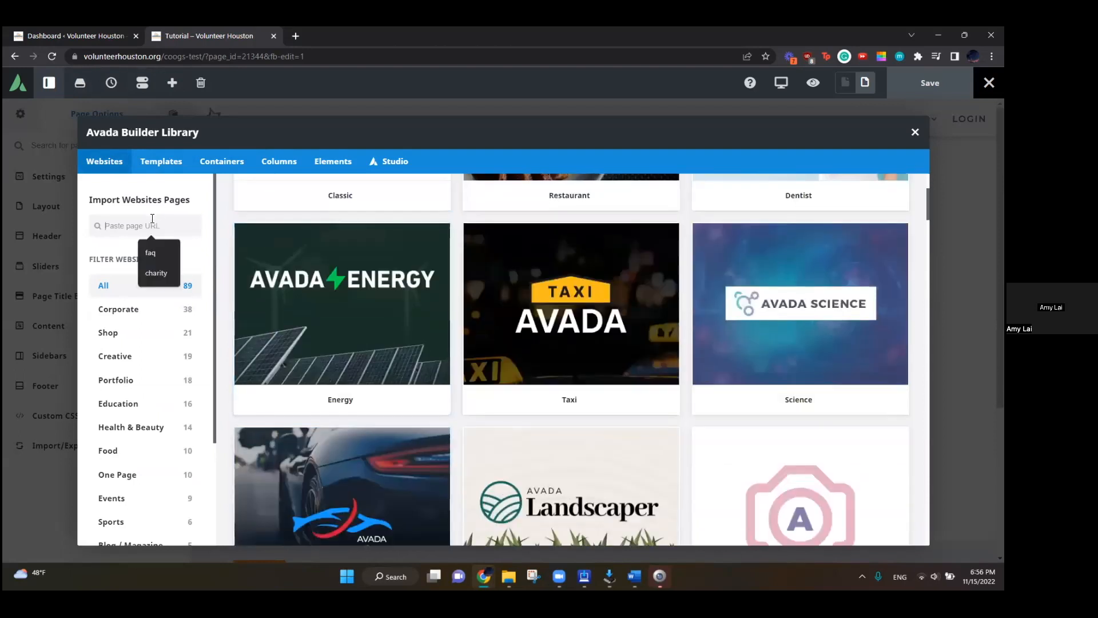
type("chari")
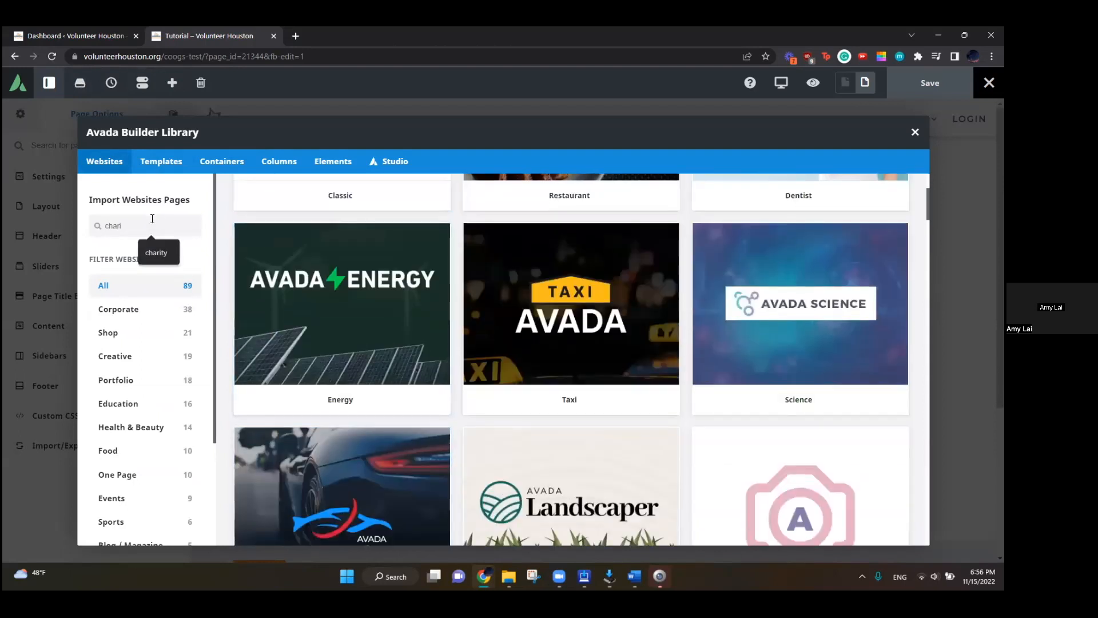
key("BackSpace")
key("BackSpace")
type("i")
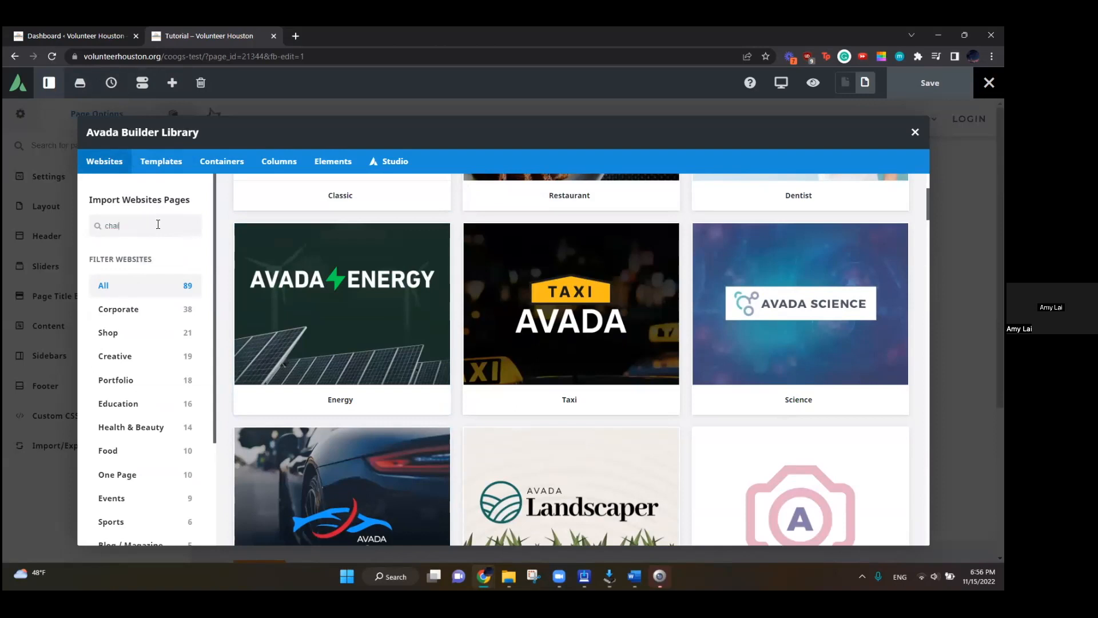
key("BackSpace")
type("rity")
scroll(186, 283, "down", 3)
scroll(160, 241, "up", 3)
scroll(357, 222, "up", 3)
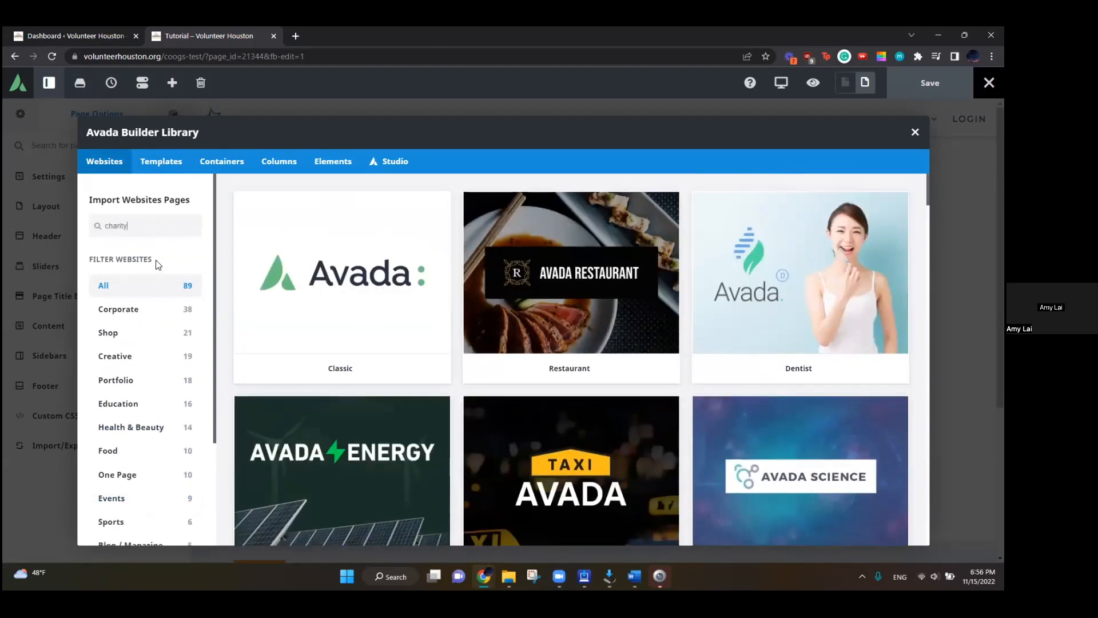
Step: Open the Classic prebuilt website, preview its Classic Home page, and return to the builder library
left_click(305, 278)
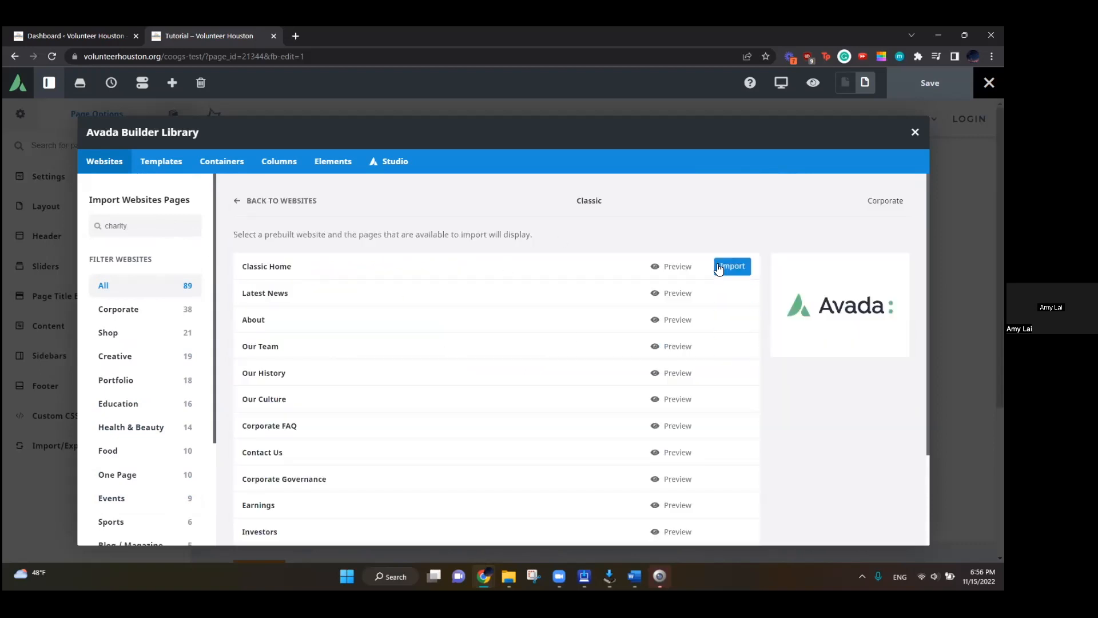
left_click(675, 267)
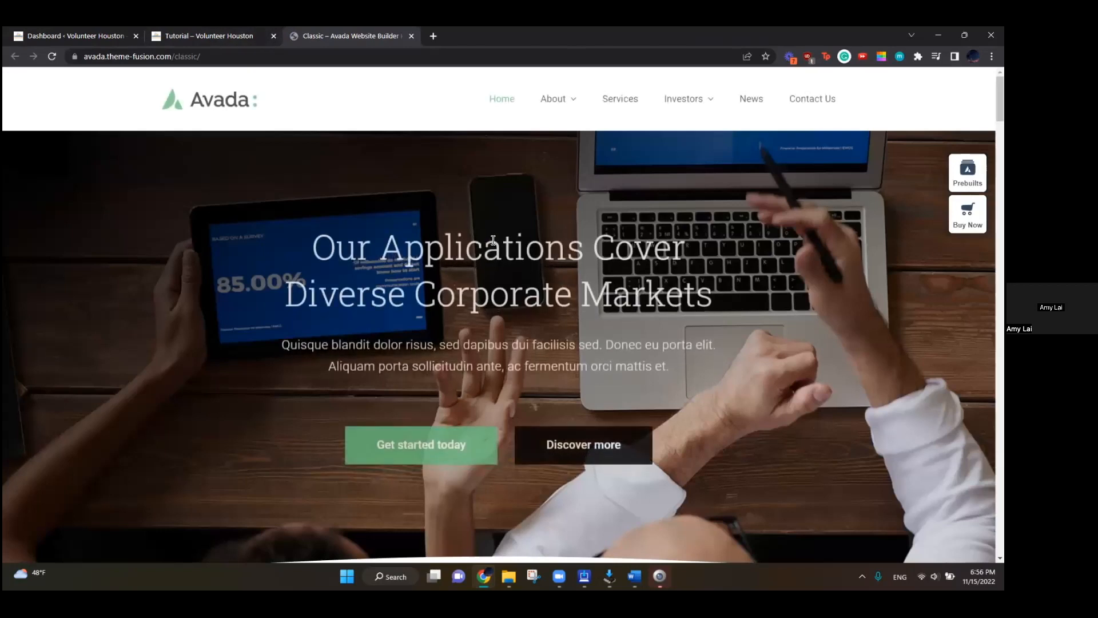
scroll(492, 239, "down", 1)
scroll(492, 243, "down", 15)
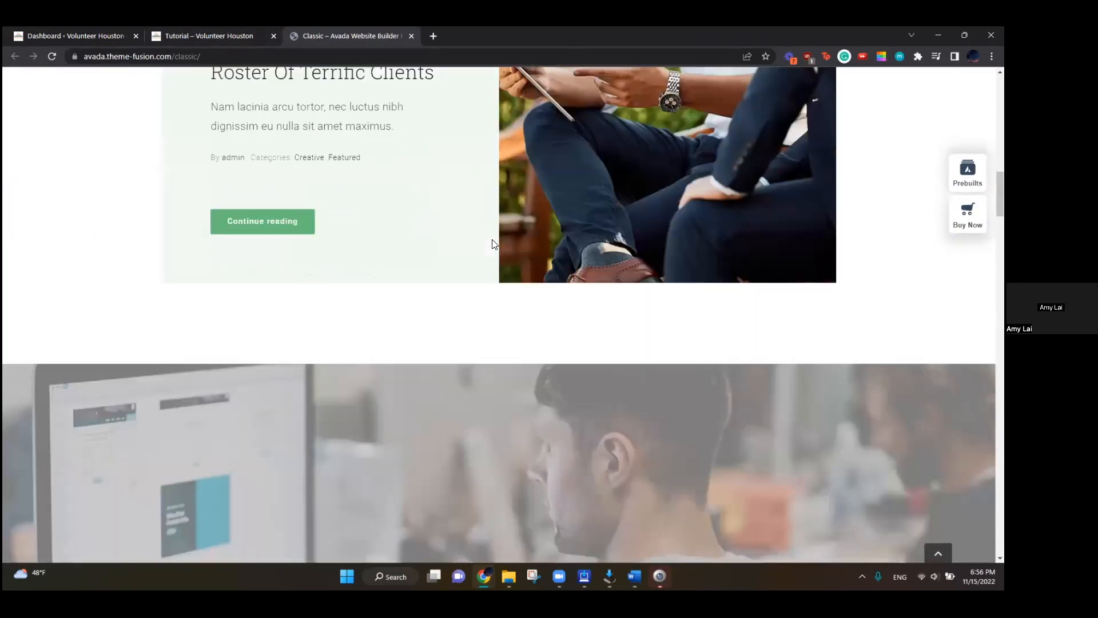
scroll(492, 243, "down", 10)
left_click(209, 35)
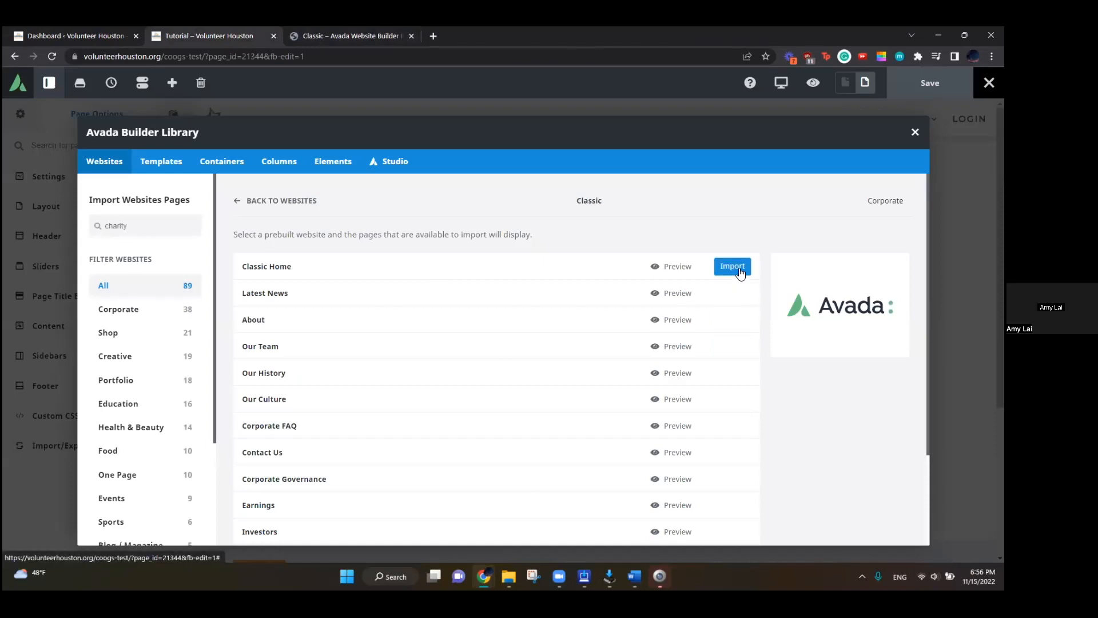
left_click(314, 28)
left_click(190, 30)
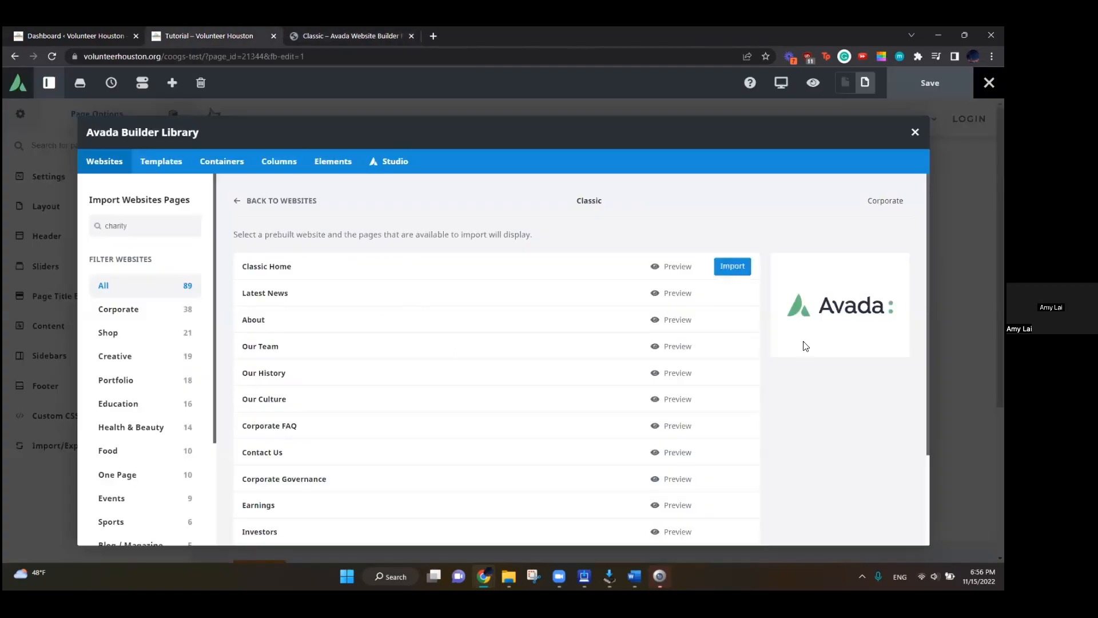
Step: Import the Classic Home page from the Classic prebuilt website into the Tutorial page
left_click(732, 266)
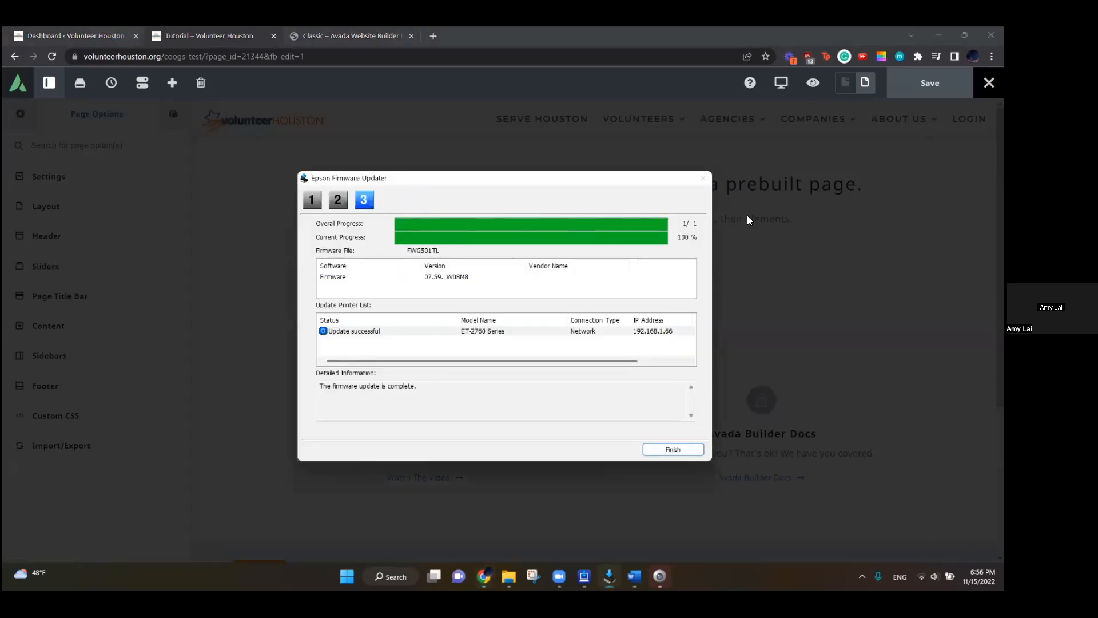
left_click(736, 231)
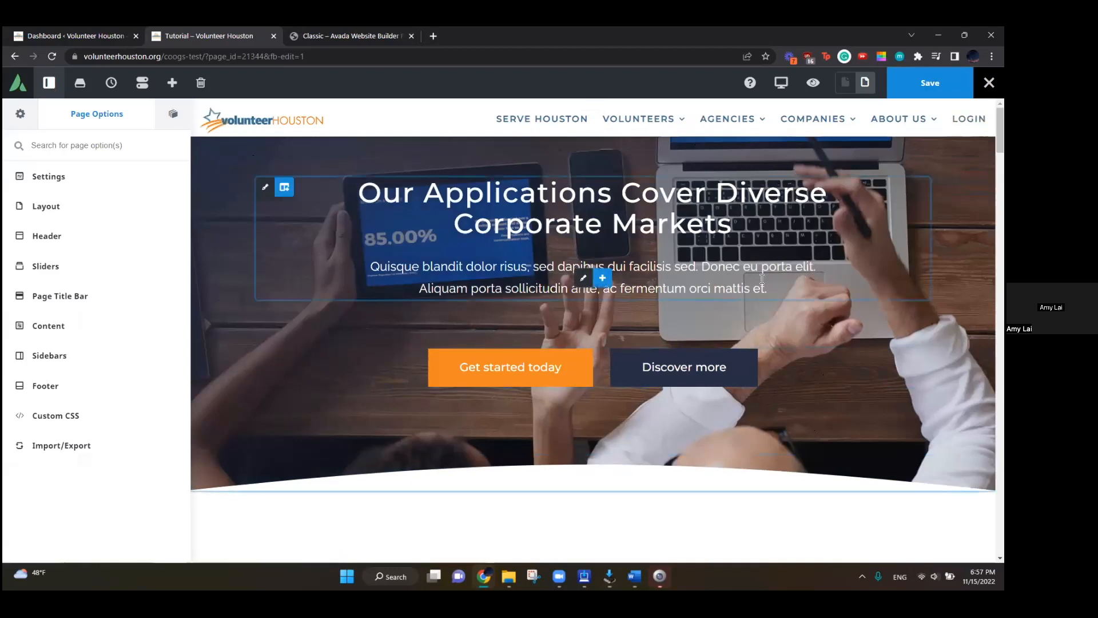
Step: Examine the imported page's sections from the hero banner down to the footer
scroll(456, 280, "down", 9)
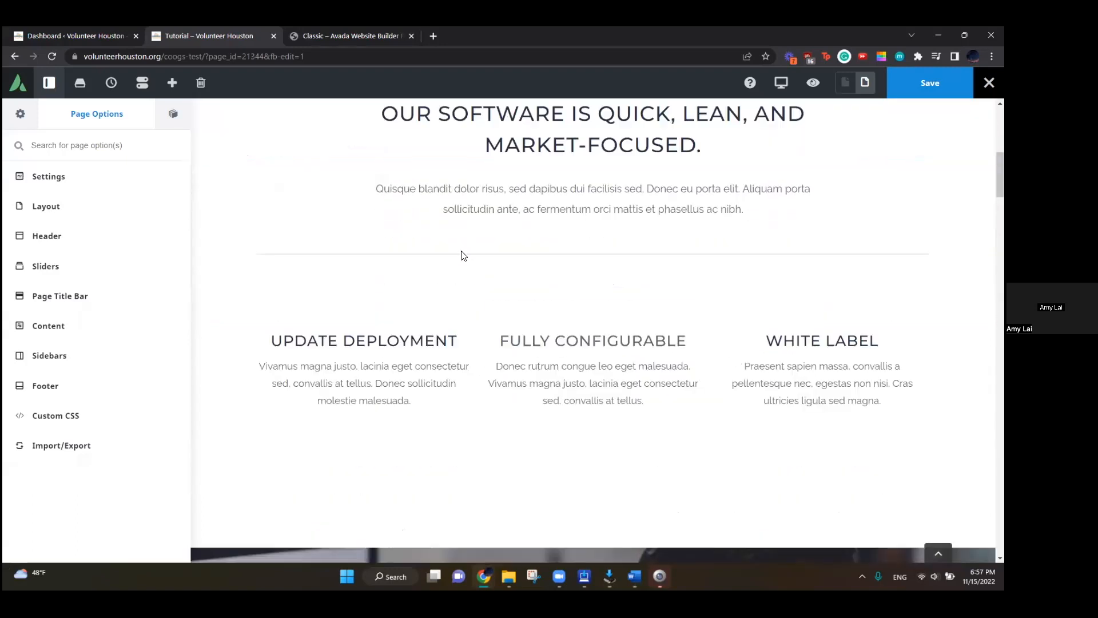
scroll(463, 269, "down", 4)
scroll(461, 276, "up", 12)
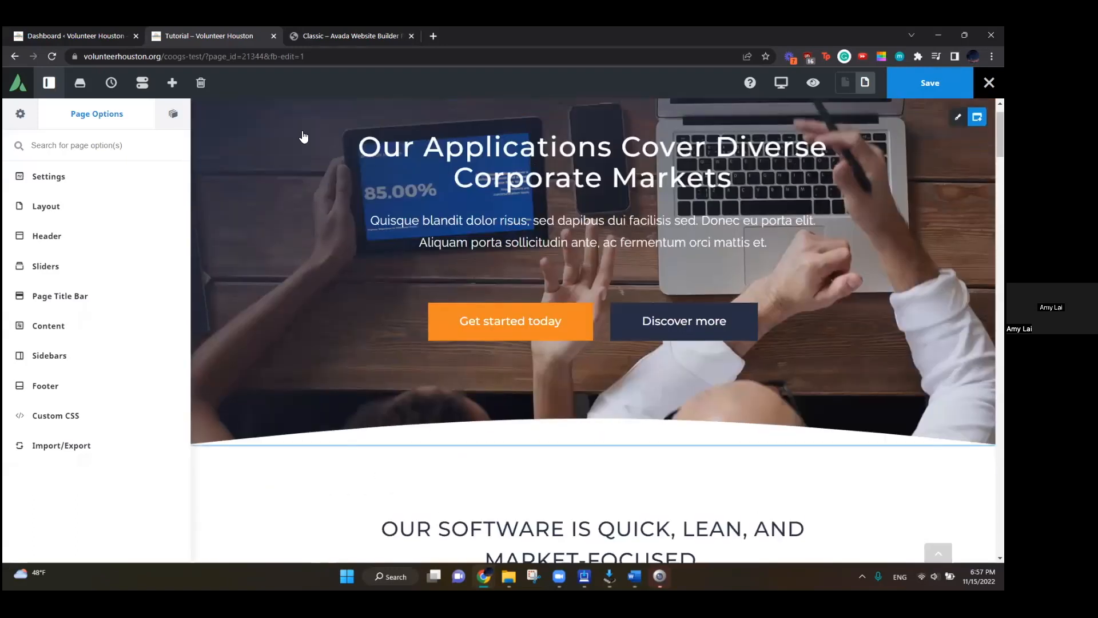
scroll(600, 381, "down", 10)
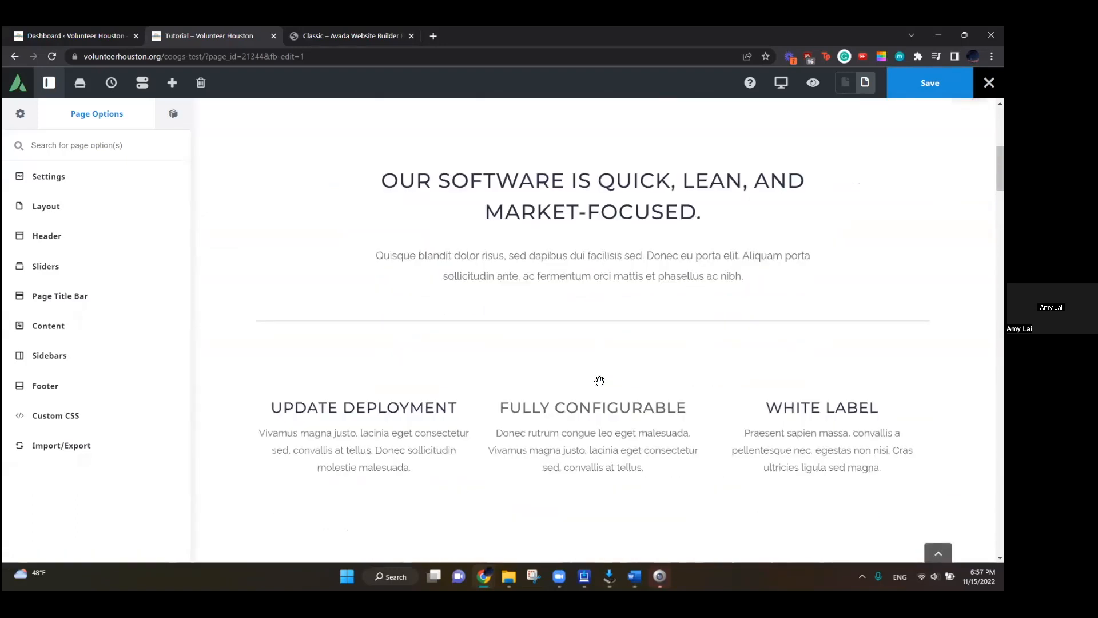
scroll(599, 381, "down", 15)
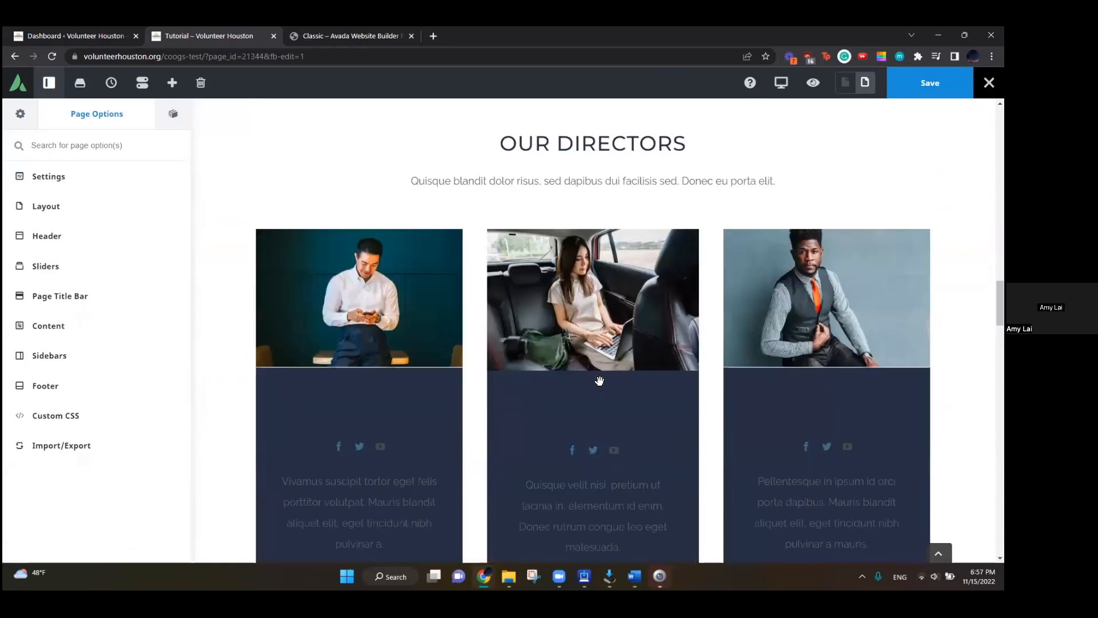
scroll(599, 381, "down", 15)
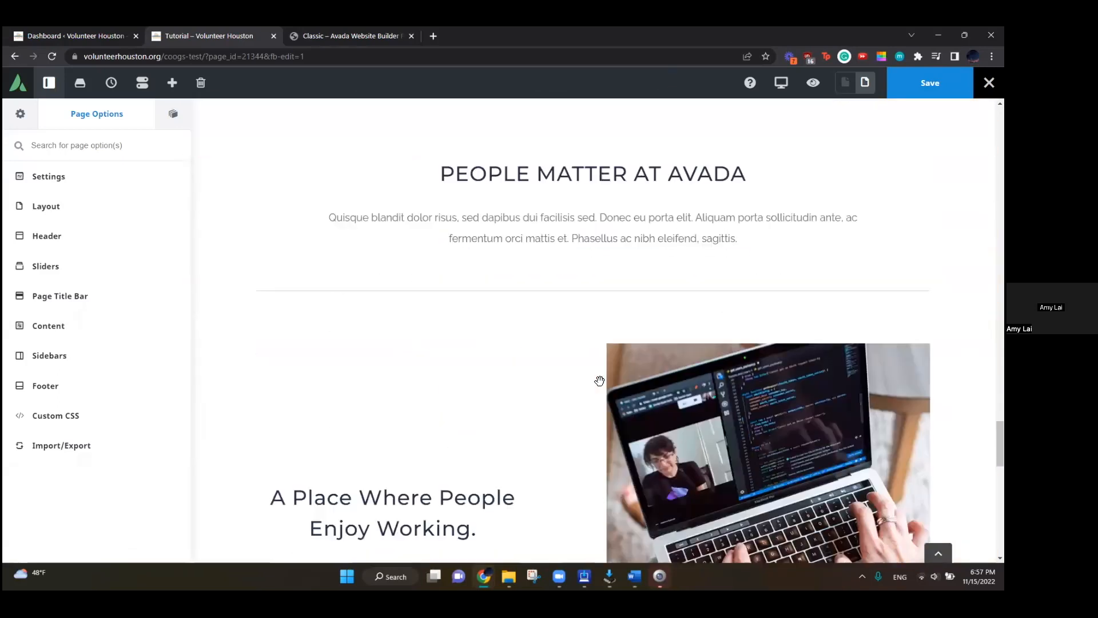
scroll(600, 380, "down", 8)
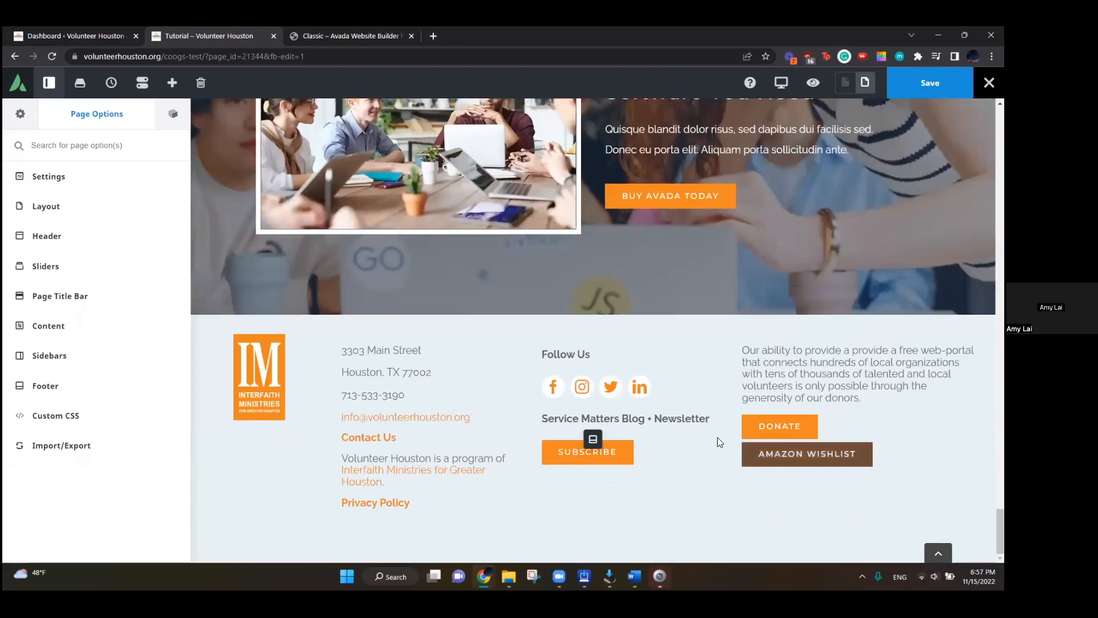
scroll(653, 331, "up", 20)
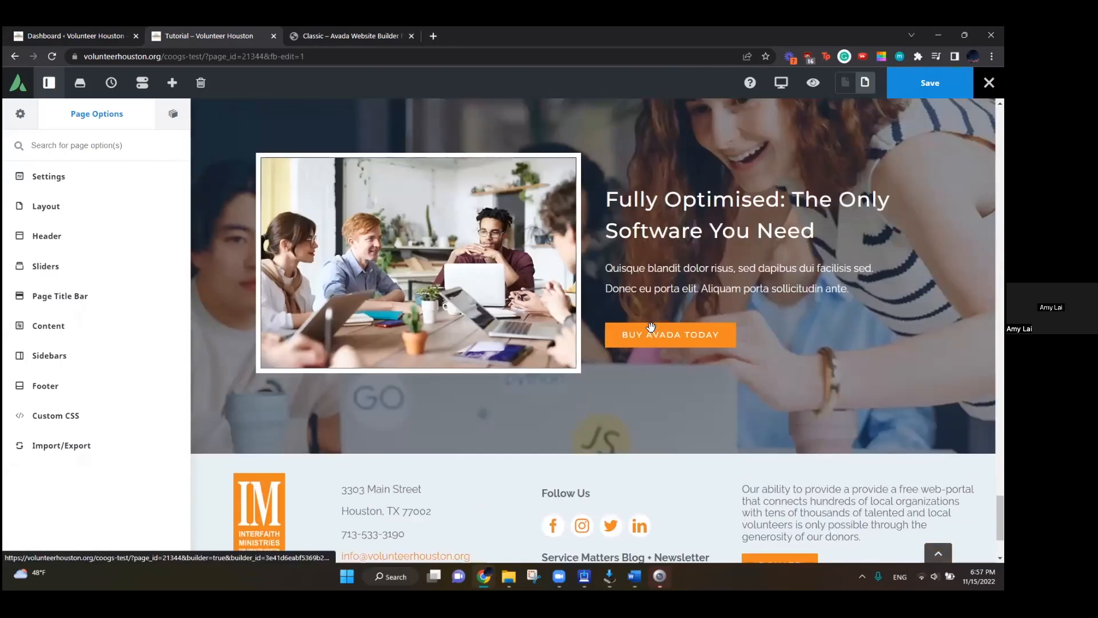
scroll(652, 331, "up", 10)
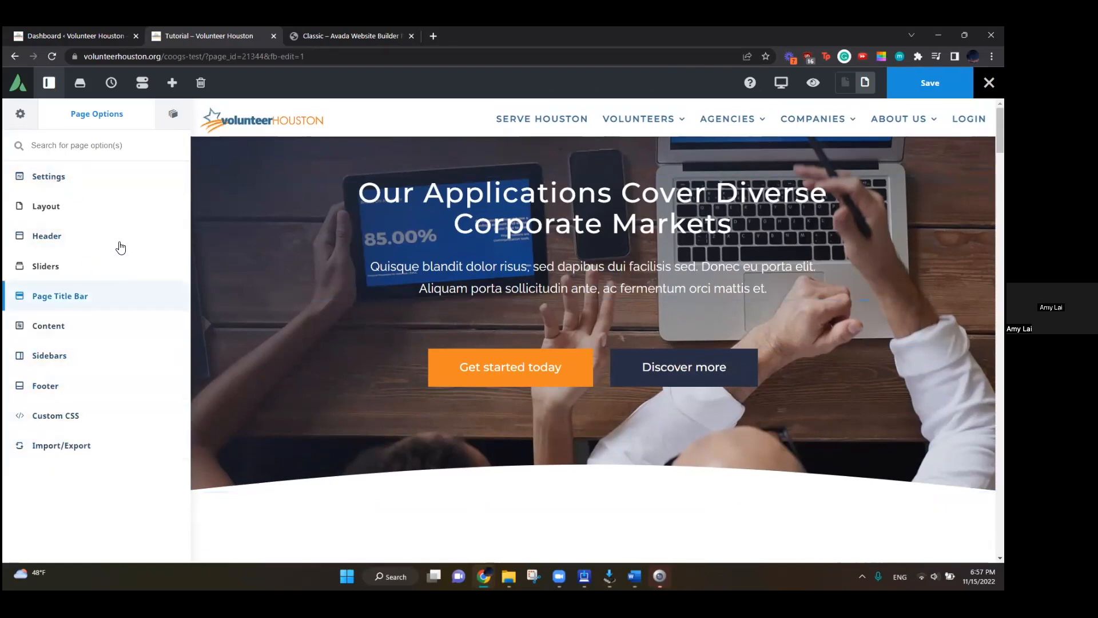
Step: Show the page structure in the Navigator, jump to the Homepage - Info container, and examine its columns and elements
left_click(173, 117)
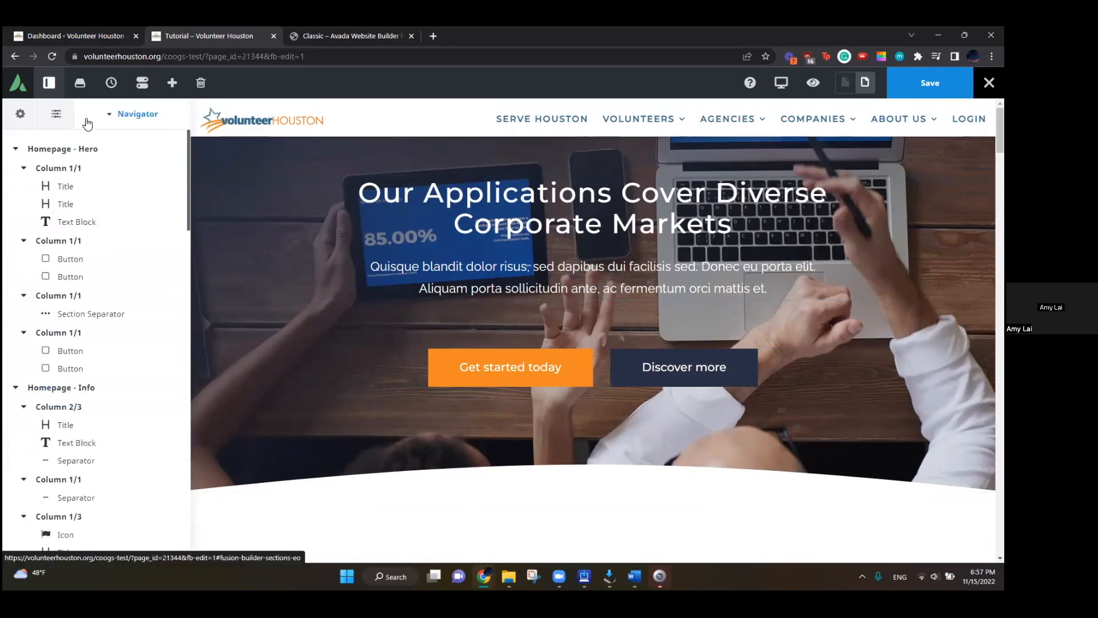
left_click(56, 115)
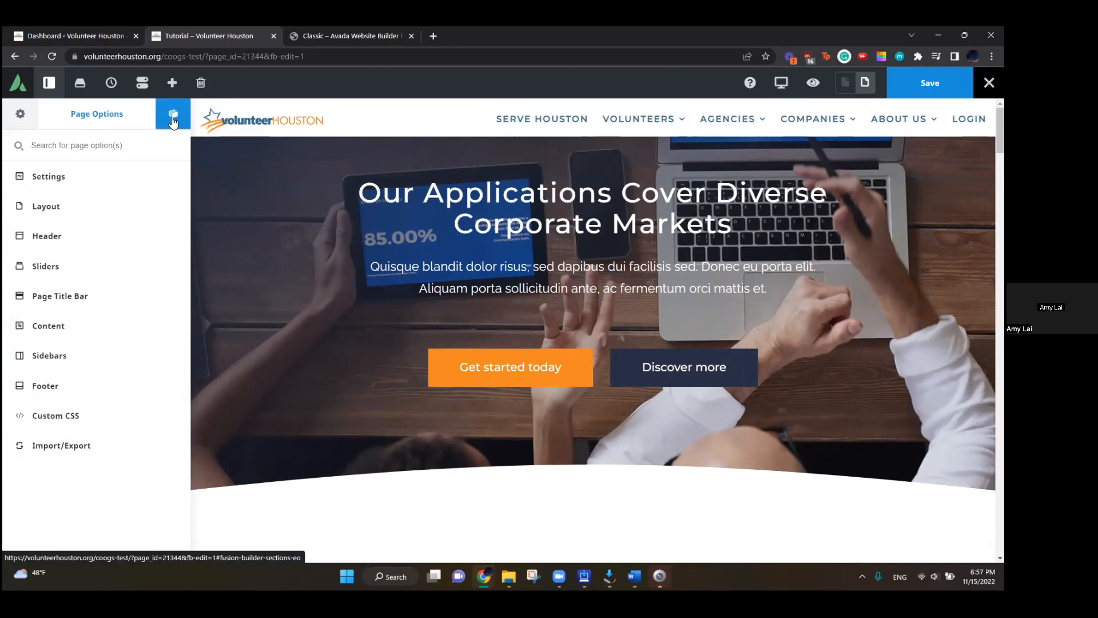
left_click(173, 120)
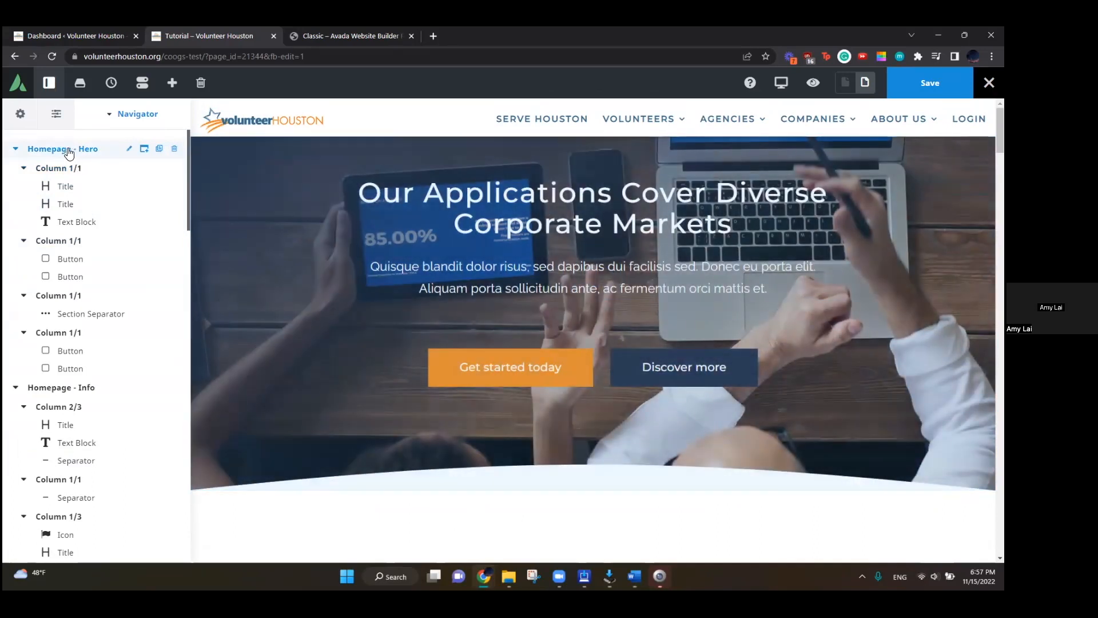
left_click(49, 385)
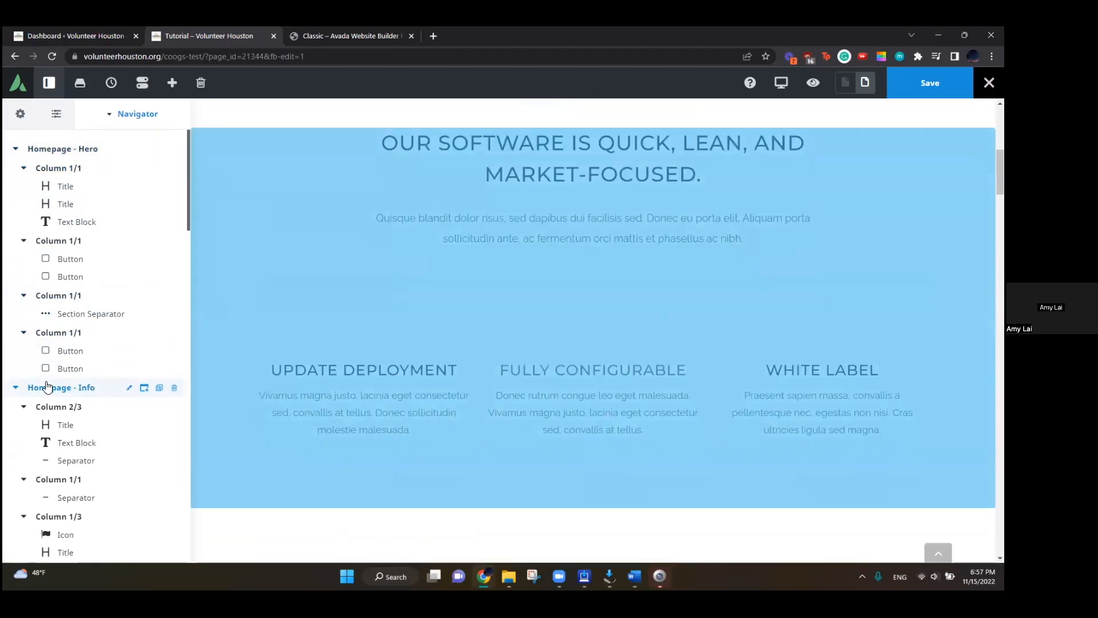
scroll(90, 309, "down", 1)
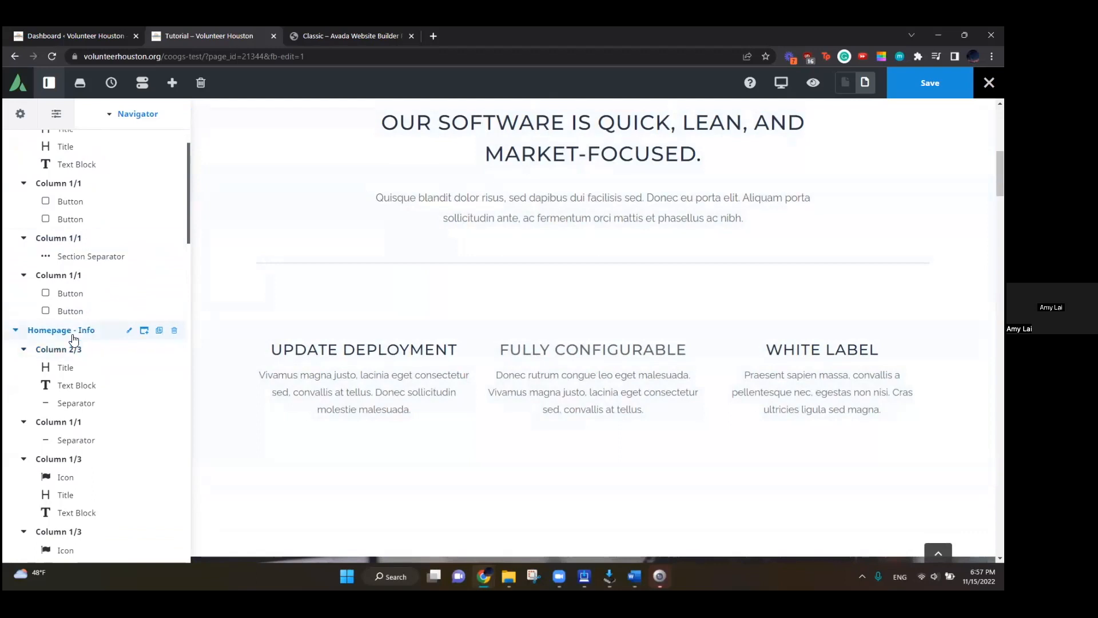
scroll(73, 412, "down", 1)
scroll(72, 446, "down", 3)
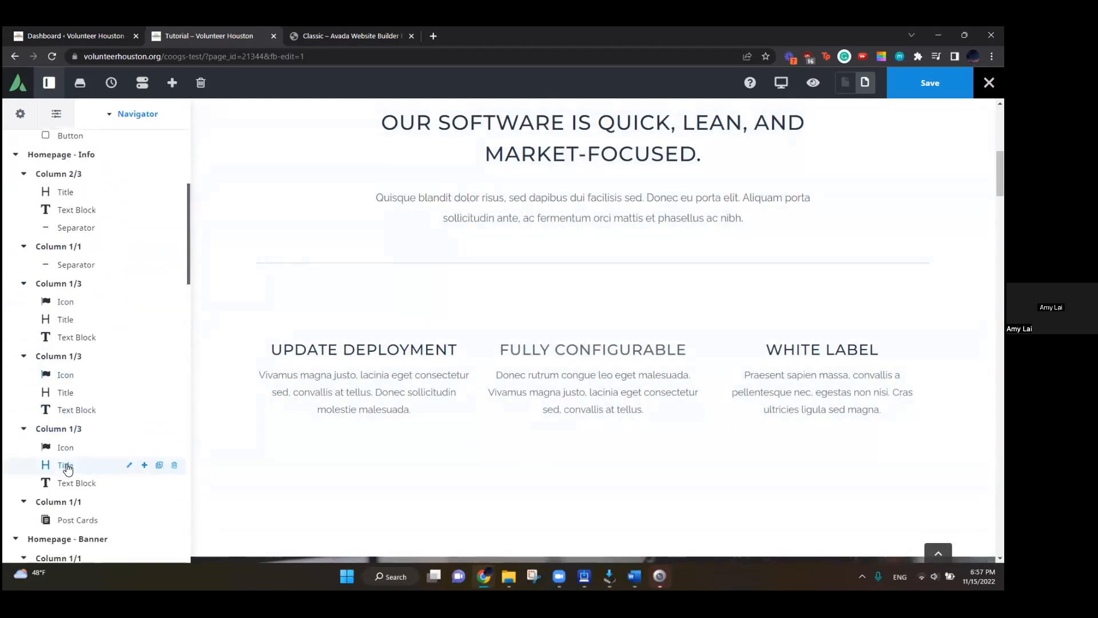
Step: Jump to the Homepage - Banner container, return to the hero section, and examine the options of its heading column
left_click(66, 484)
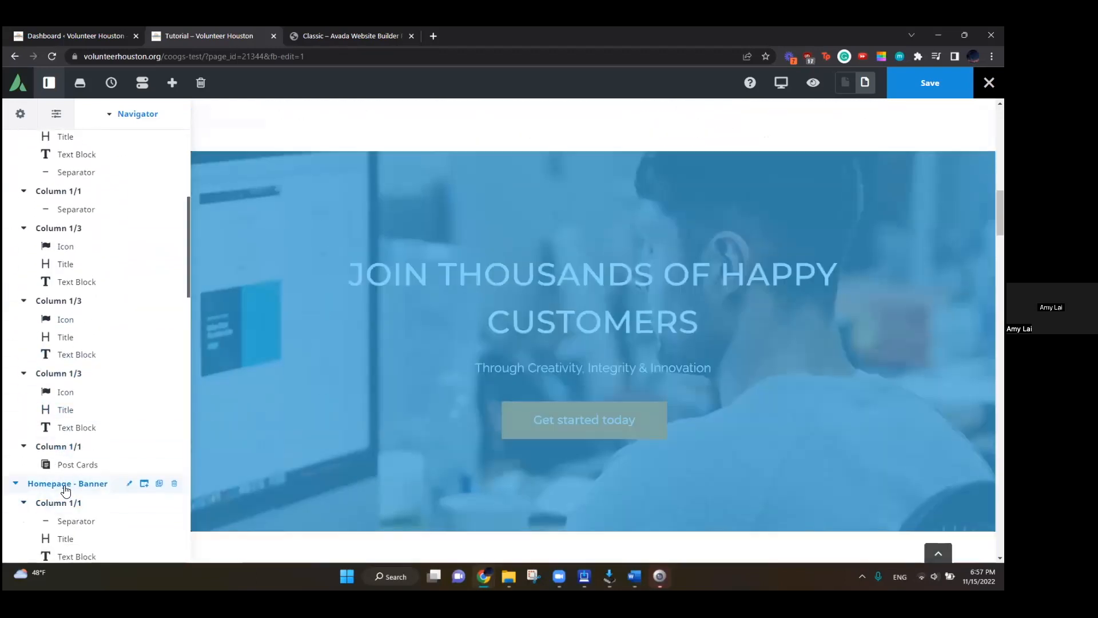
scroll(436, 328, "down", 2)
scroll(436, 329, "up", 15)
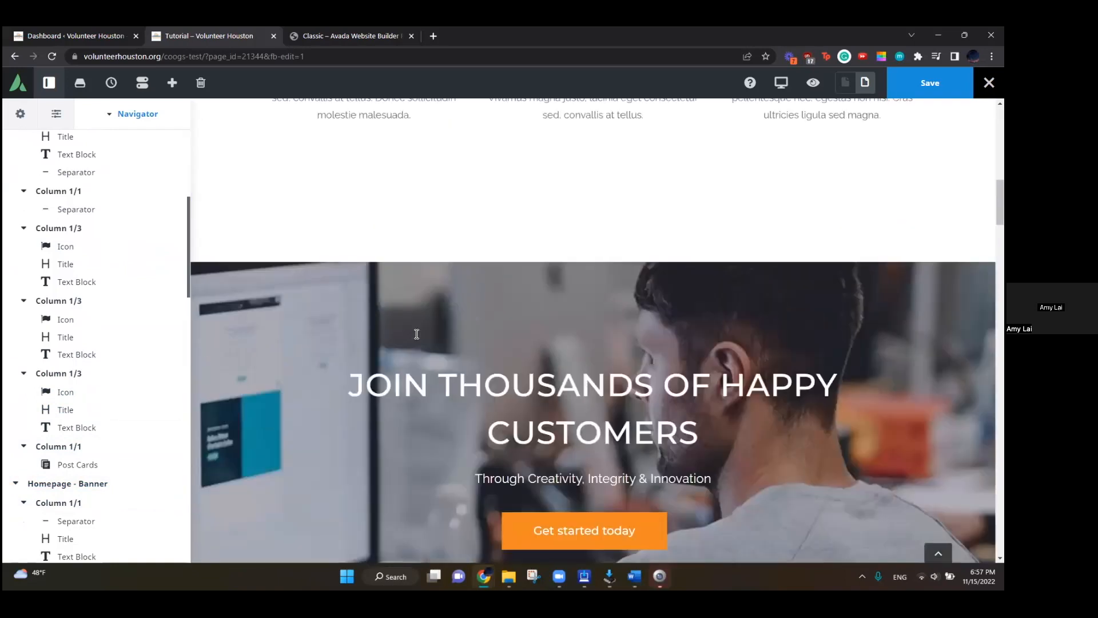
scroll(74, 195, "up", 5)
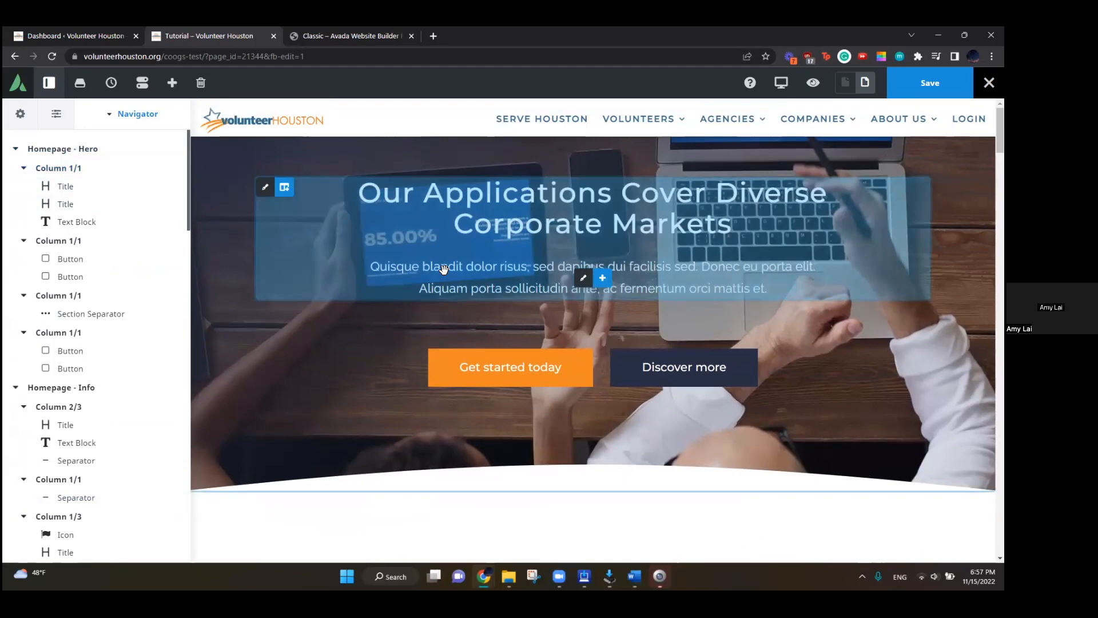
left_click(303, 187)
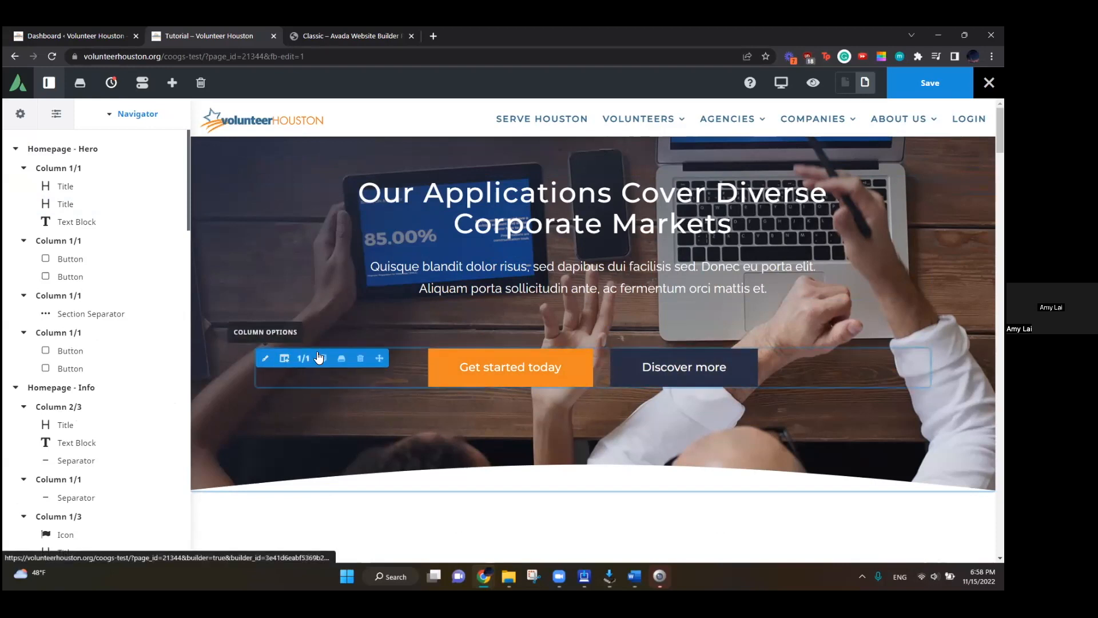
Step: Clone the hero section's button column and set the copy's width to 1/4
left_click(323, 360)
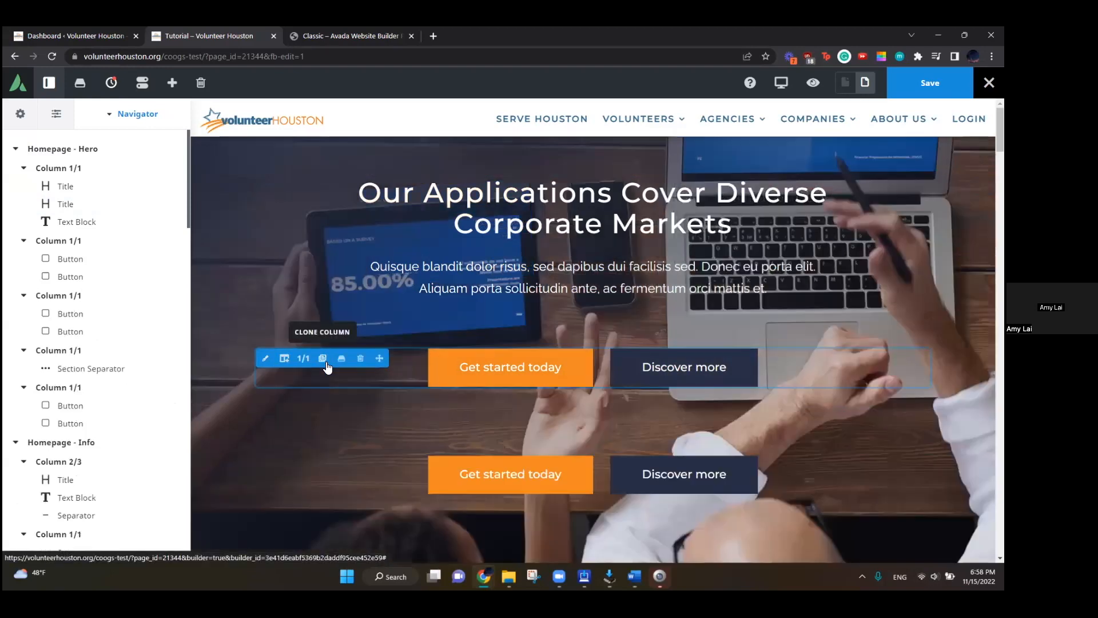
left_click(303, 469)
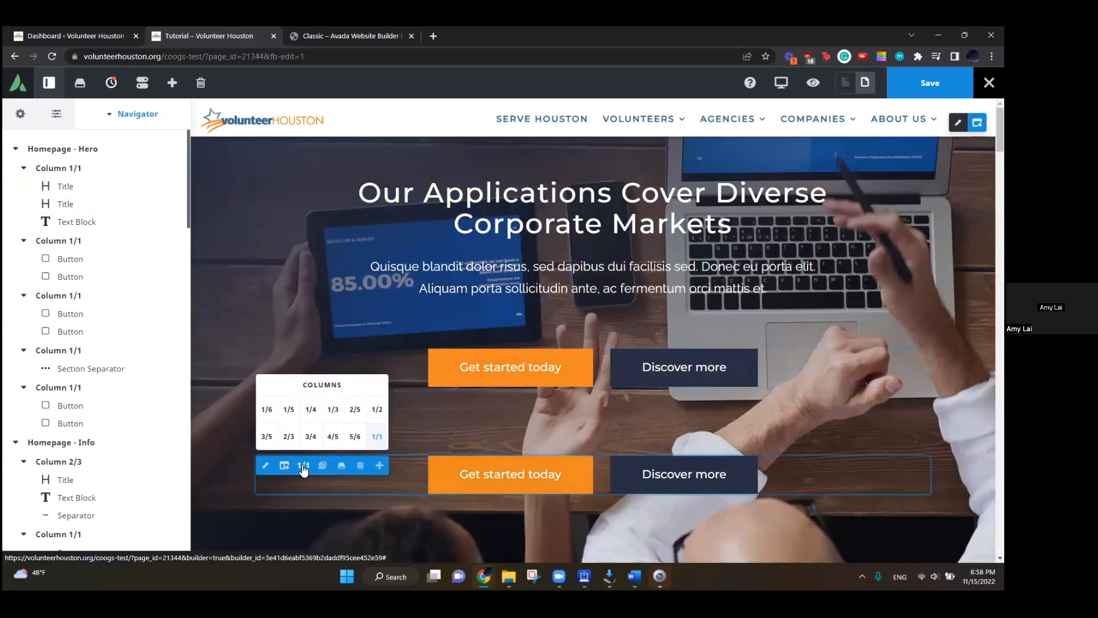
left_click(303, 410)
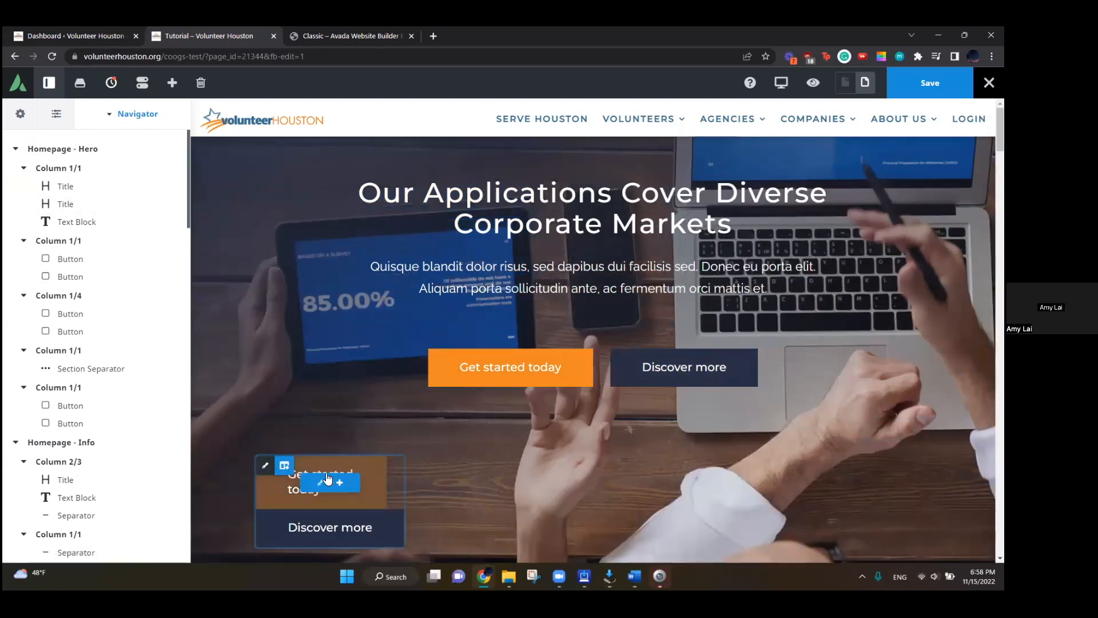
scroll(259, 424, "down", 1)
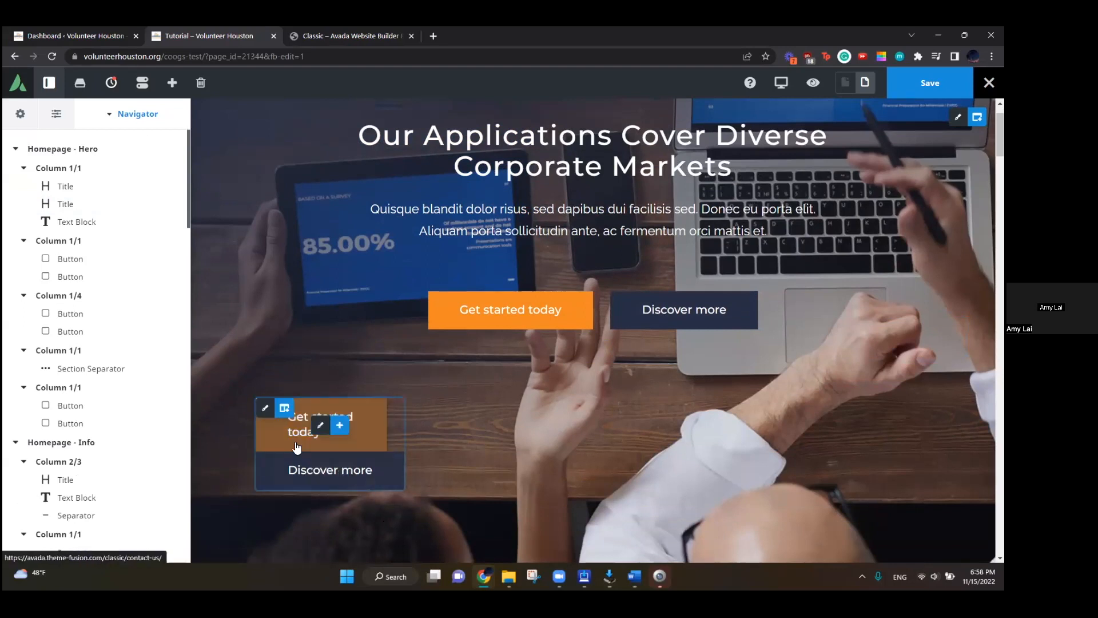
Step: Open the settings of the cloned 1/4 button column and remove that column from the hero section
left_click(263, 409)
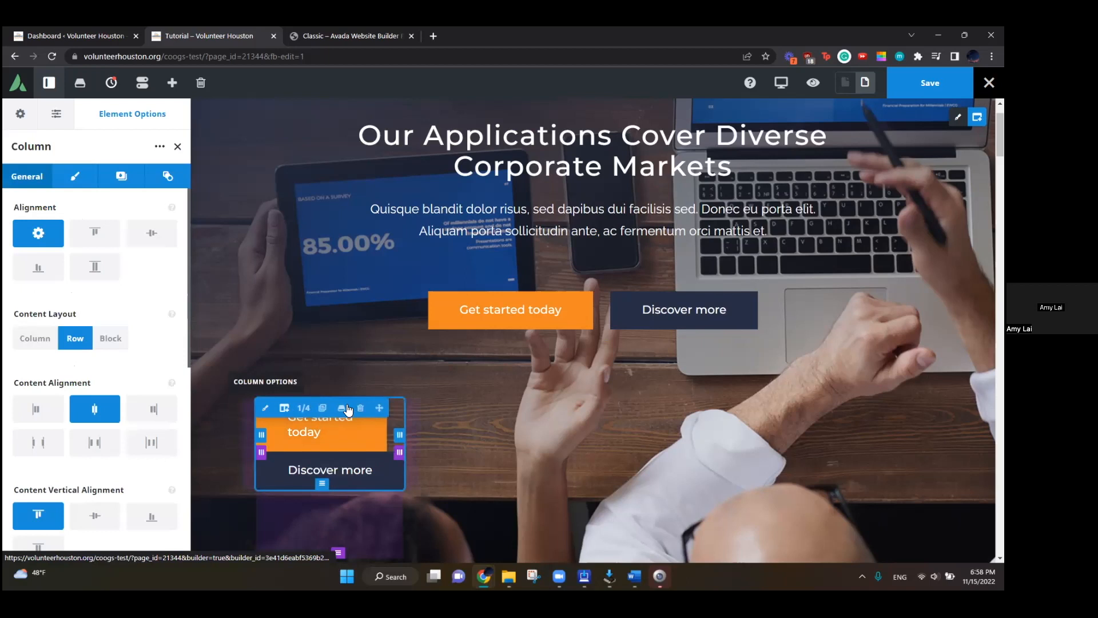
left_click(361, 409)
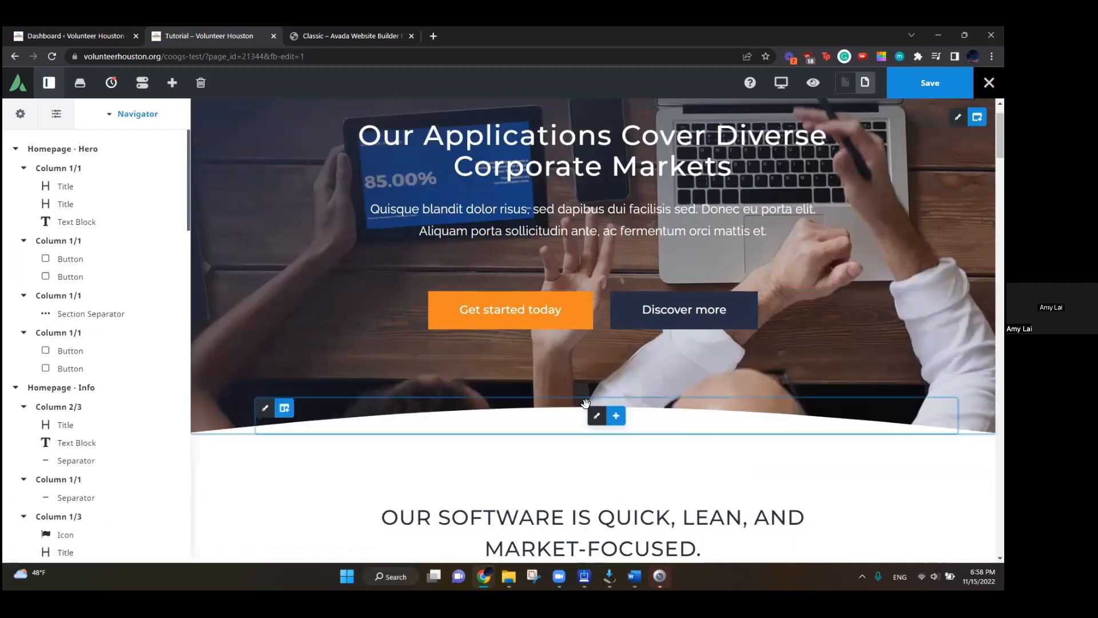
scroll(241, 380, "up", 1)
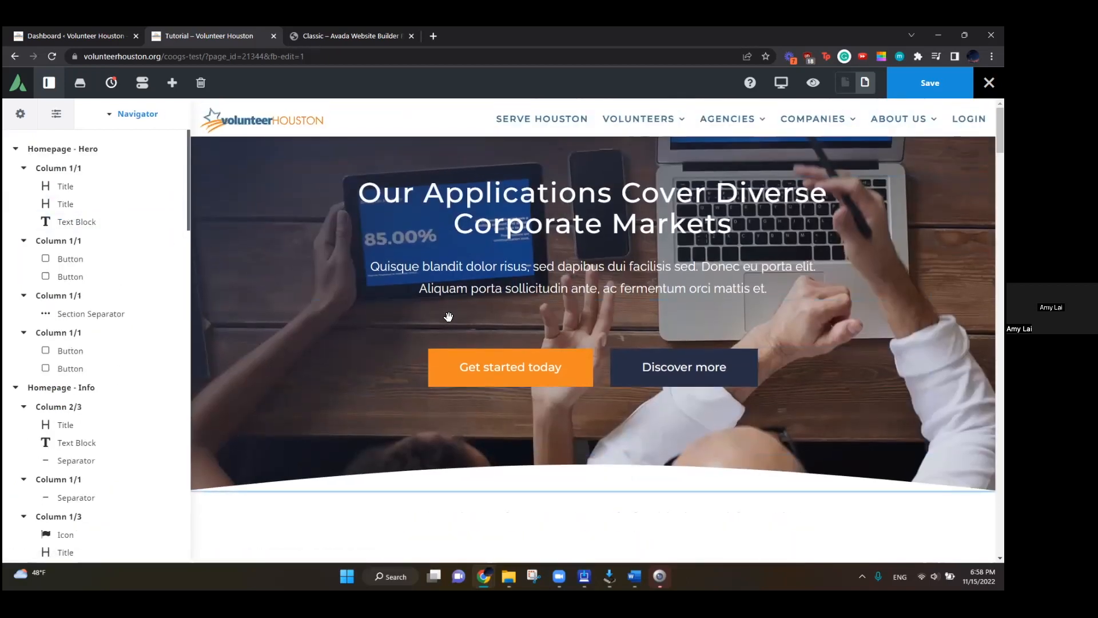
Step: Copy the hero's Get started today button and paste it at the end of the same column
right_click(434, 373)
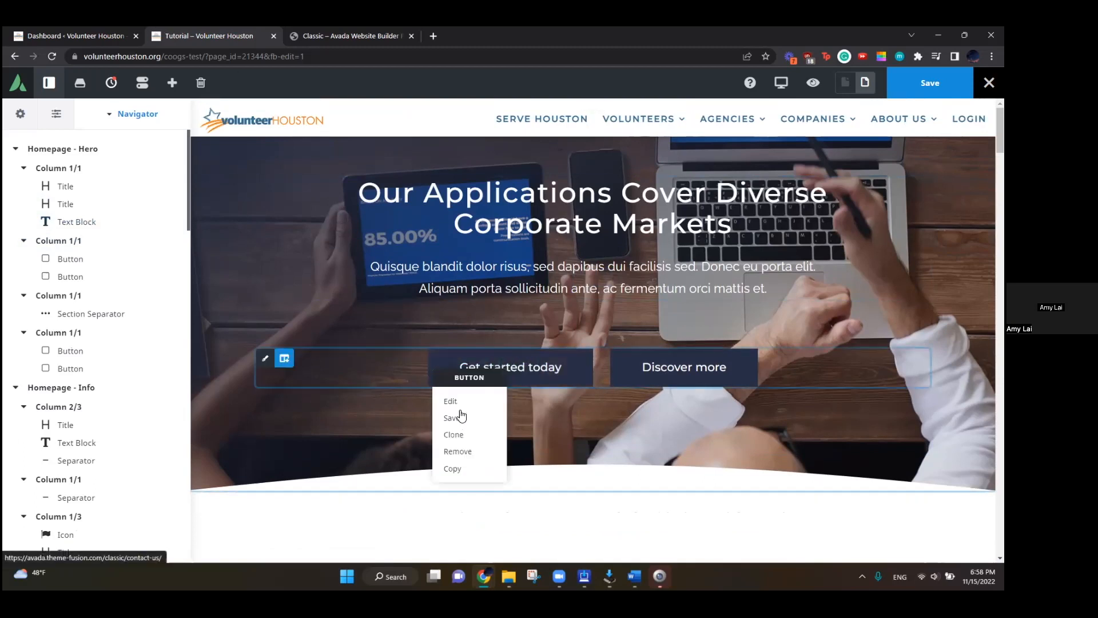
left_click(451, 470)
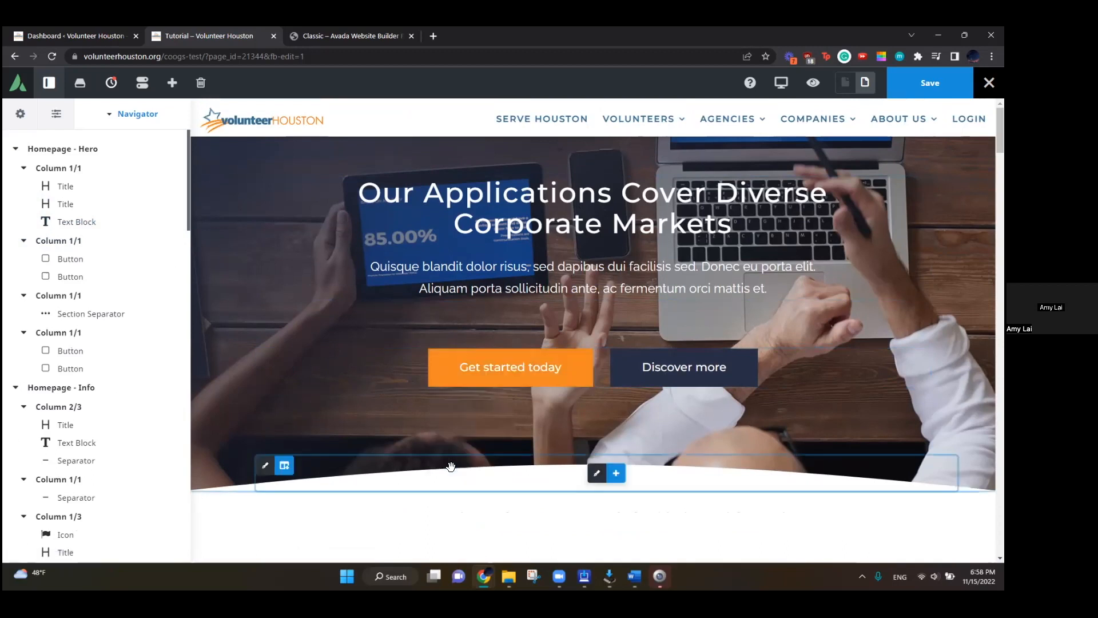
right_click(473, 402)
right_click(431, 426)
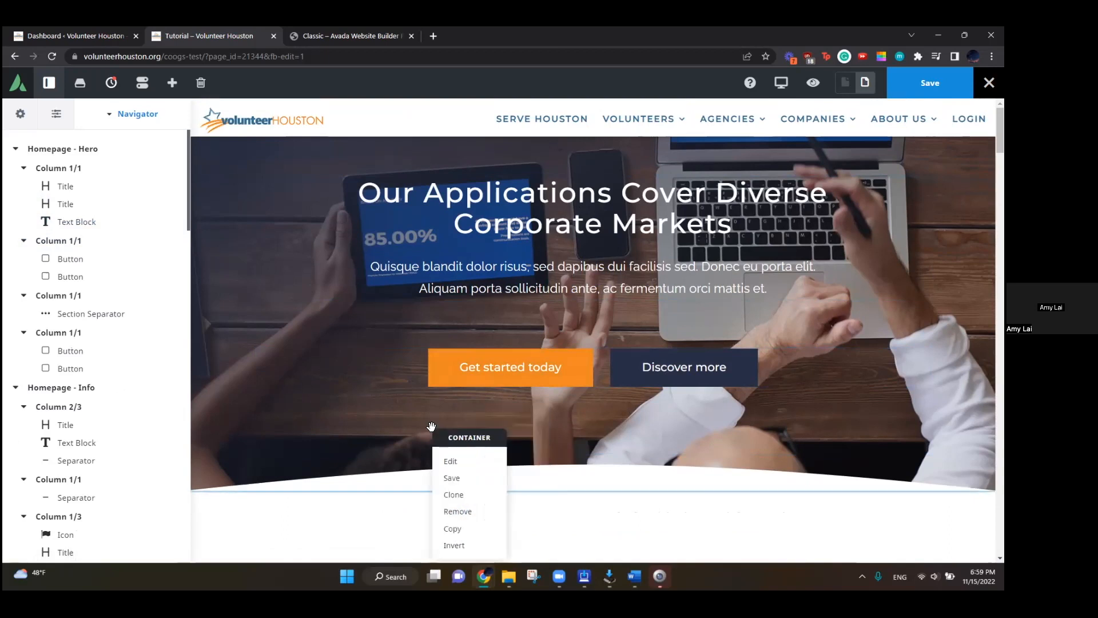
left_click(432, 390)
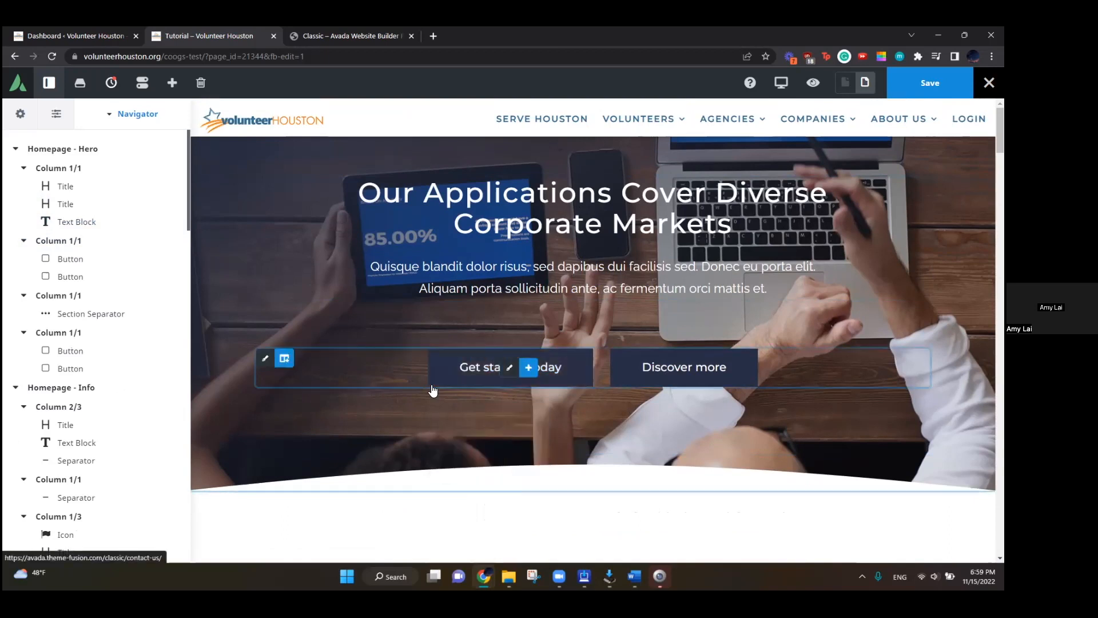
right_click(779, 375)
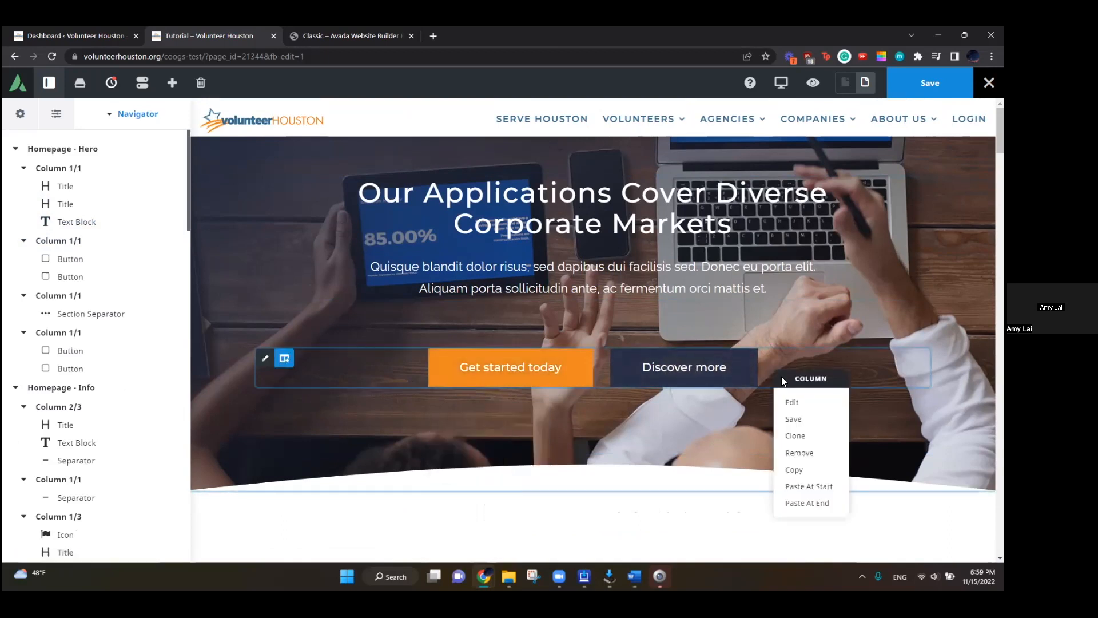
left_click(807, 504)
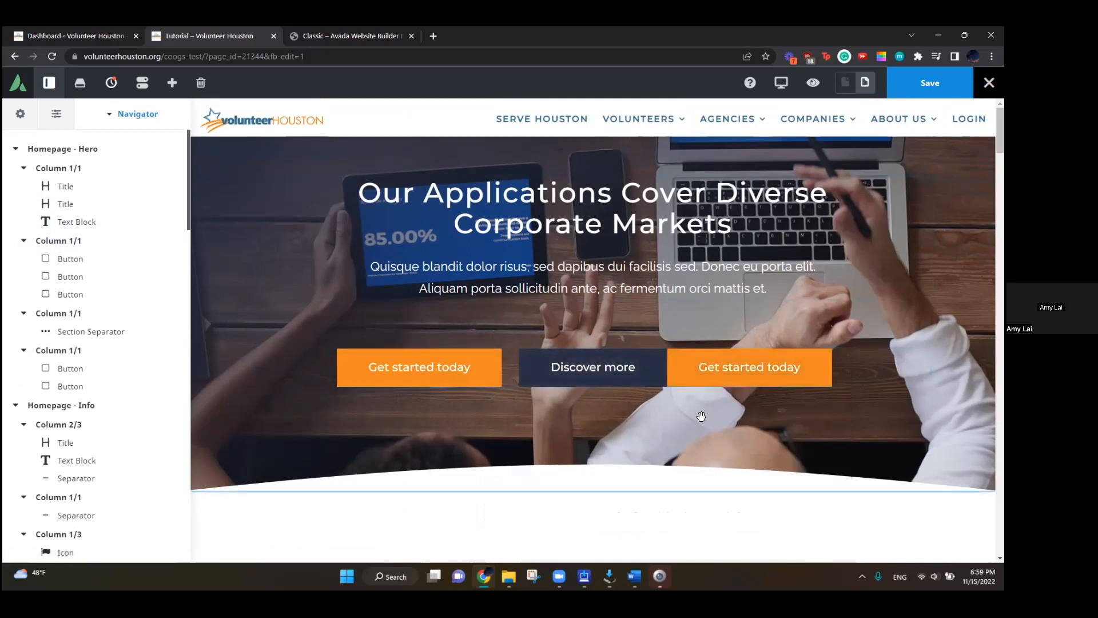
Step: Undo the last button paste in the hero section and look over the hero again
key("ctrl+z")
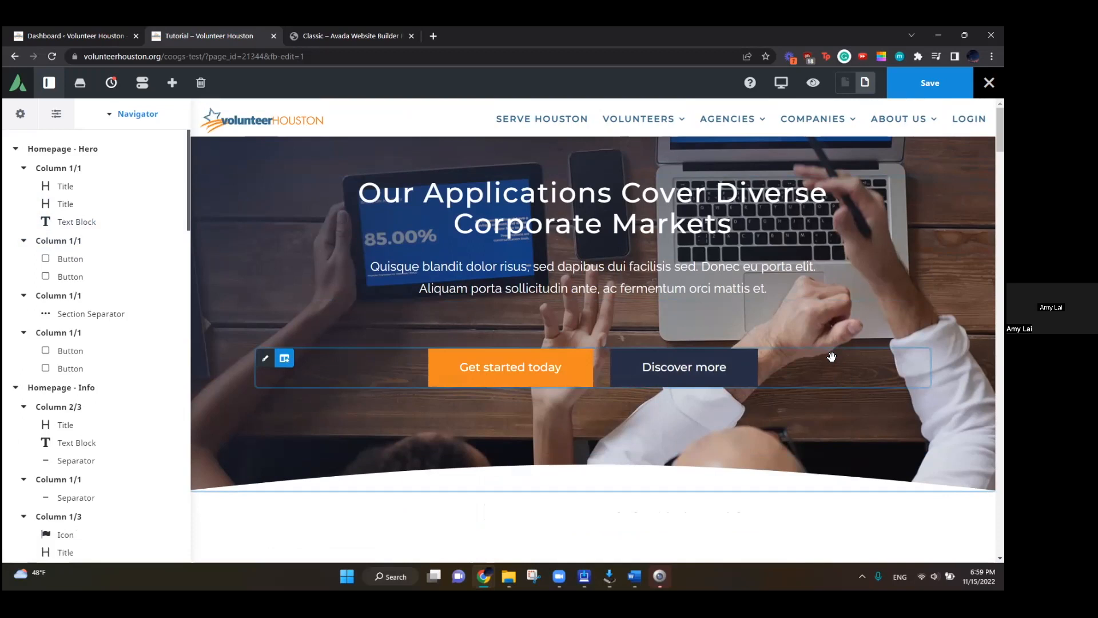
scroll(252, 314, "down", 6)
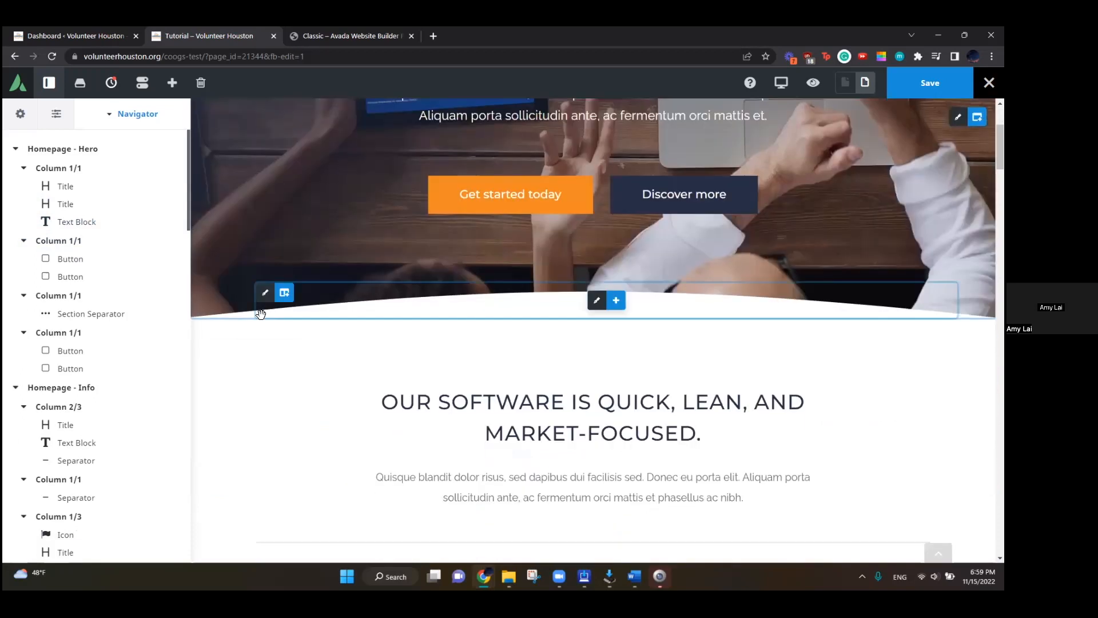
scroll(207, 296, "up", 8)
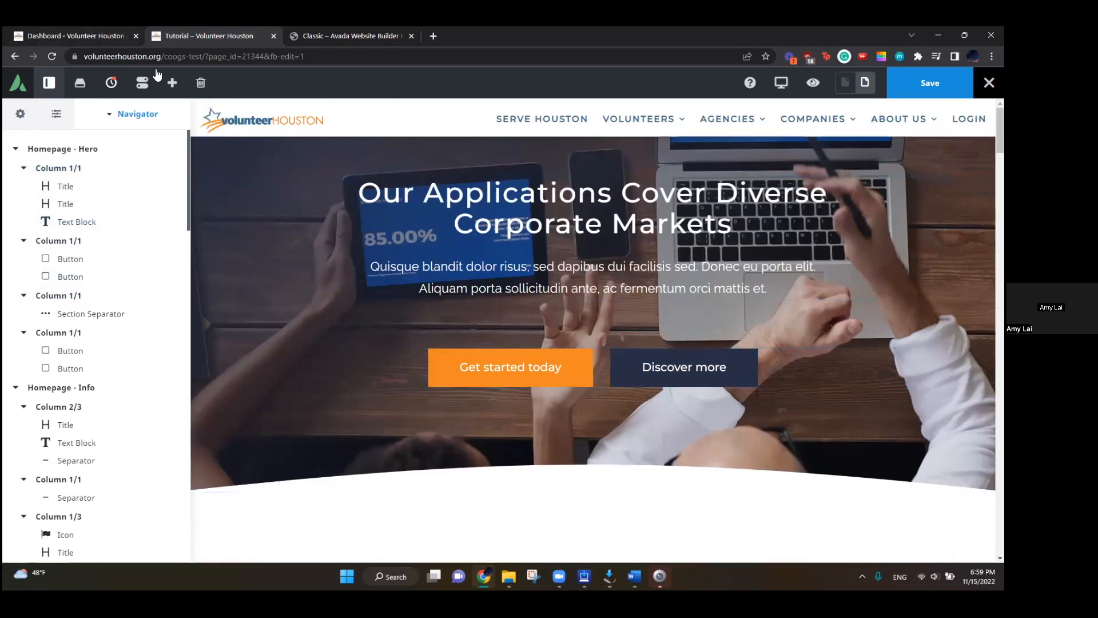
Step: Switch to the WordPress dashboard, show all pages, and open the Agencies page for editing
left_click(118, 31)
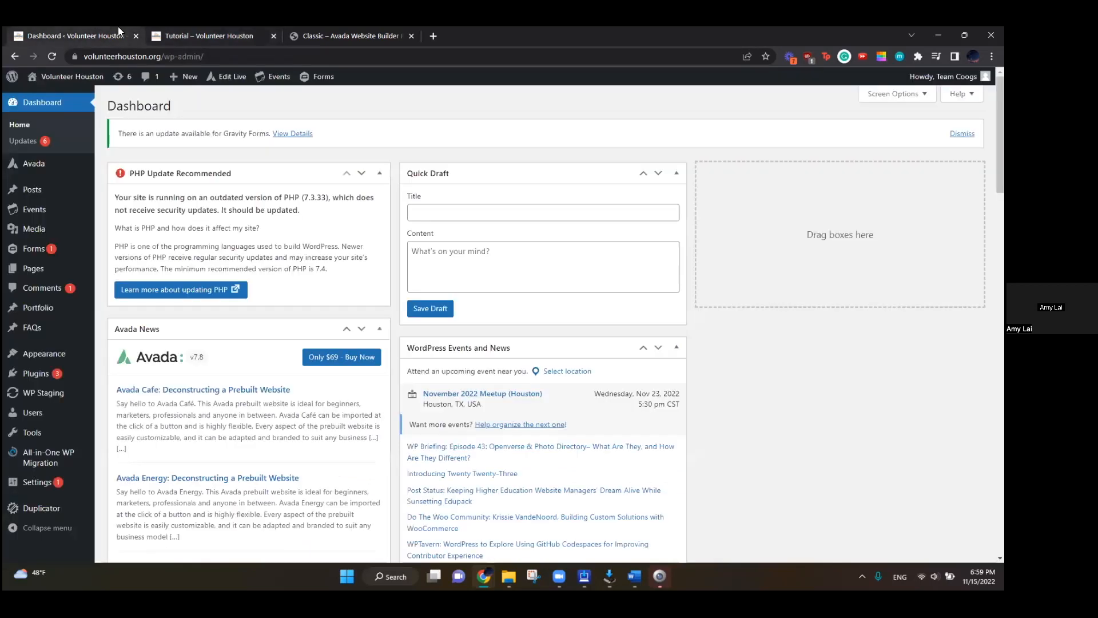
left_click(39, 272)
left_click(217, 26)
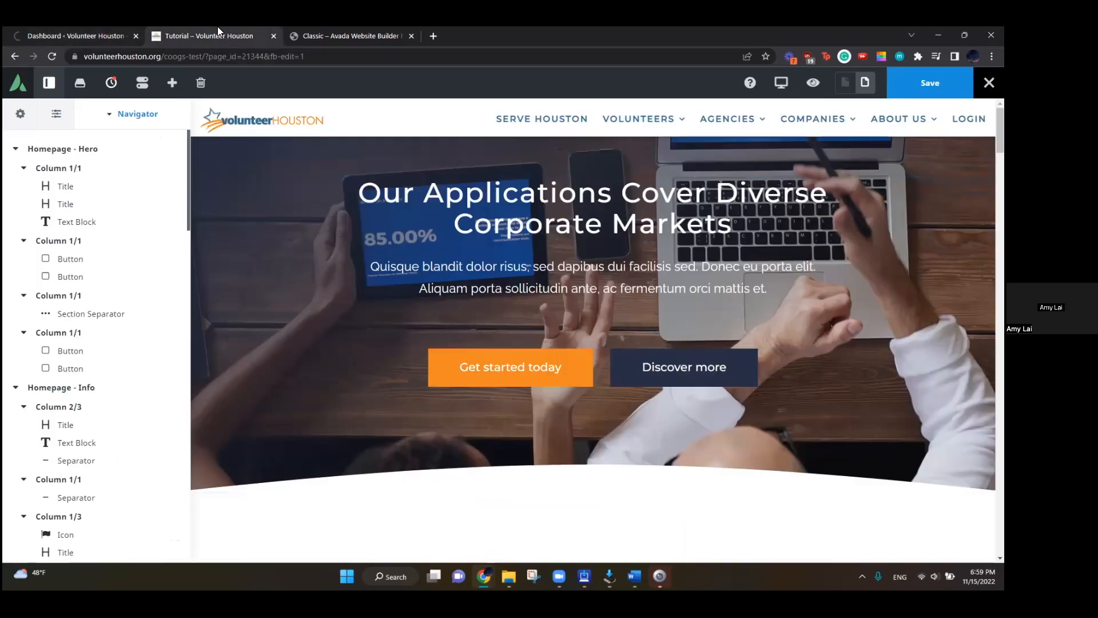
left_click(108, 27)
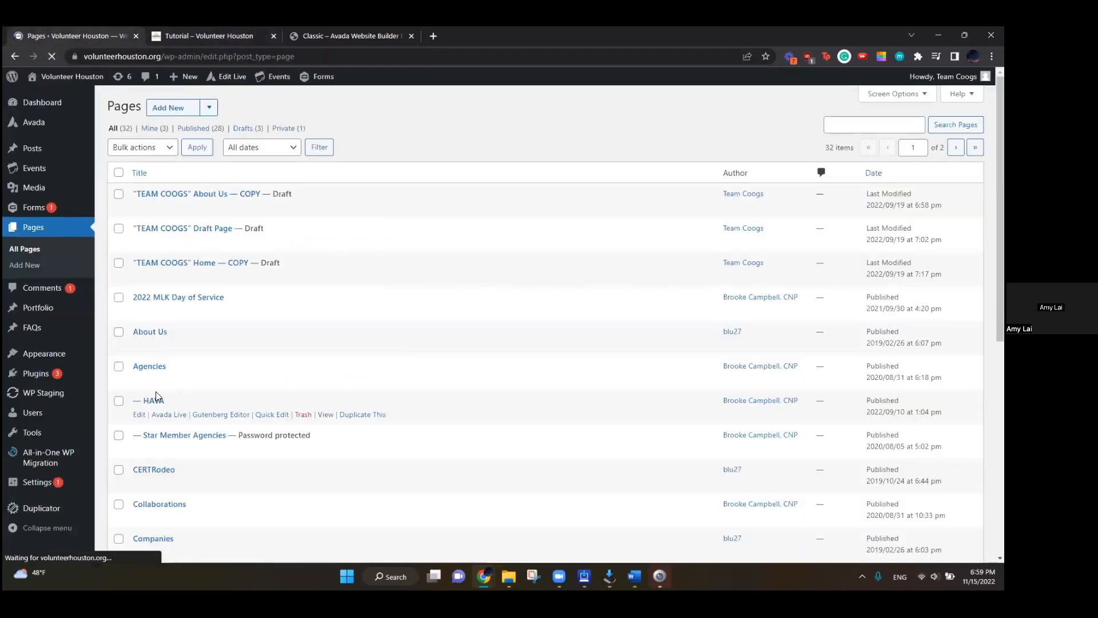
left_click(141, 367)
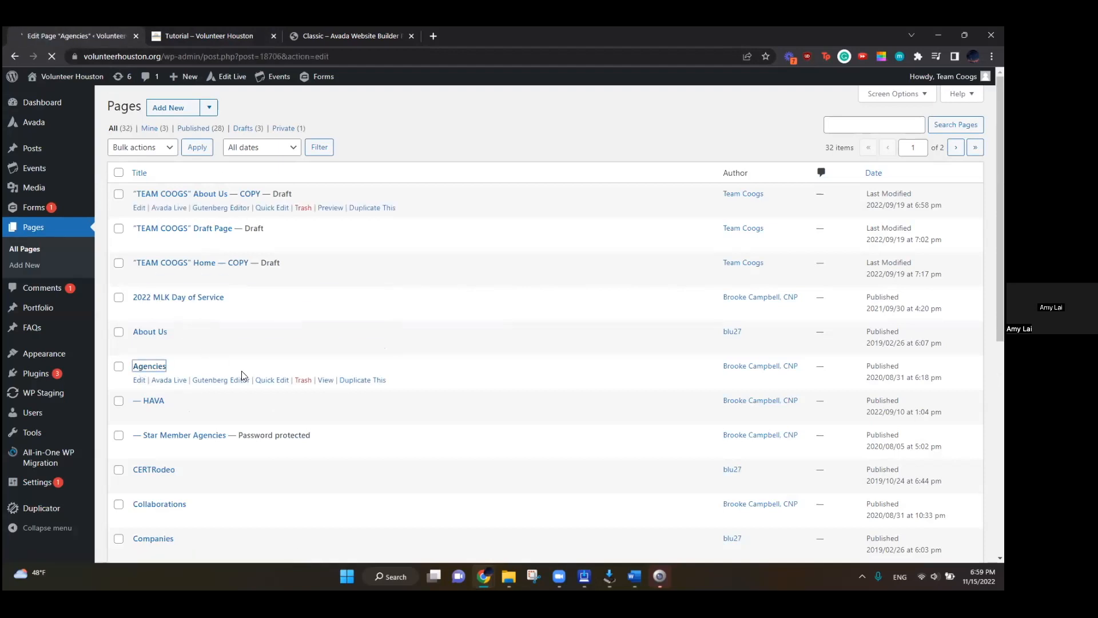
Step: Set the Agencies page's template to 100% Width without updating the page, and return to the Tutorial page in Avada Live
scroll(772, 343, "down", 1)
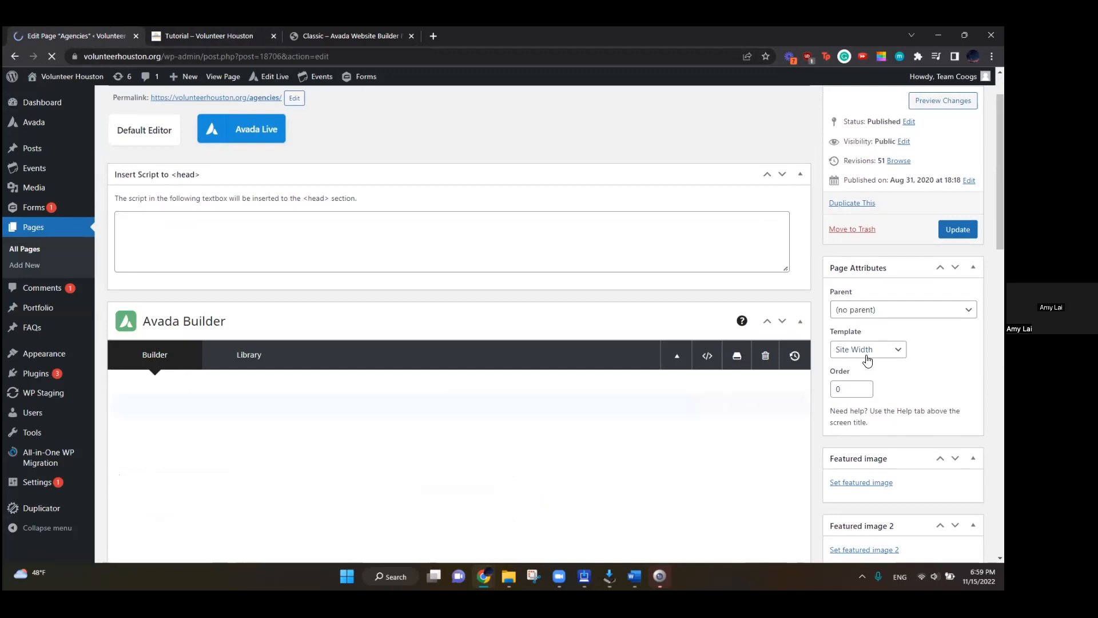
left_click(847, 349)
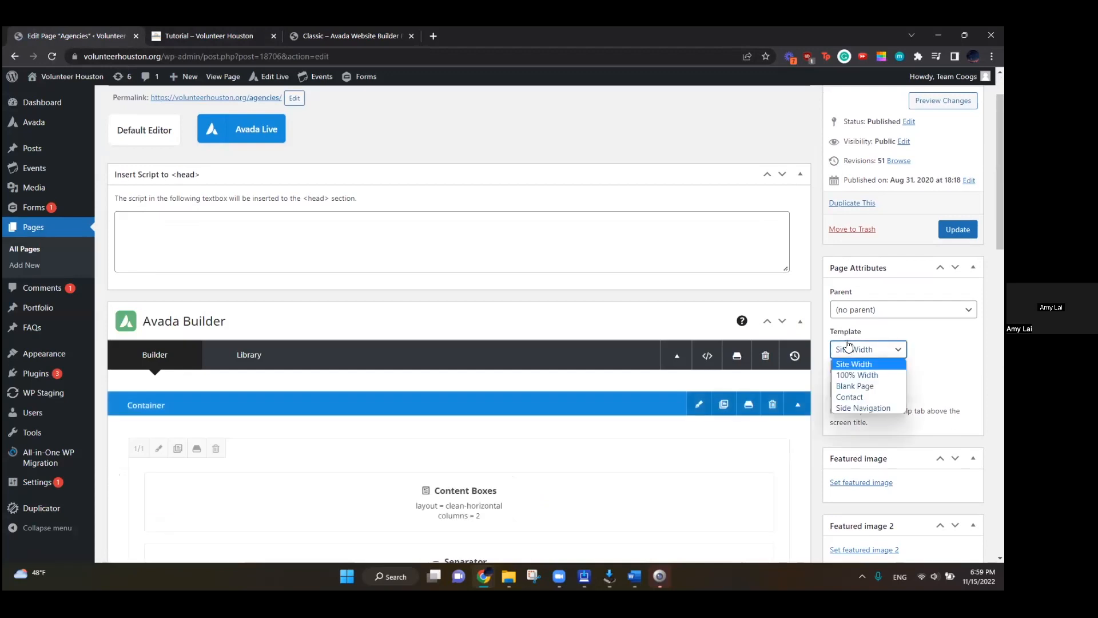
left_click(869, 375)
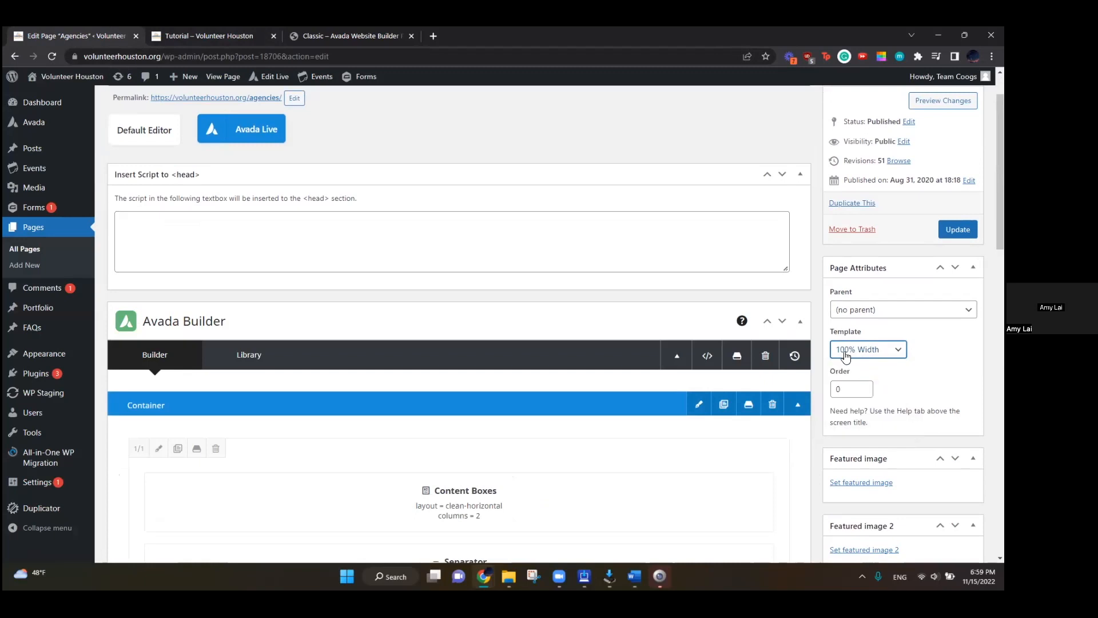
left_click(222, 32)
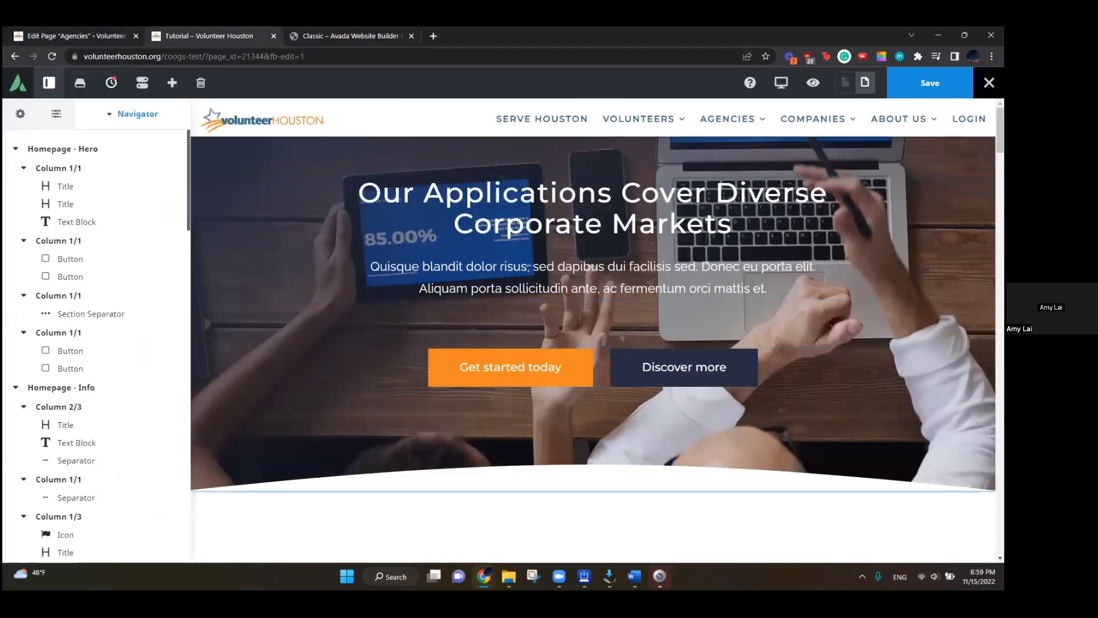
key("super+shift+s")
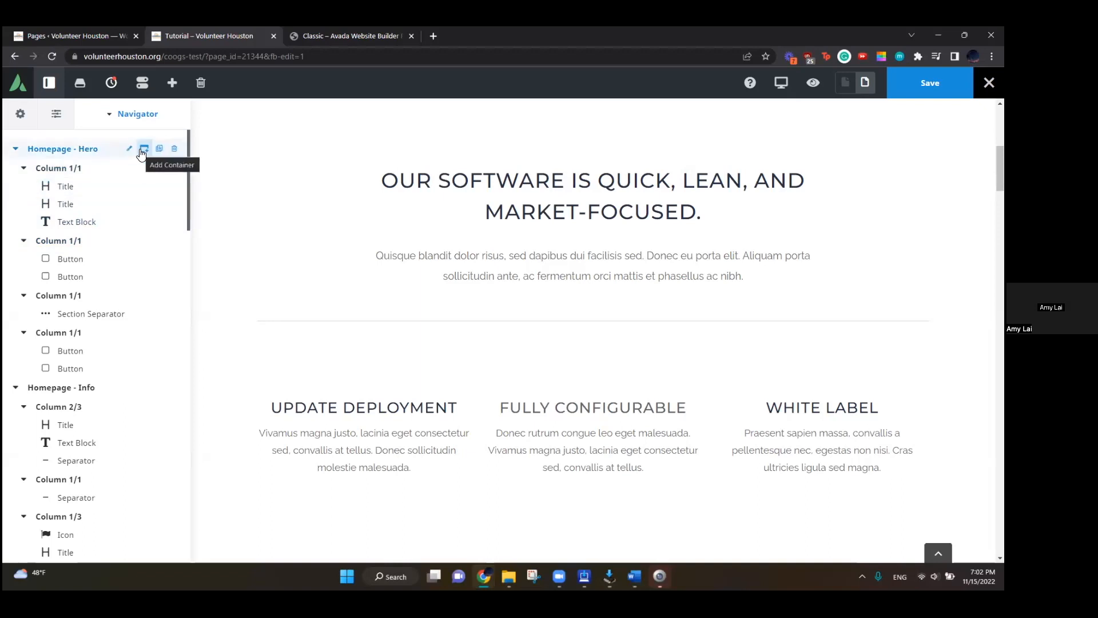
Step: Add a container with a single 1/1 column directly after the Homepage - Hero container
left_click(143, 150)
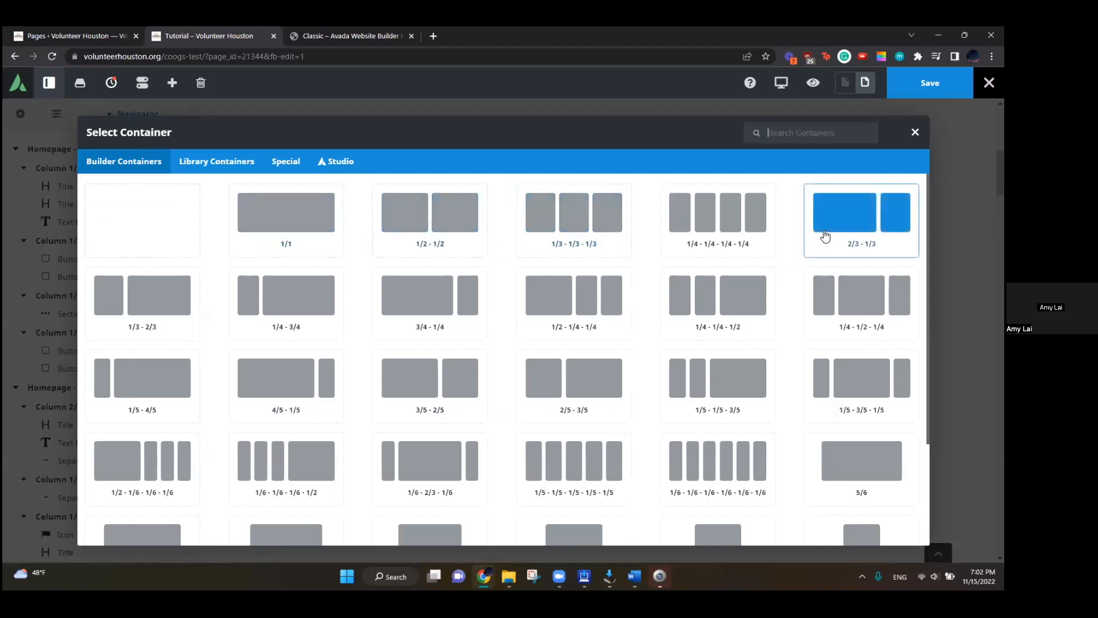
scroll(686, 263, "down", 2)
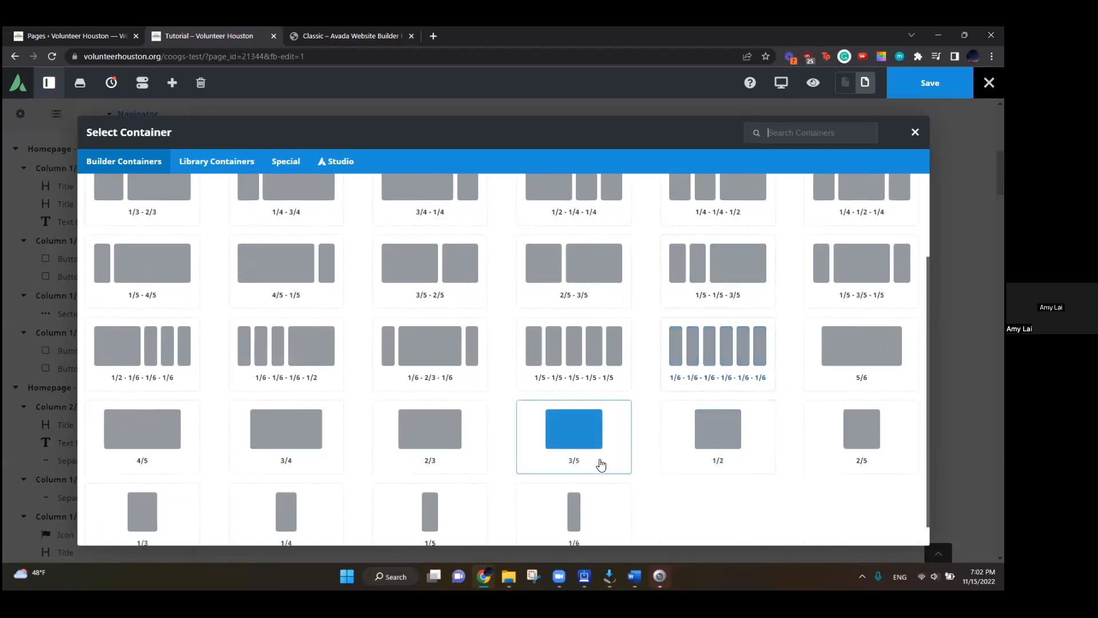
scroll(398, 382, "up", 2)
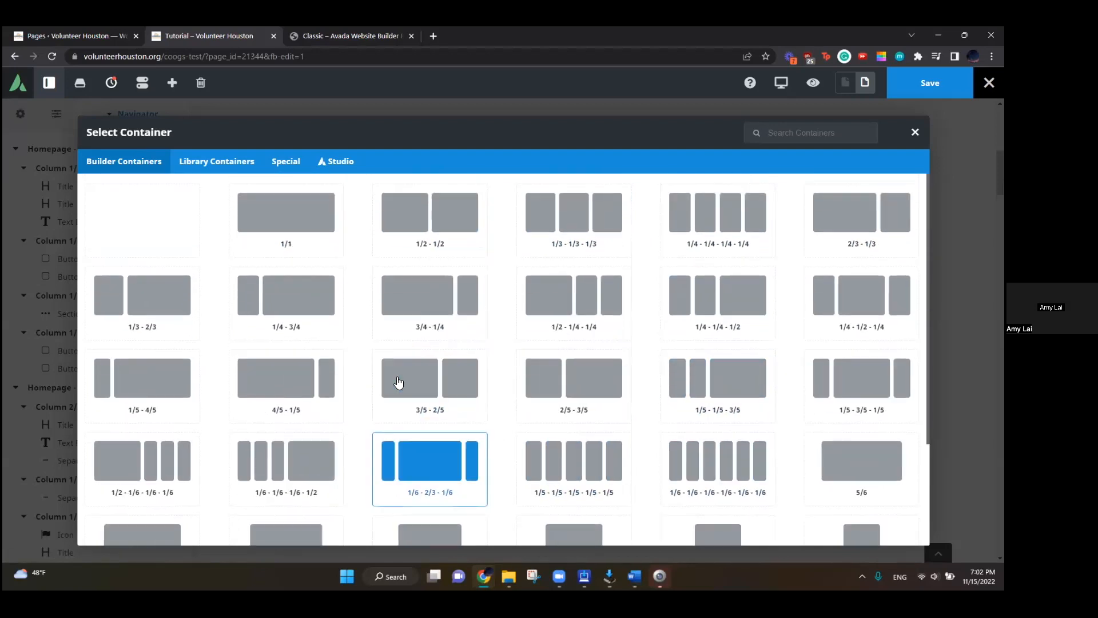
left_click(272, 246)
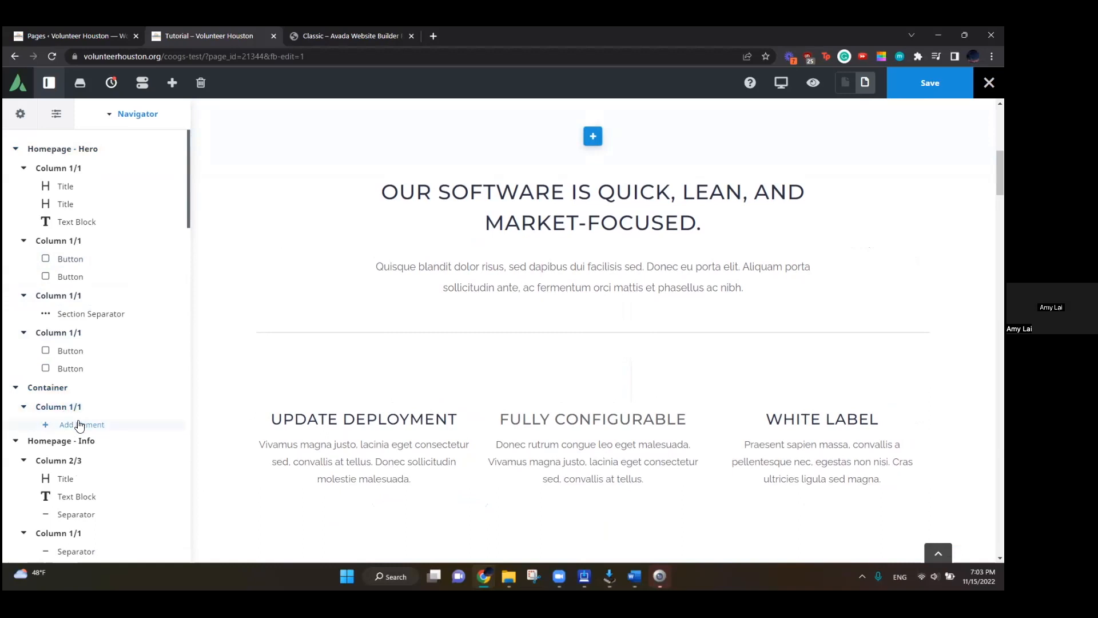
Step: Add a Text Block to the new container's empty column with the content TUTORIAL TEST
left_click(79, 423)
type("text")
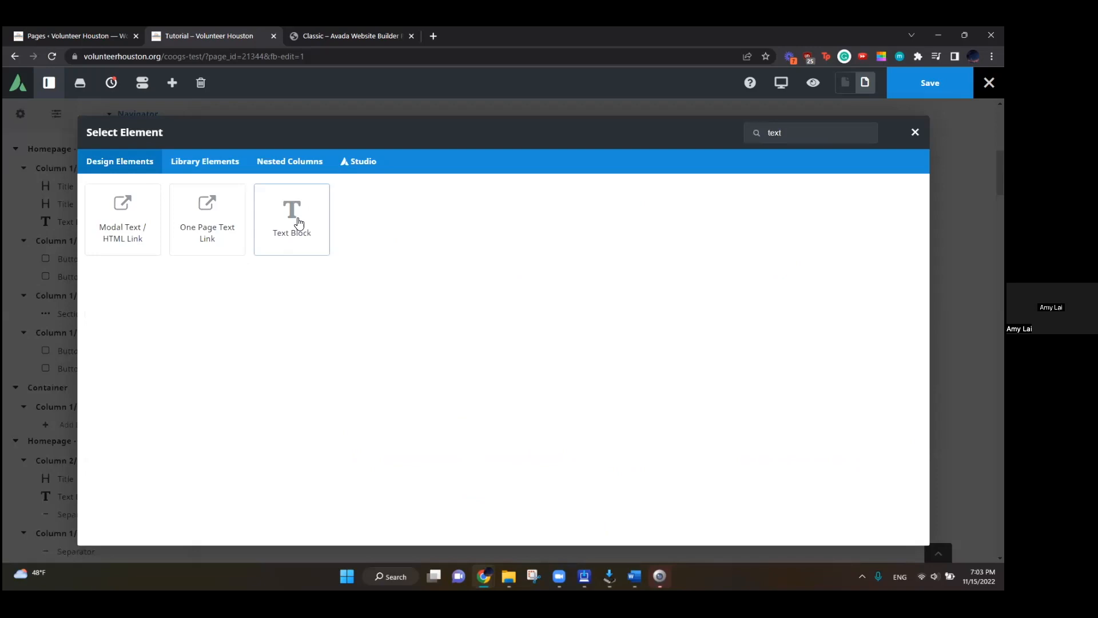
left_click(291, 216)
left_click(133, 382)
key("Caps_Lock")
type("TUTORIAL TEST")
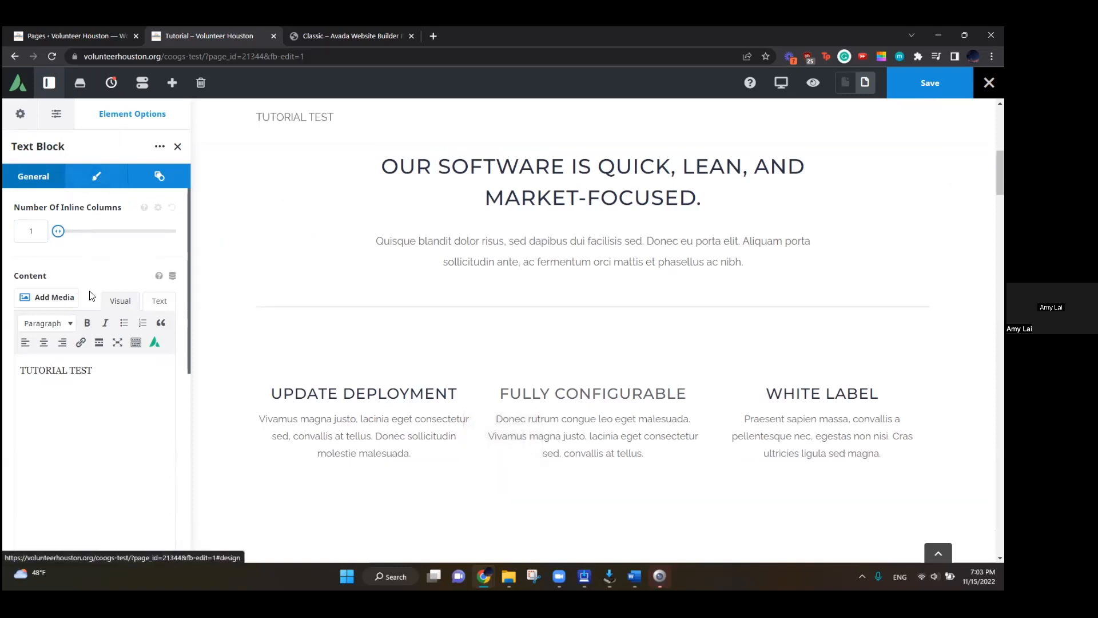
Step: Select part of the TUTORIAL TEST text in the text block's content editor and open the link entry for it
scroll(91, 294, "down", 2)
scroll(109, 325, "up", 2)
left_click_drag(103, 366, 38, 371)
left_click(81, 347)
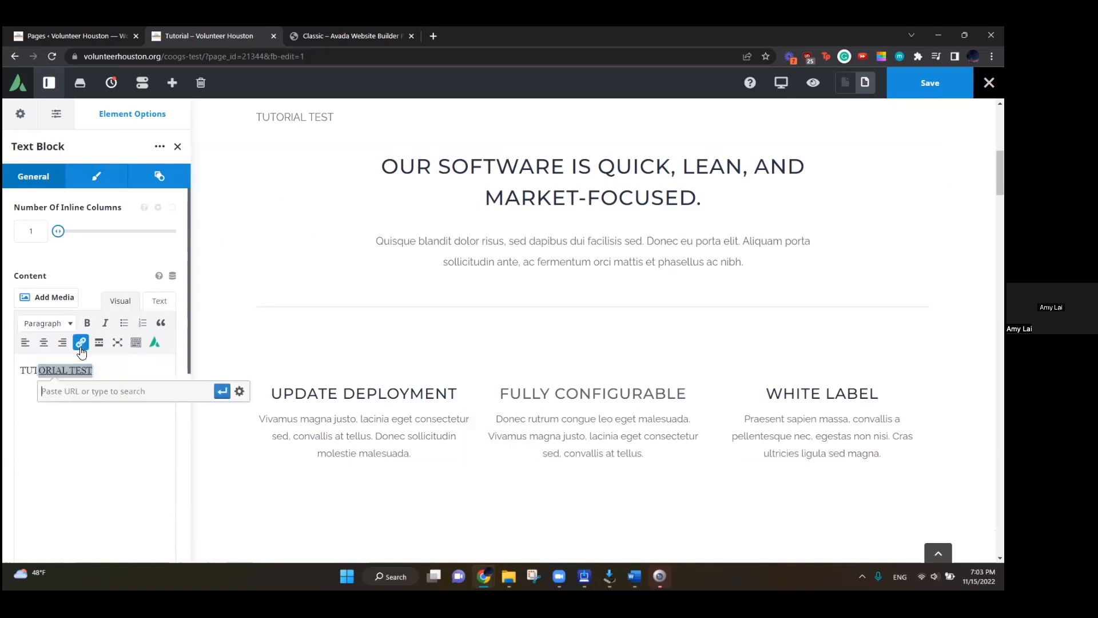
Step: Try to enlarge the RIAL TEST portion of the text on the page to a 32px font size
left_click_drag(334, 117, 285, 118)
right_click(290, 118)
left_click(288, 117)
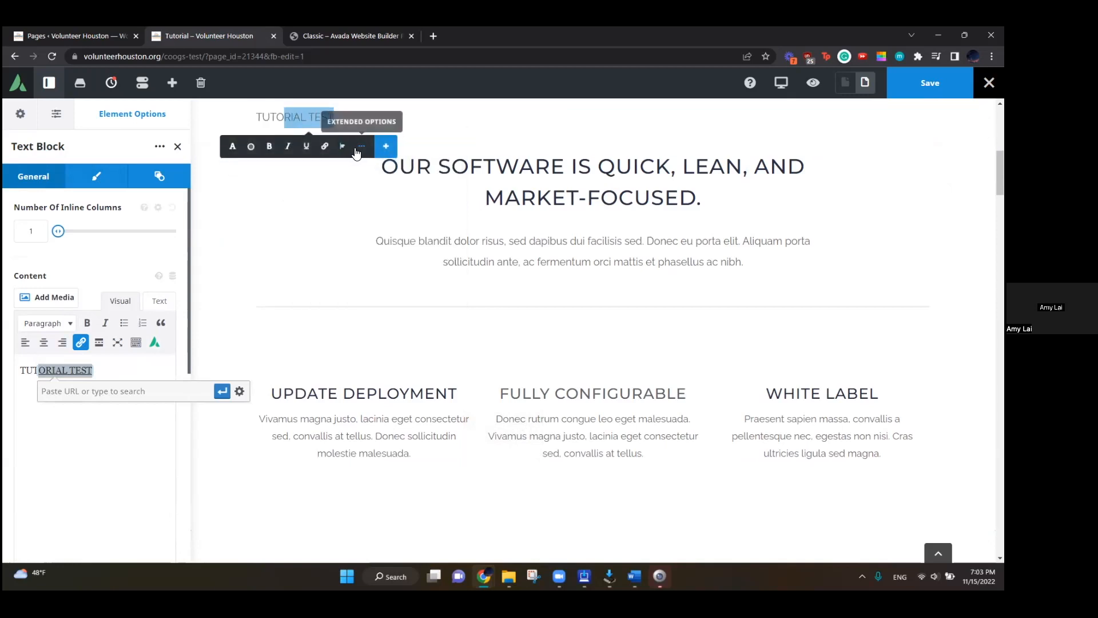
left_click(361, 146)
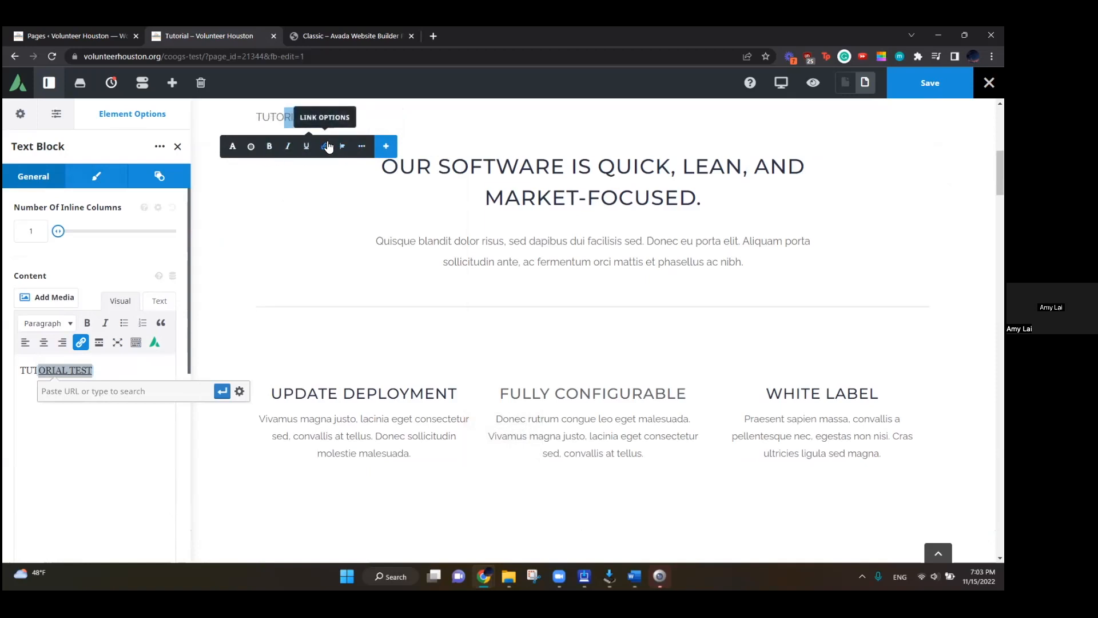
left_click(235, 150)
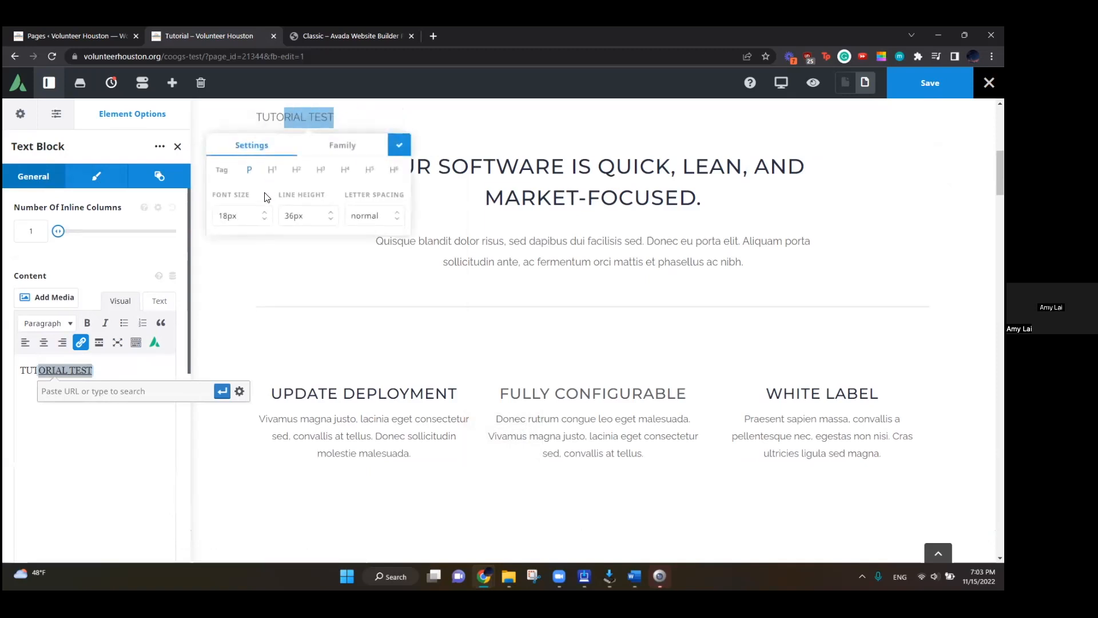
double_click(265, 212)
triple_click(265, 212)
double_click(265, 211)
triple_click(265, 212)
triple_click(265, 211)
left_click(265, 212)
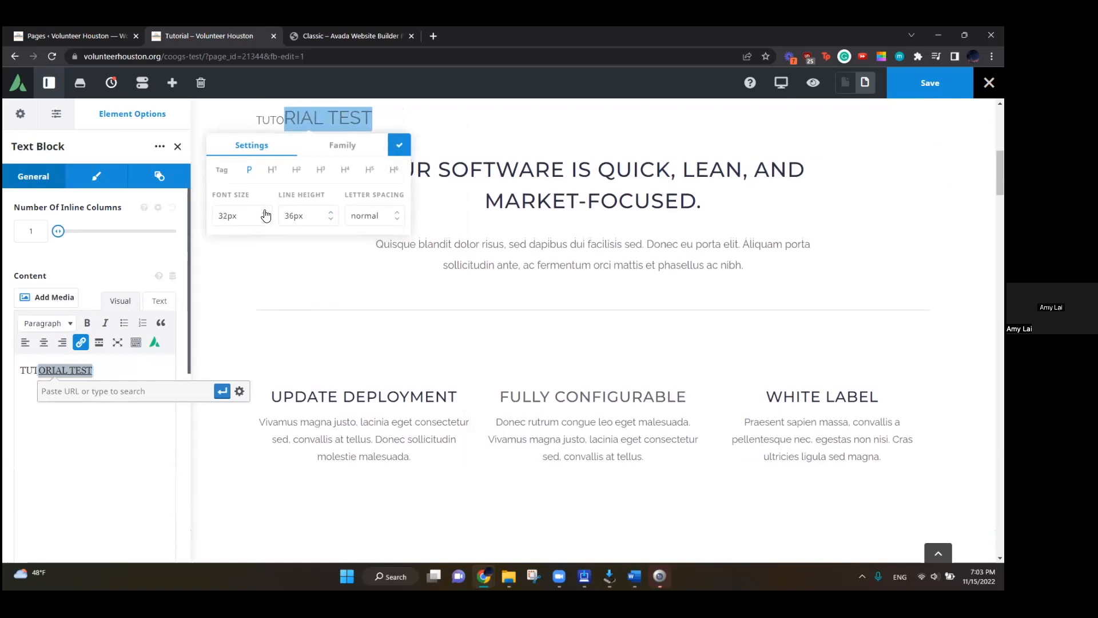
left_click(399, 145)
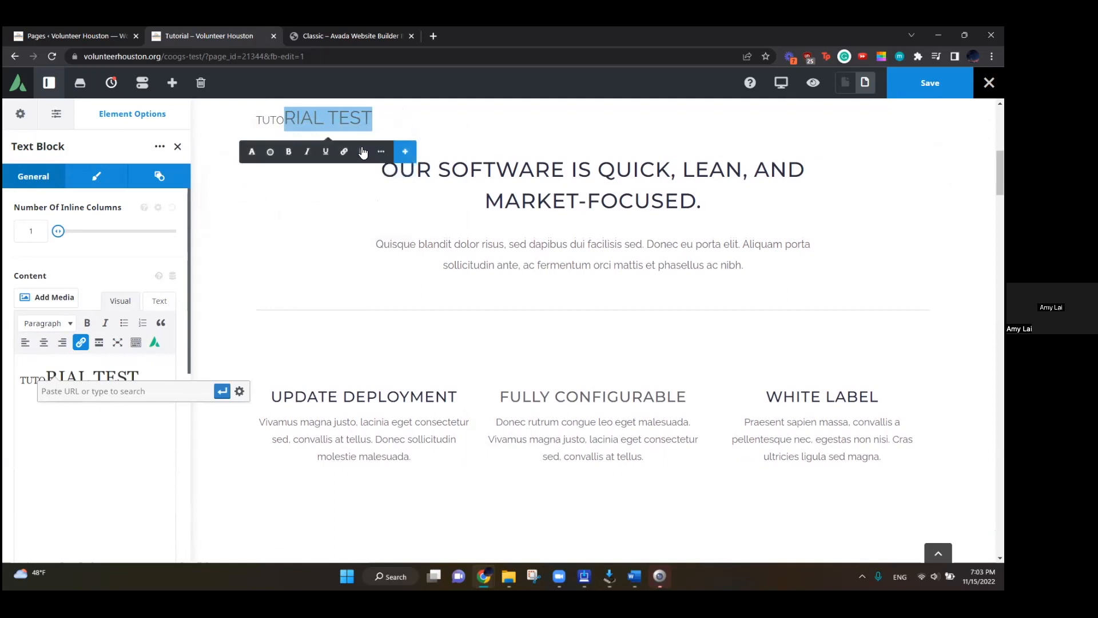
left_click(333, 114)
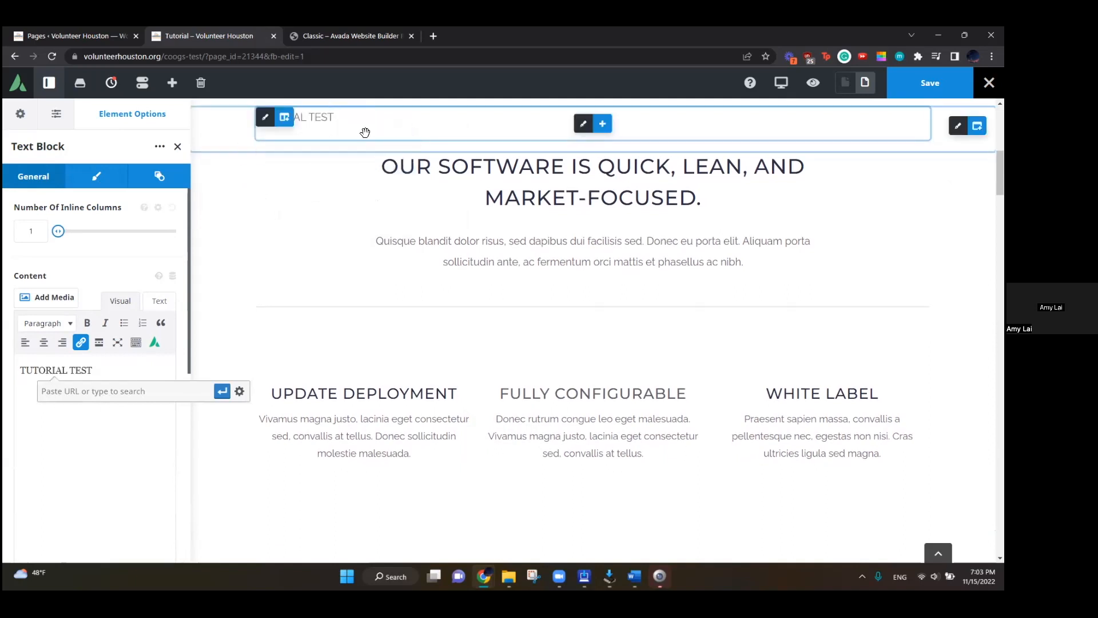
Step: Set the text block's top, right and left margins to 500 in its design options
left_click(95, 176)
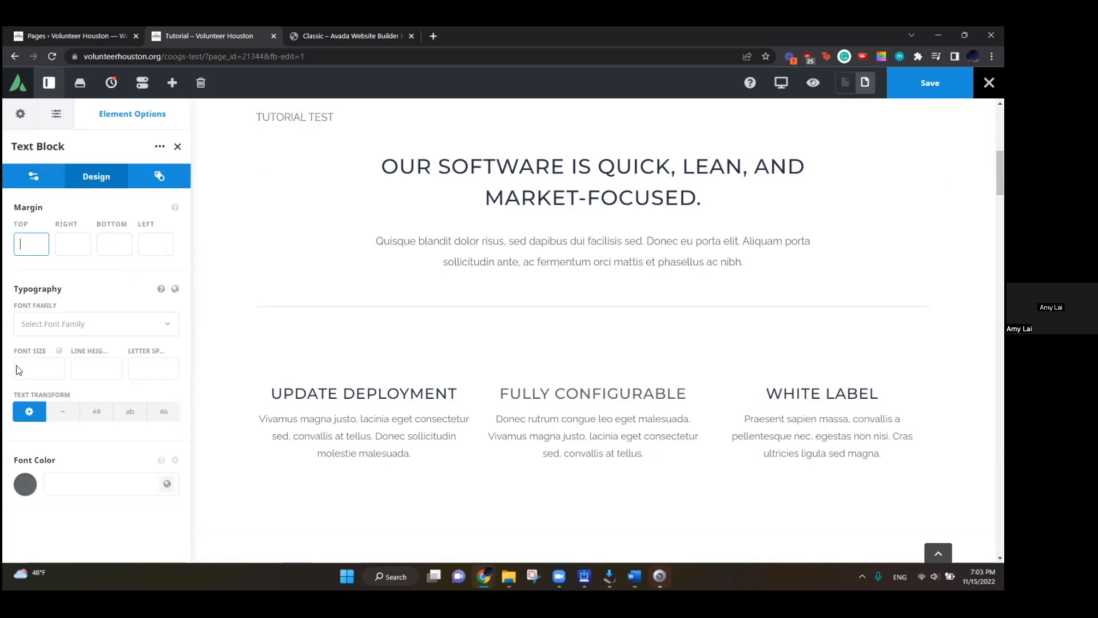
type("500")
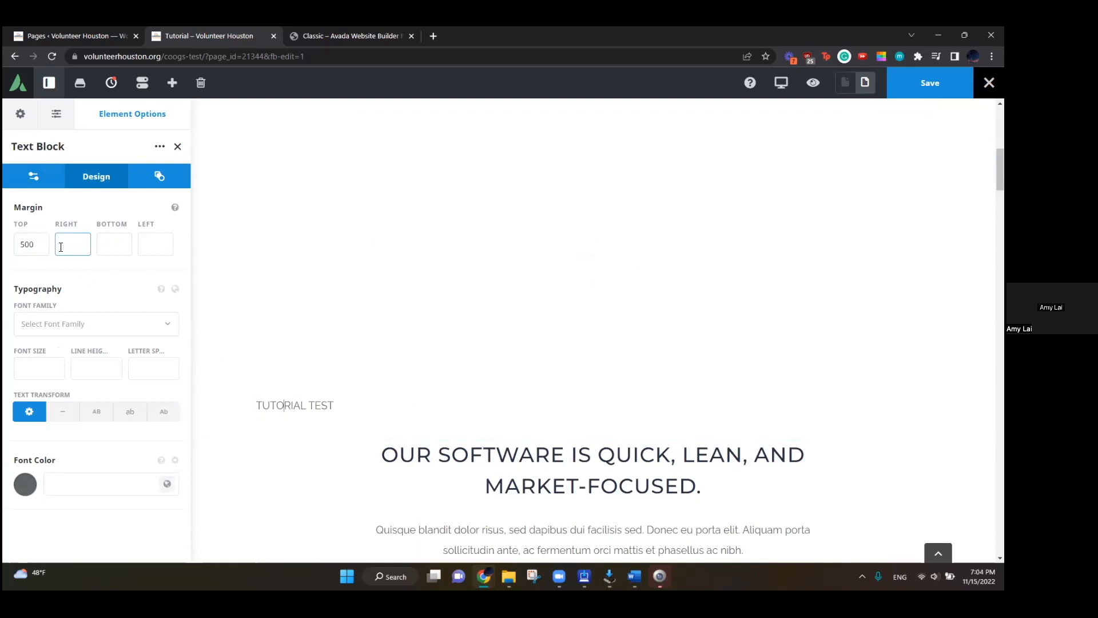
left_click(80, 236)
type("500")
left_click(113, 244)
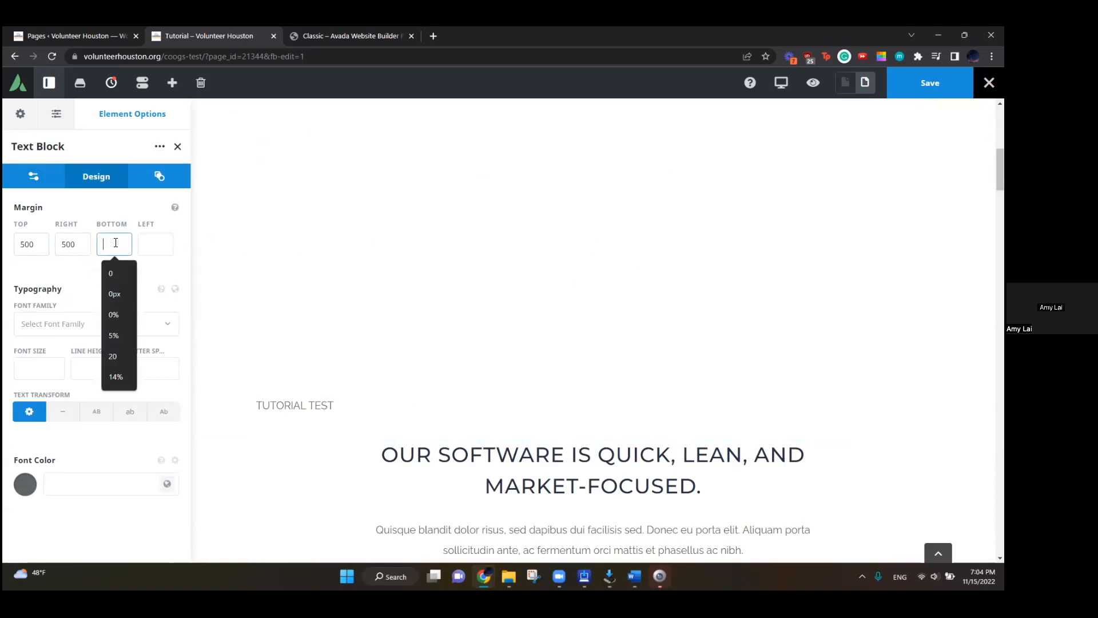
left_click(153, 246)
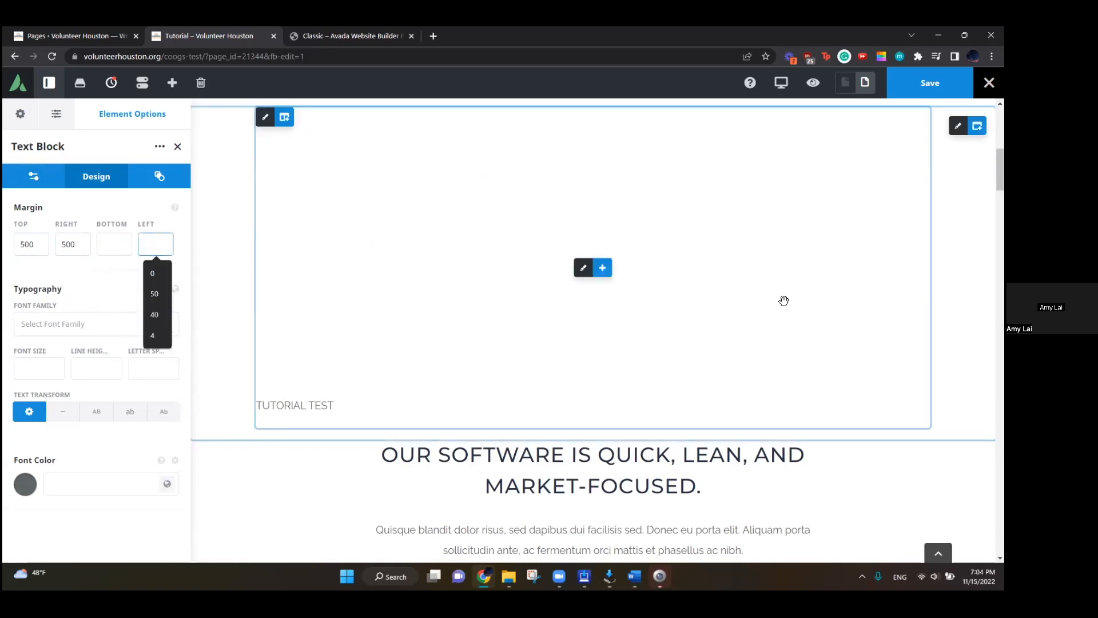
type("500")
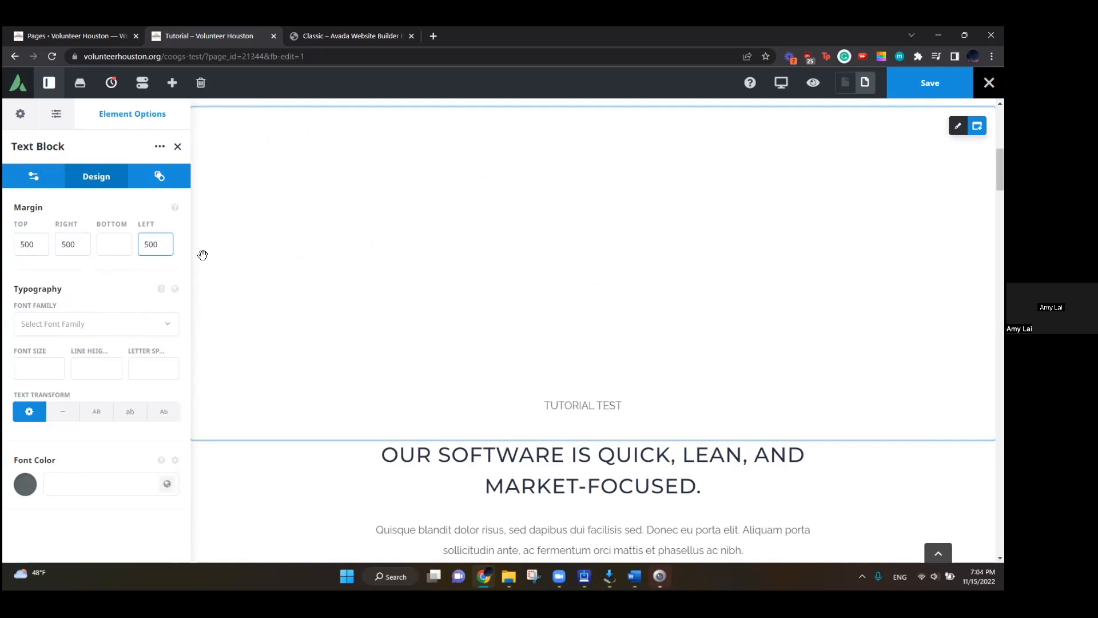
Step: Clear the text block's left, right and top margins
left_click_drag(172, 249, 101, 240)
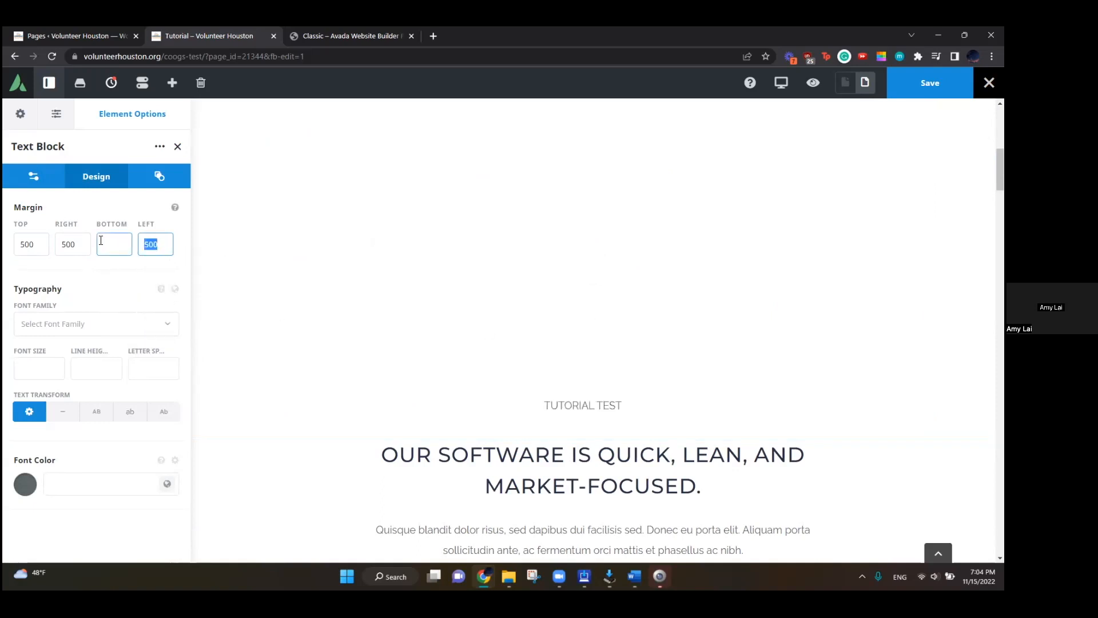
key("BackSpace")
key("shift+Tab")
key("shift+Tab")
key("BackSpace")
key("shift+Tab")
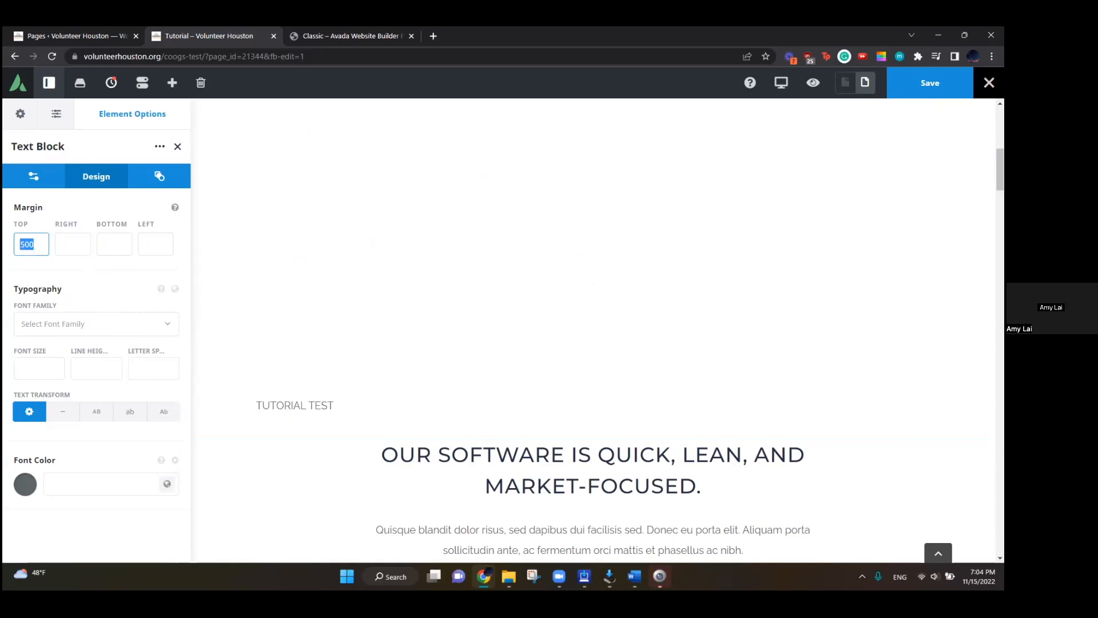
key("BackSpace")
Step: Set the text block's font color to the global Color 7, after trying Color 5
left_click(30, 493)
scroll(31, 493, "down", 2)
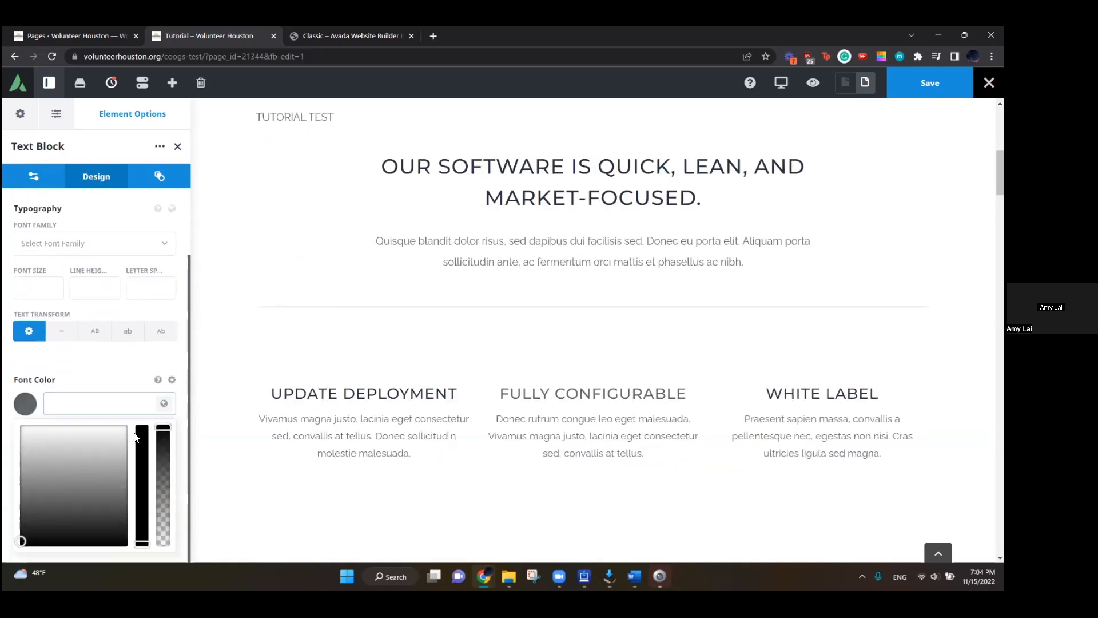
left_click(31, 418)
left_click(164, 479)
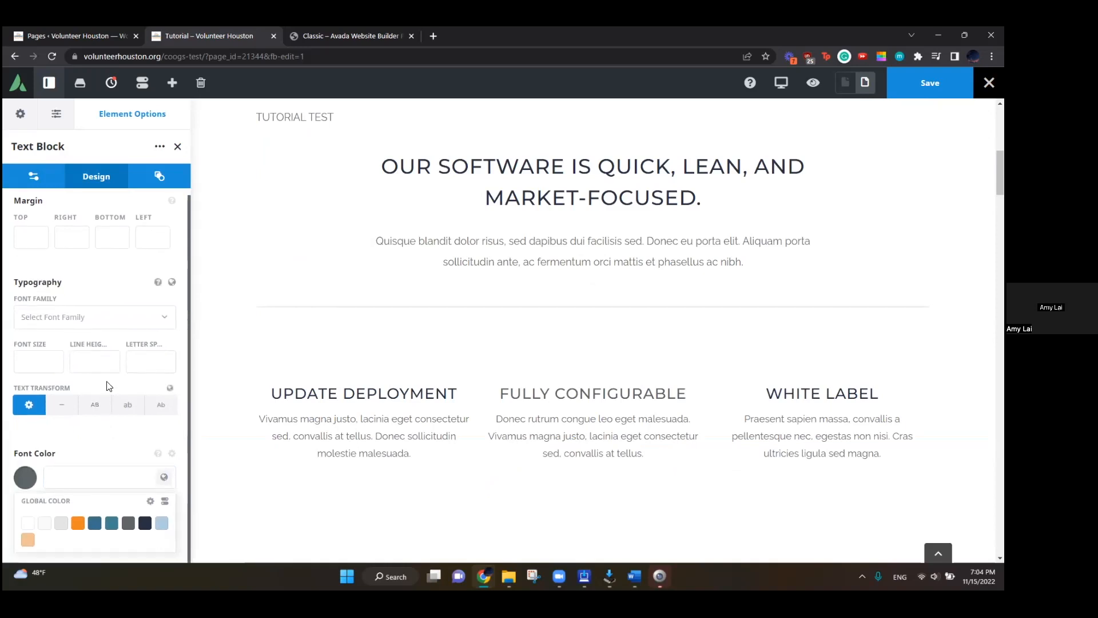
left_click(94, 524)
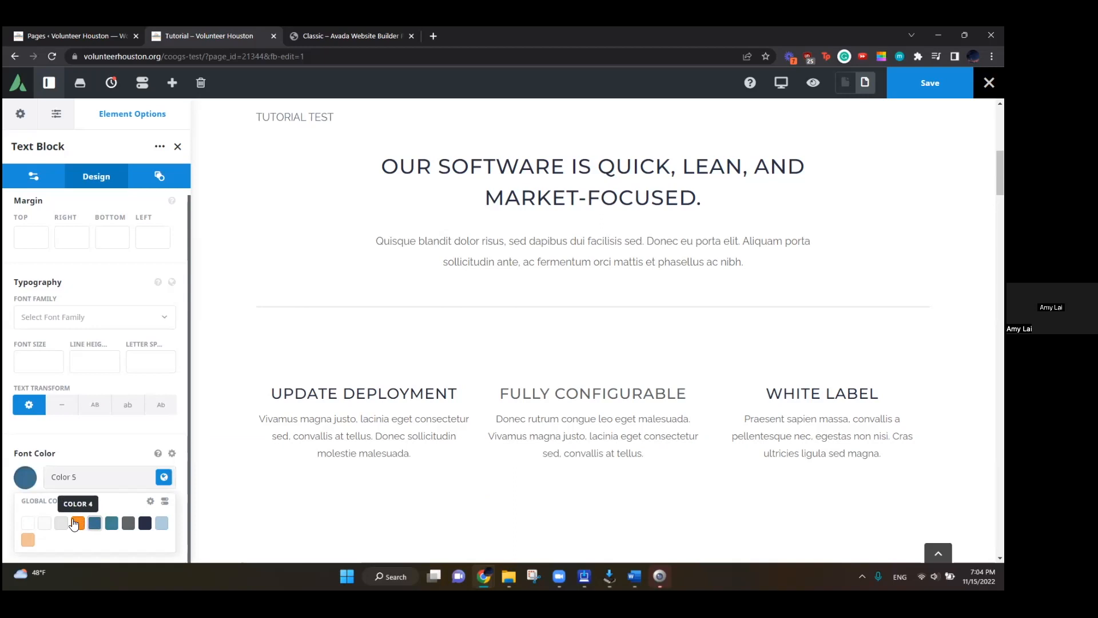
left_click(130, 527)
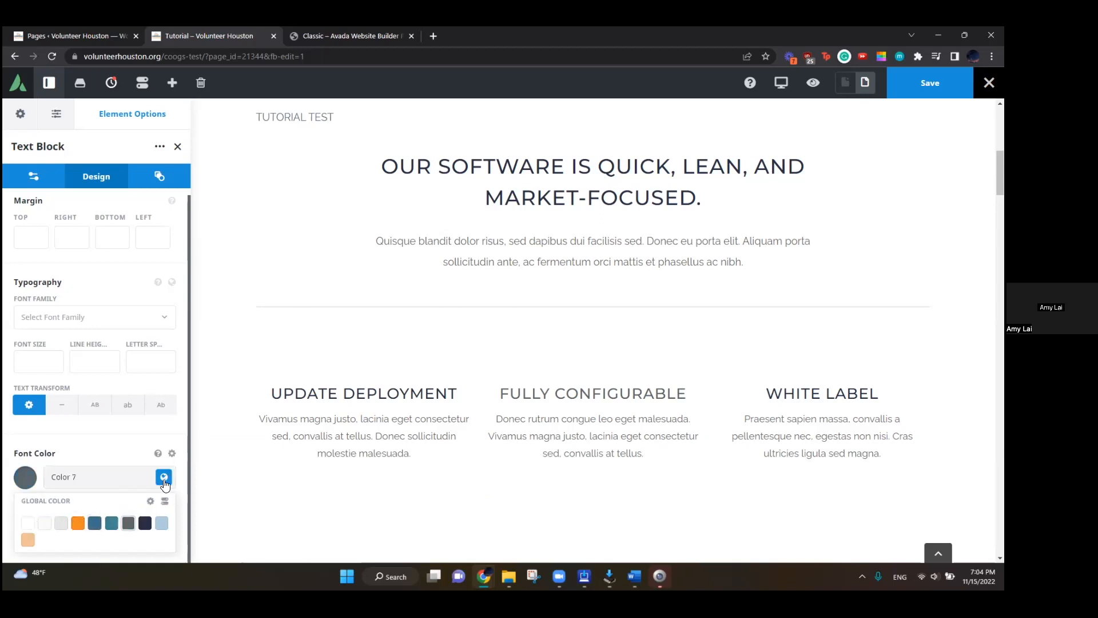
left_click(164, 478)
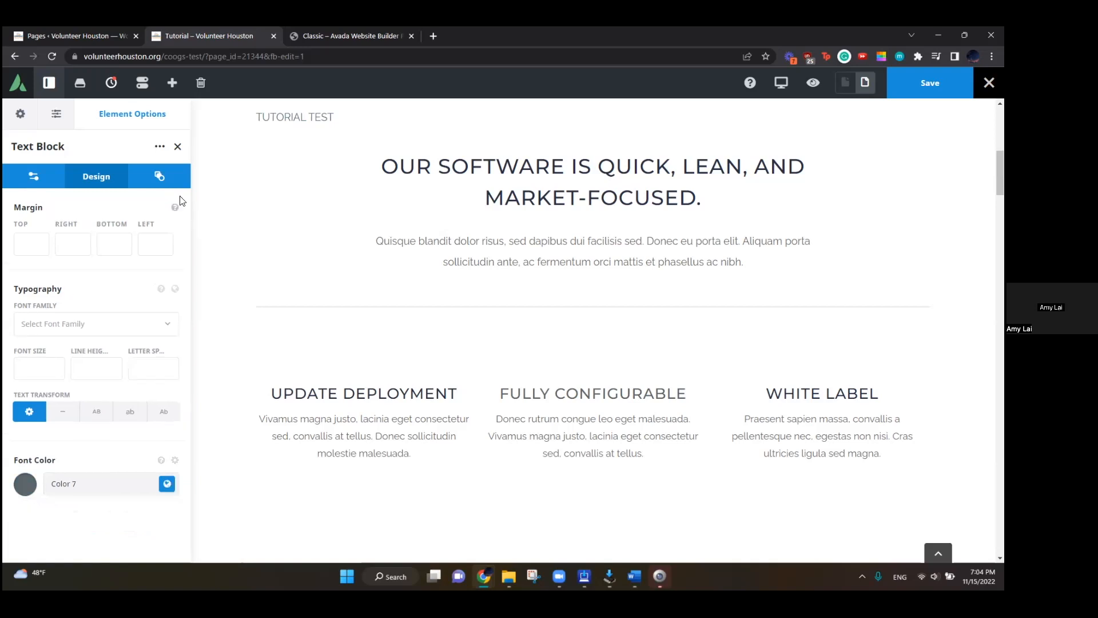
Step: Try the Fade animation type on the text block and reset its animation type to None
left_click(160, 176)
left_click(86, 234)
scroll(83, 338, "down", 2)
scroll(82, 342, "up", 2)
left_click(62, 311)
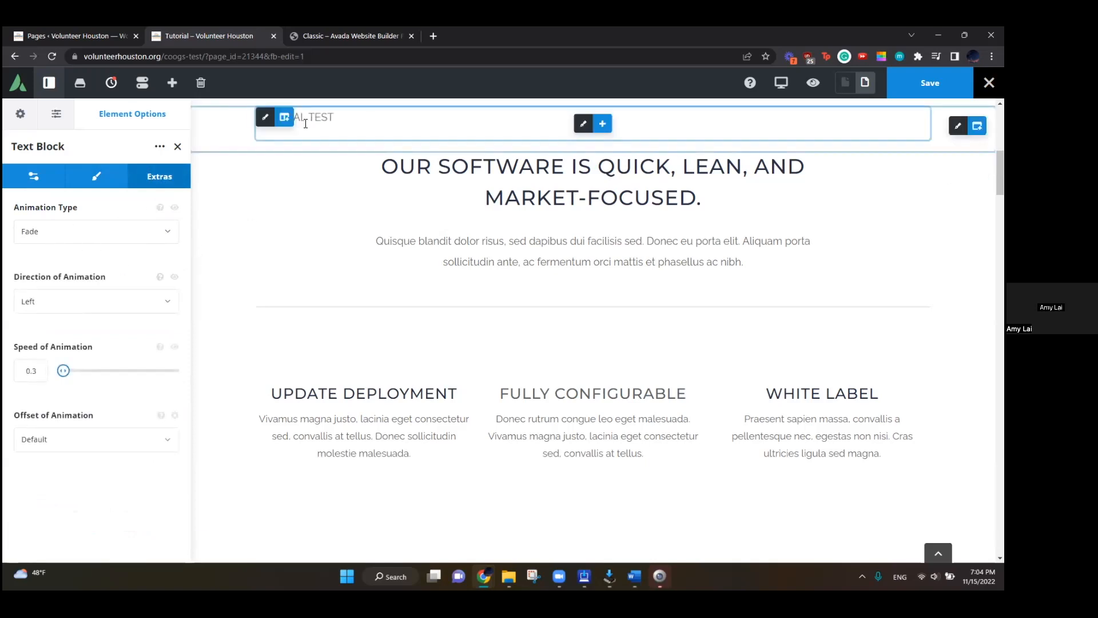
left_click(66, 234)
left_click(57, 282)
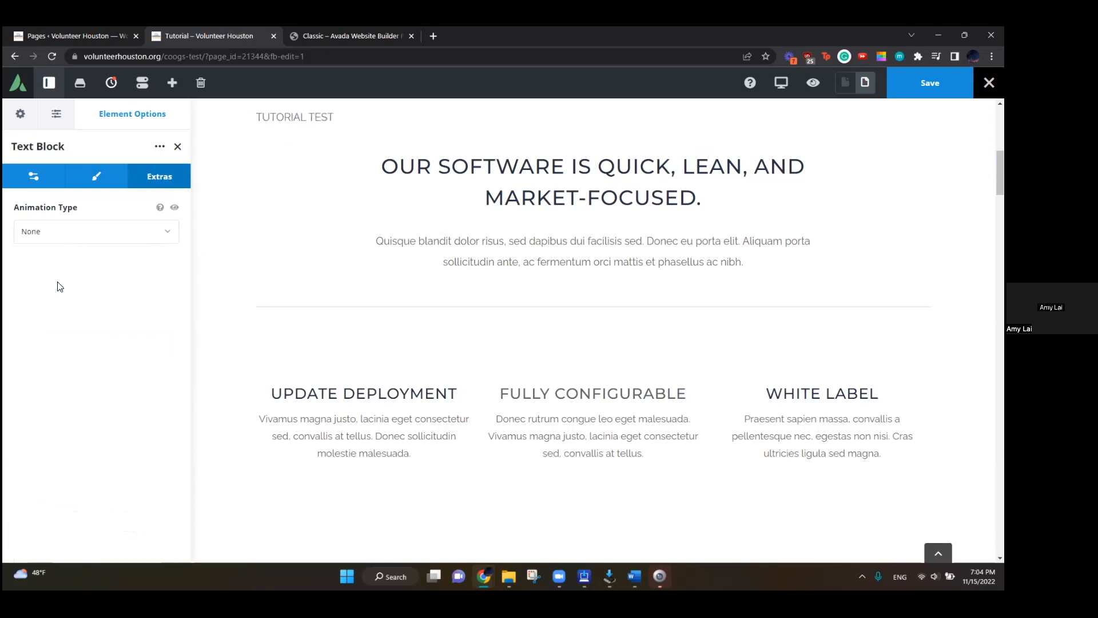
Step: Leave the text block's options and view the general options of the new container's 1/1 column
left_click(177, 147)
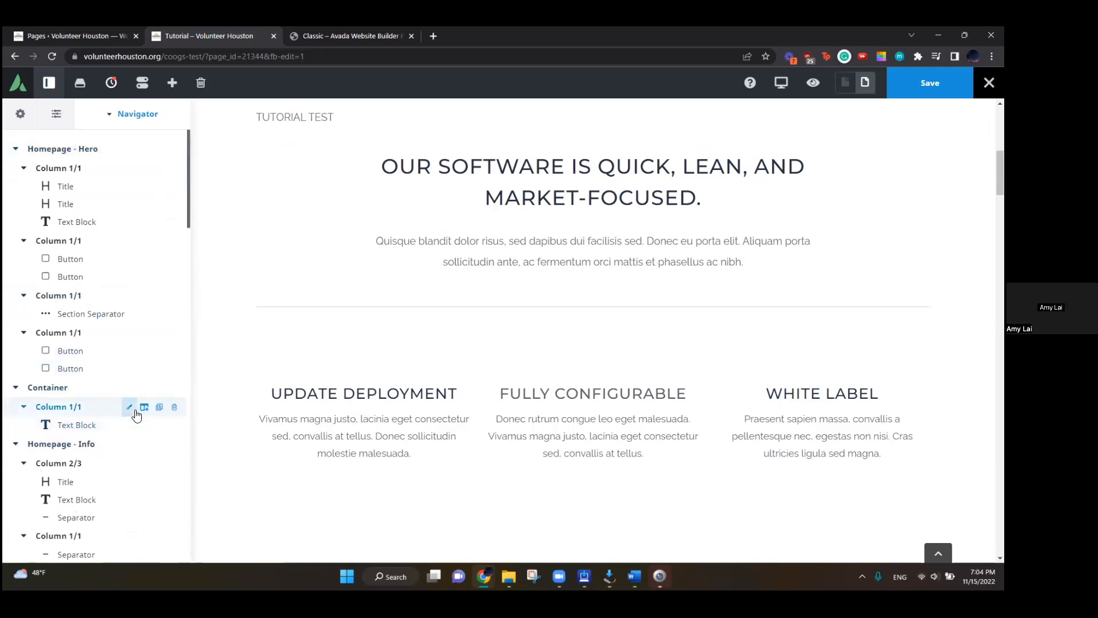
left_click(130, 407)
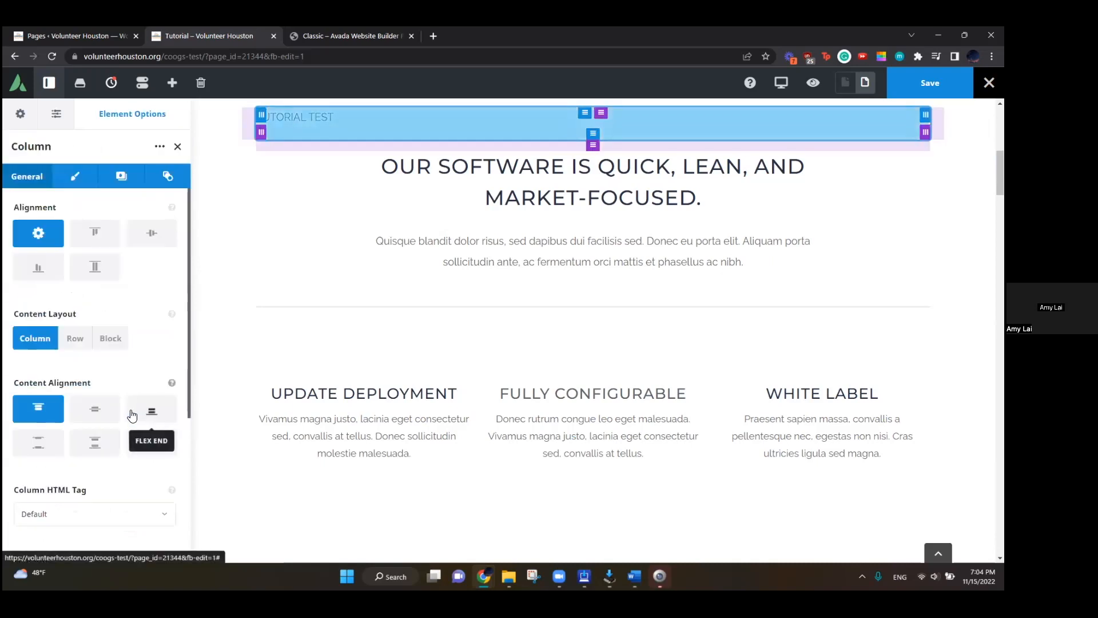
left_click(178, 146)
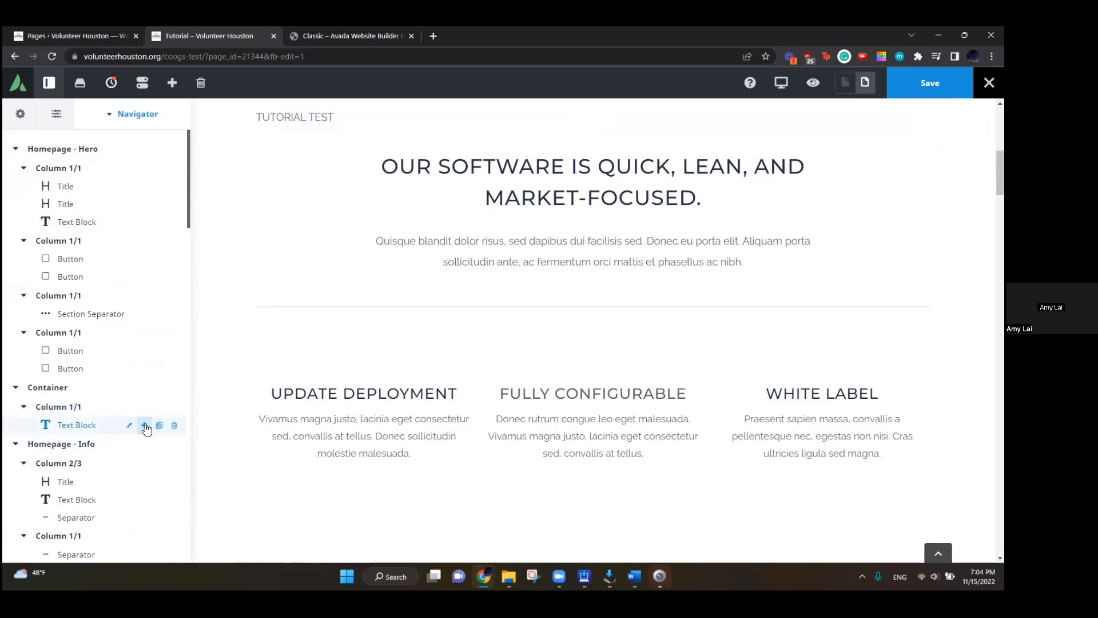
Step: Add an Image element directly after the text block in the new container's column
left_click(143, 426)
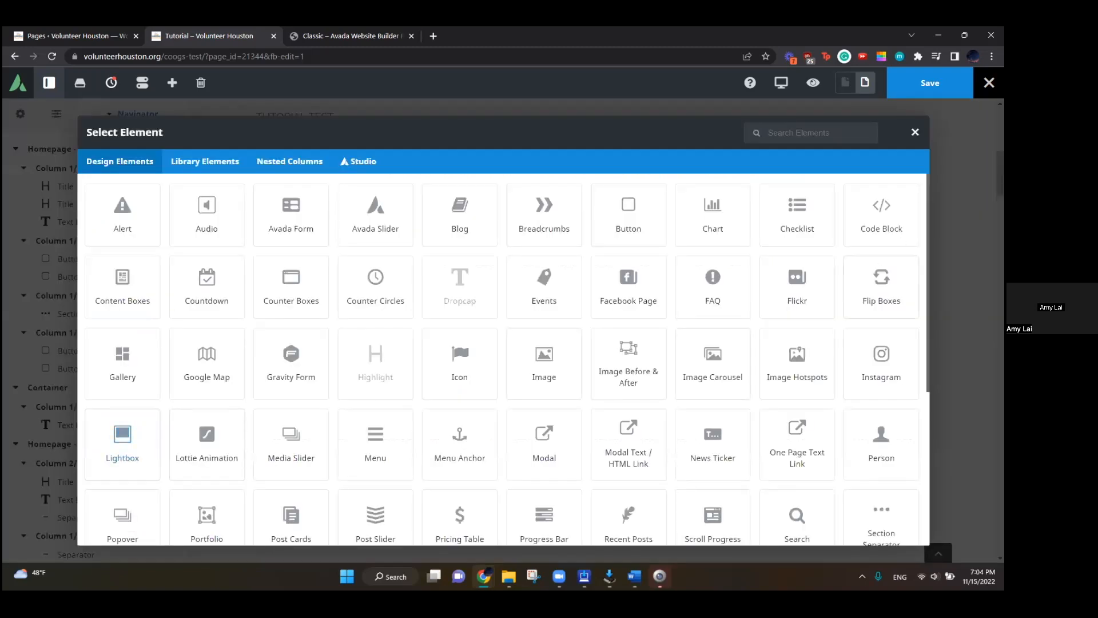
type("pic")
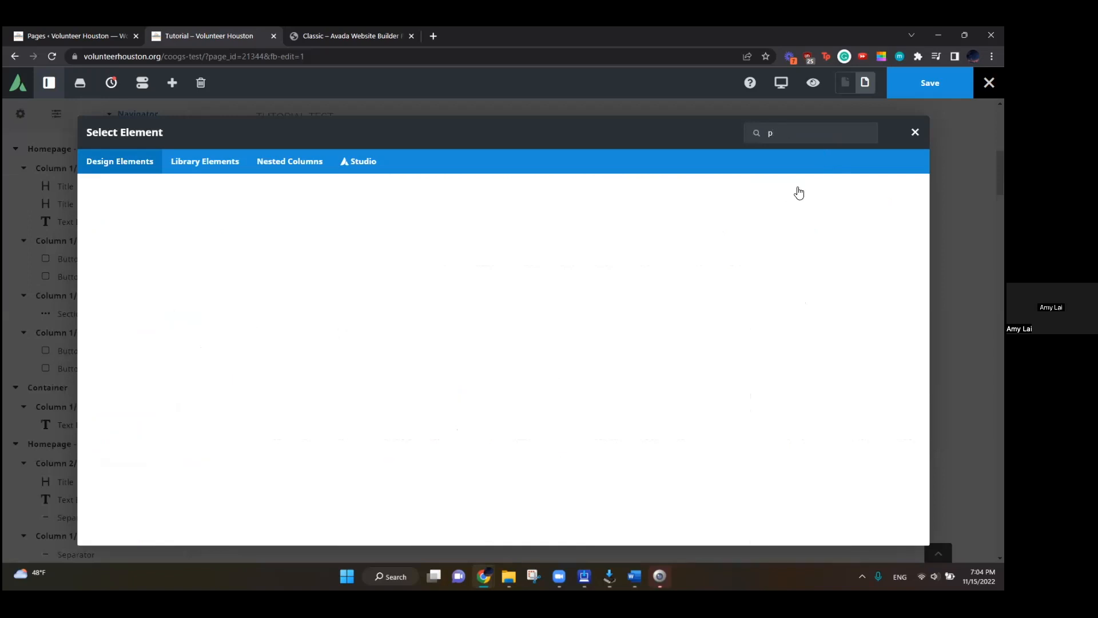
key("BackSpace")
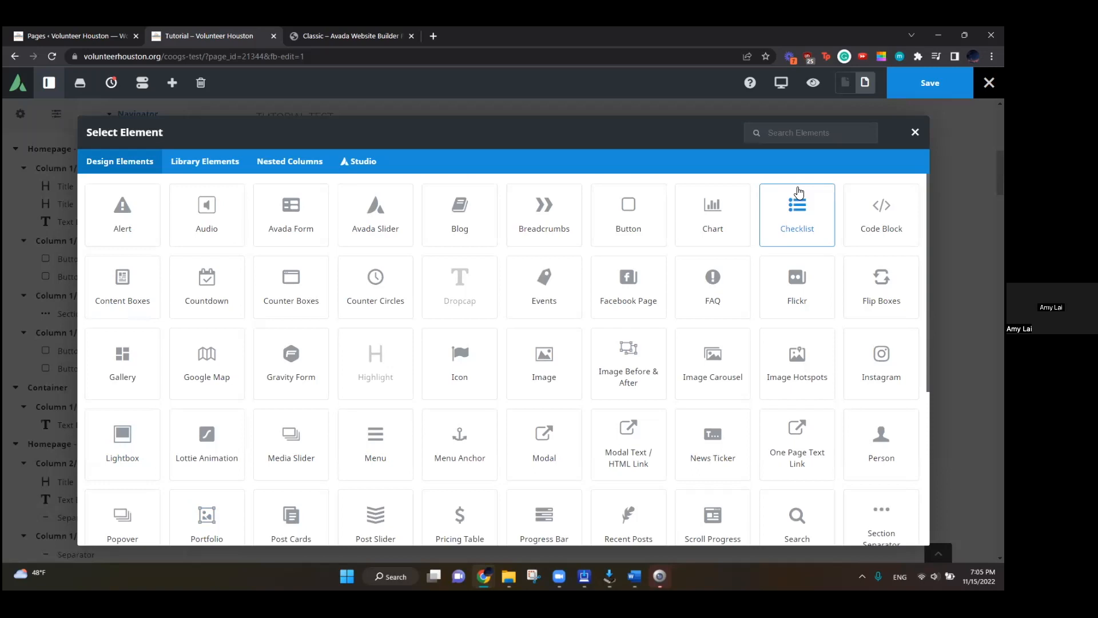
left_click(544, 363)
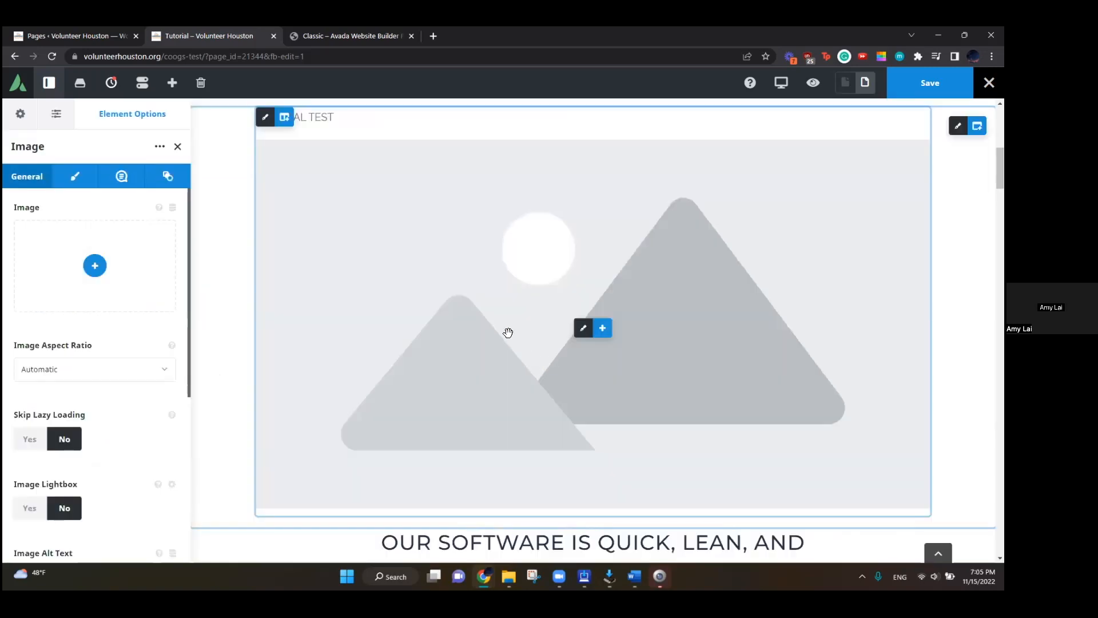
Step: Insert the KidsMeals2 photo from the media library into the Image element
left_click(95, 266)
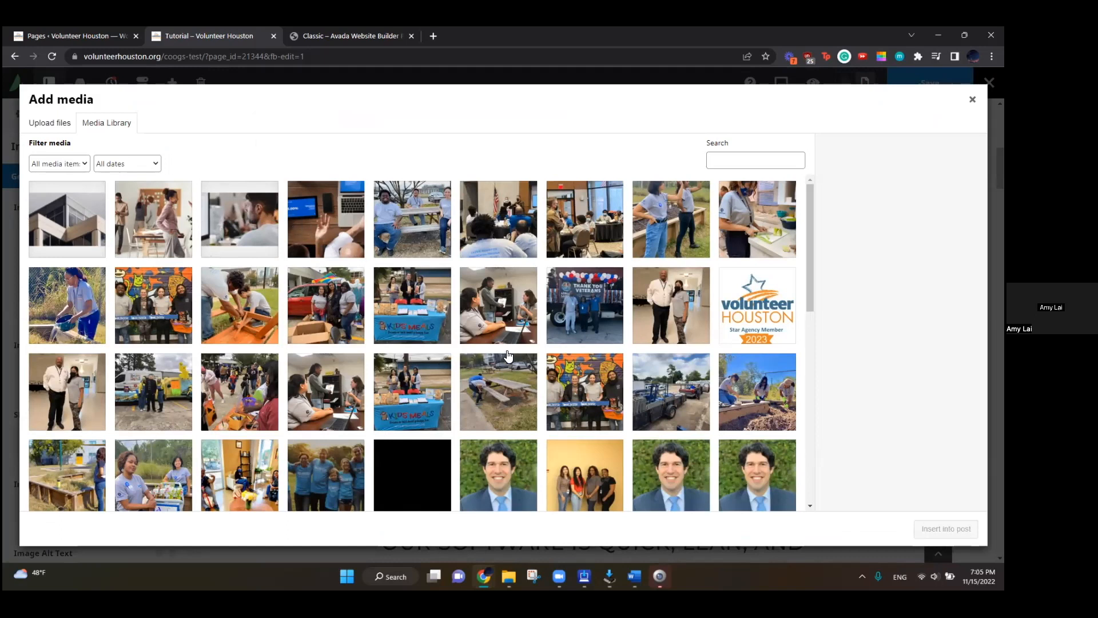
scroll(508, 356, "down", 2)
left_click(429, 270)
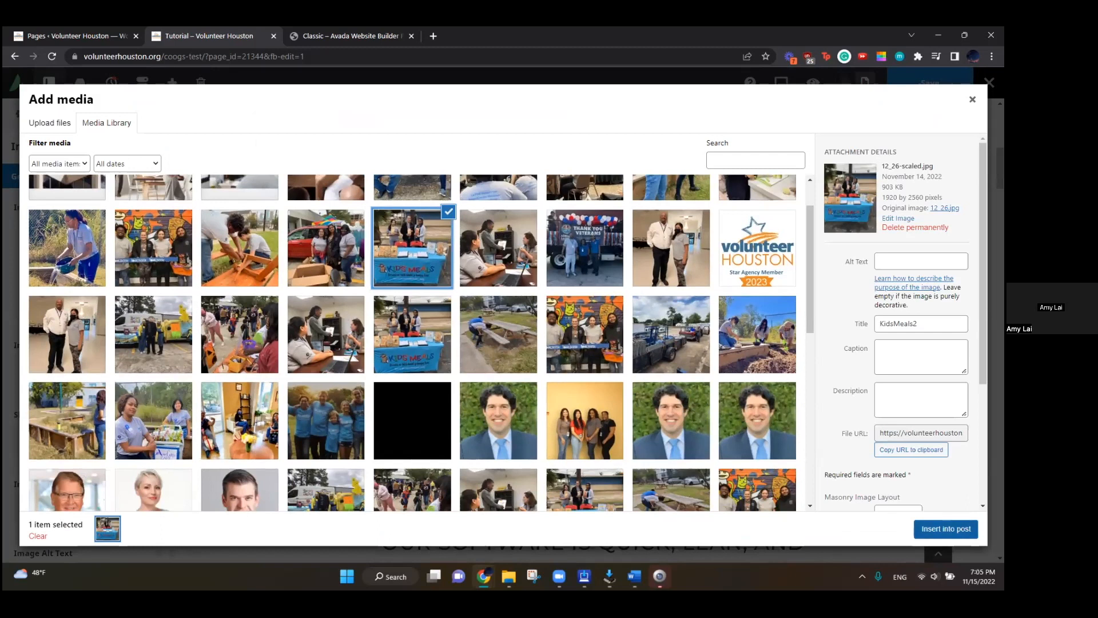
left_click(946, 529)
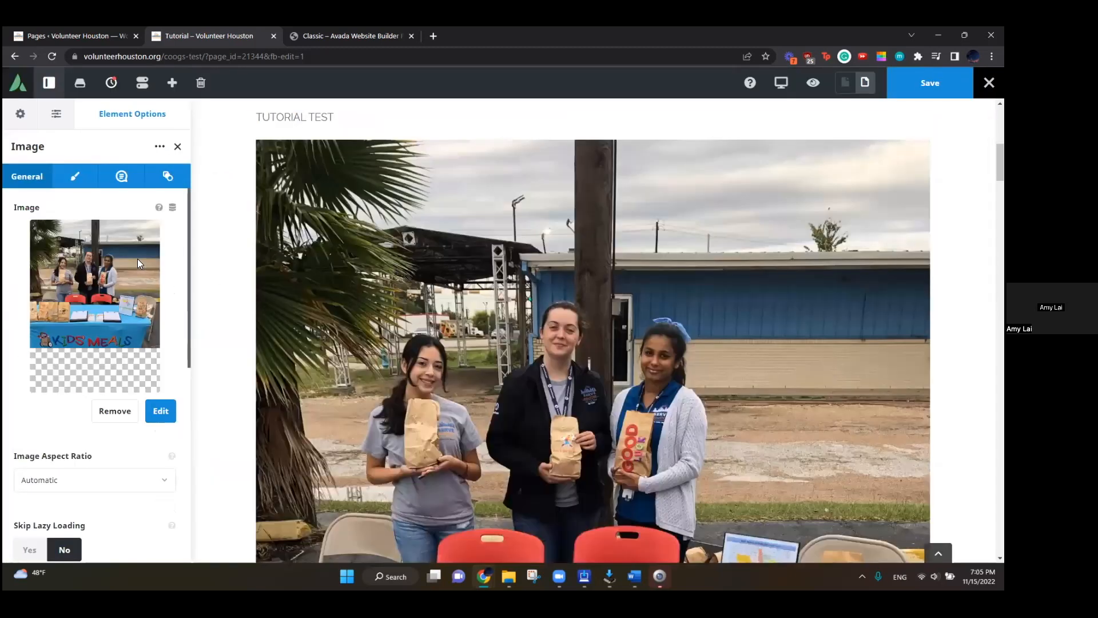
Step: Look through the Image element's general options, including alt text, link URL and visibility, and open its design options
scroll(106, 237, "down", 5)
scroll(106, 240, "down", 2)
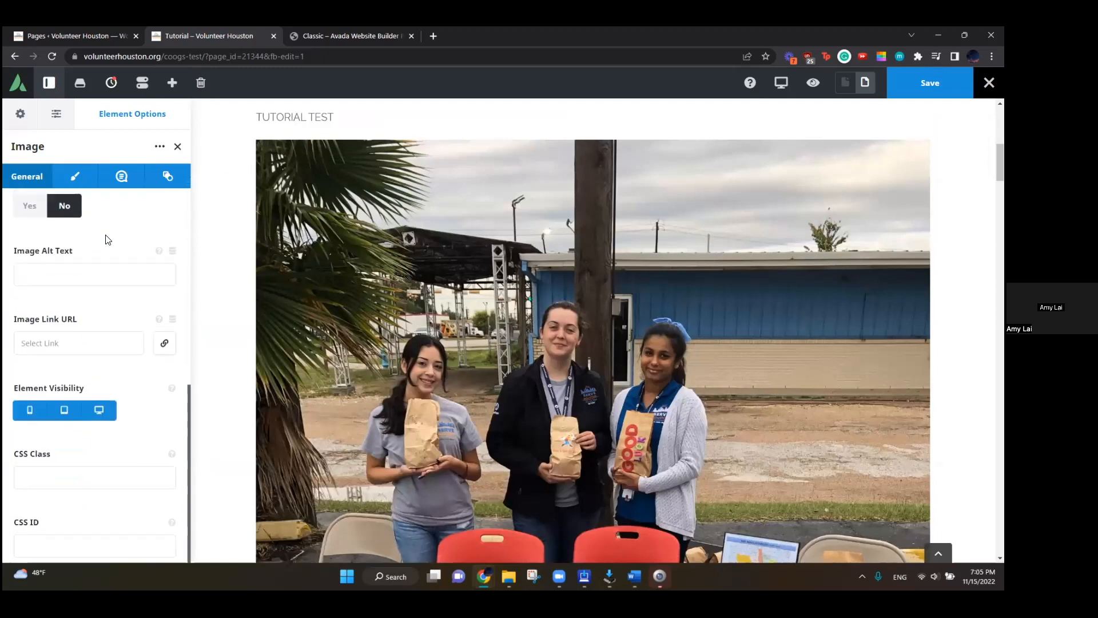
scroll(91, 404, "up", 7)
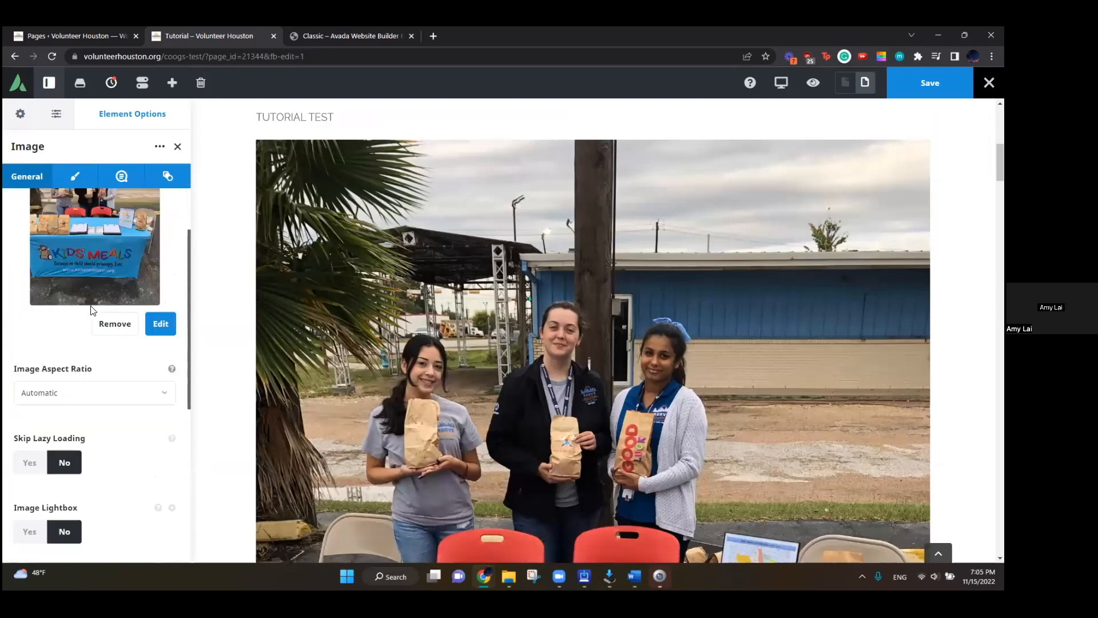
left_click(81, 178)
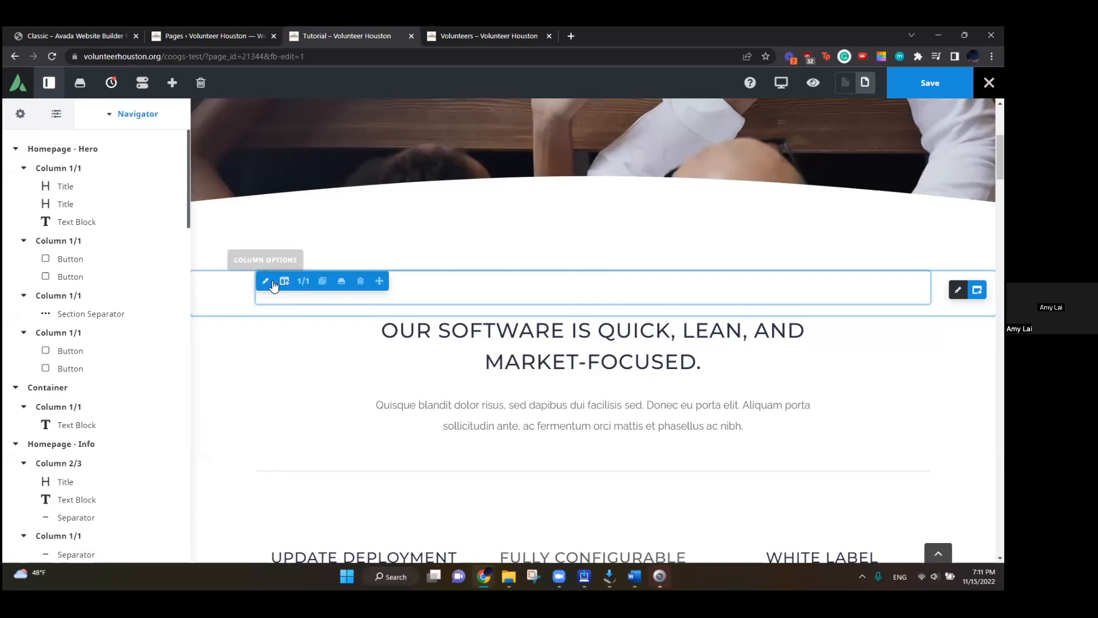
Step: Resize the new container's 1/1 column to 1/5 and add an empty 4/5 column beside it
left_click(303, 282)
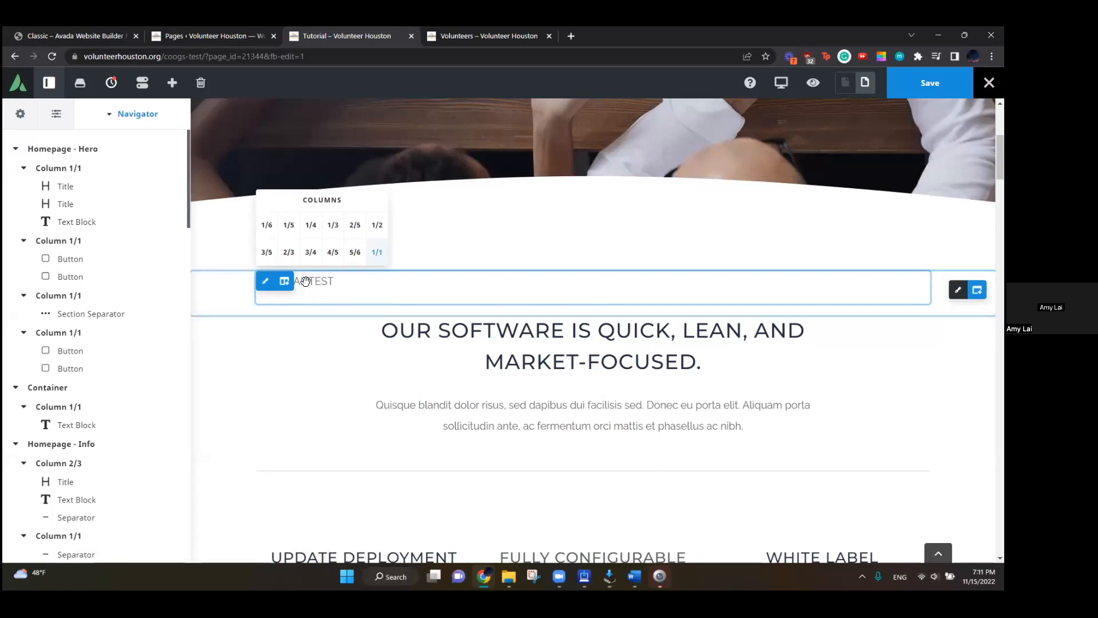
left_click(296, 226)
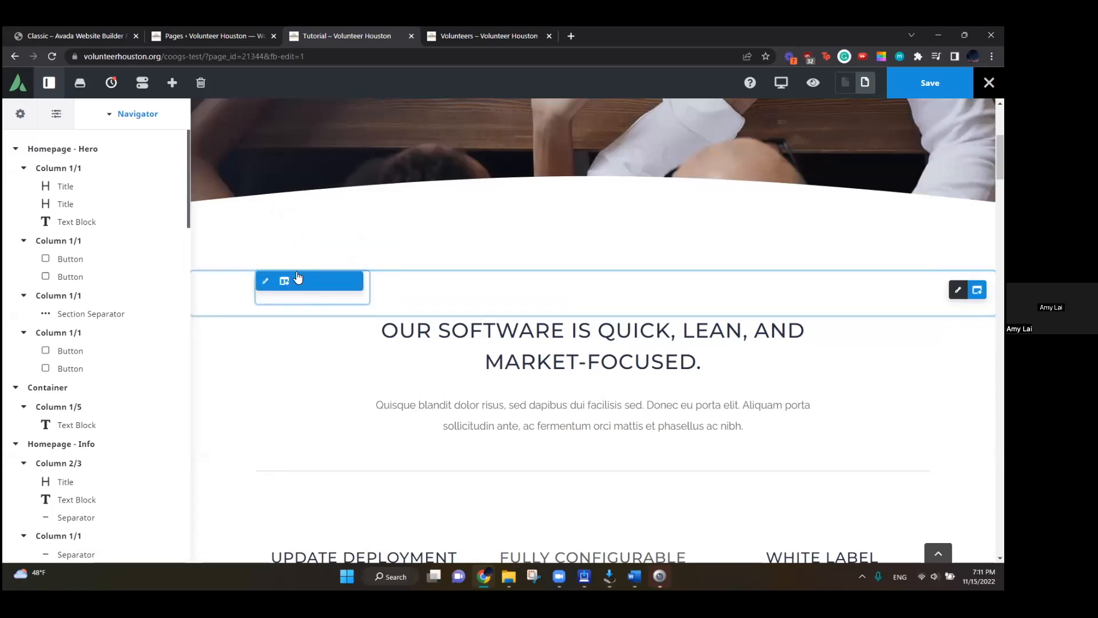
mouse_move(286, 289)
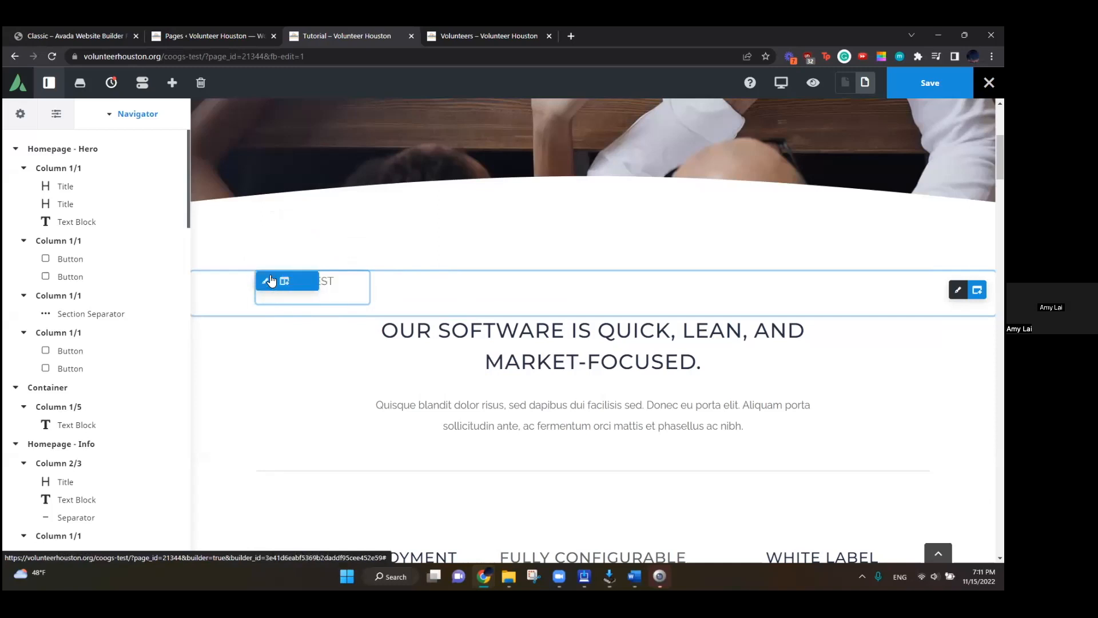
left_click(285, 281)
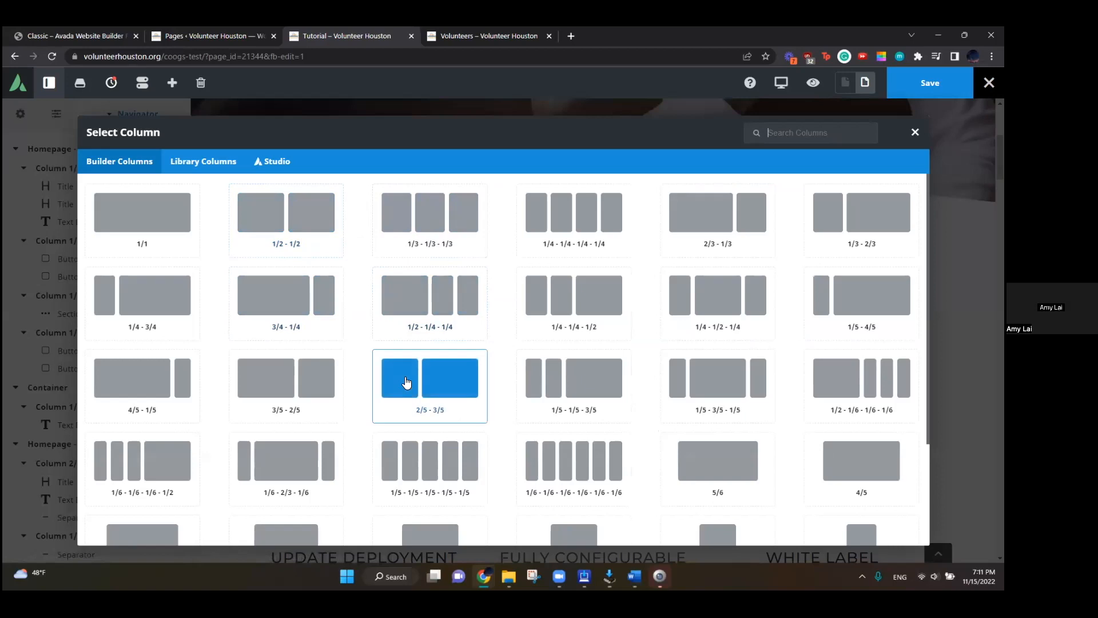
scroll(407, 382, "down", 2)
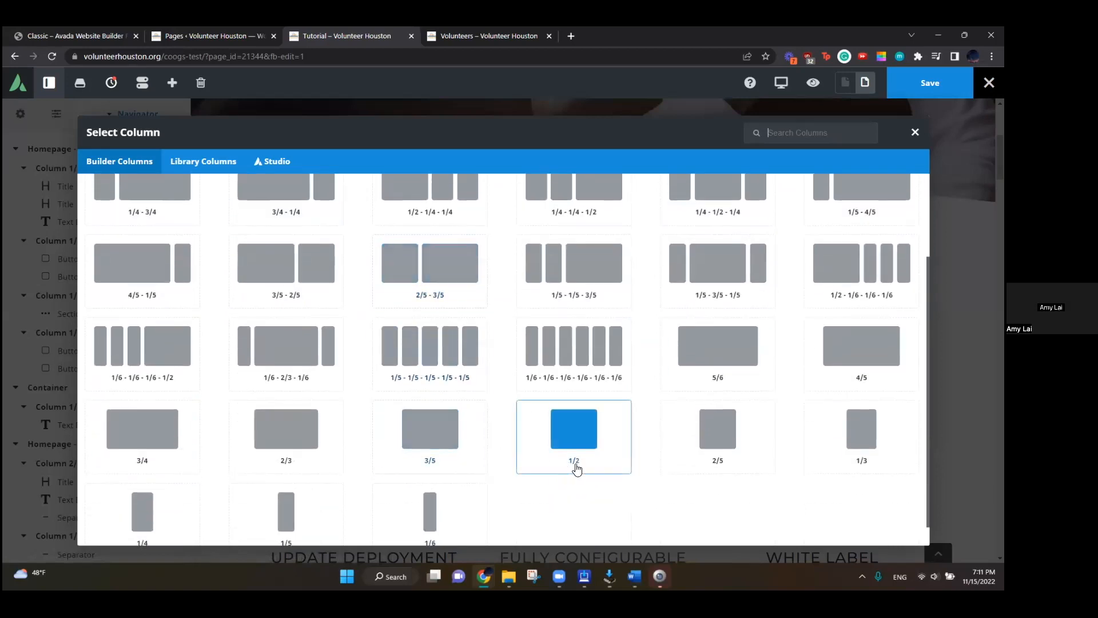
left_click(868, 349)
Step: Set the Kids Meals table photo from the media library as the 4/5 column's background image
scroll(686, 288, "down", 3)
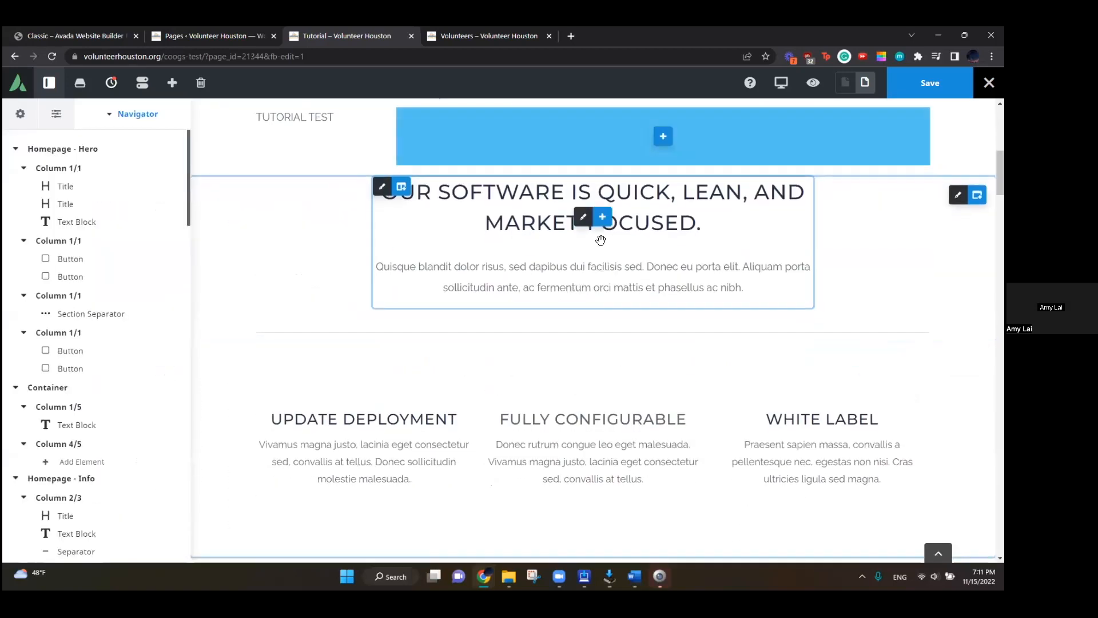
scroll(601, 240, "up", 3)
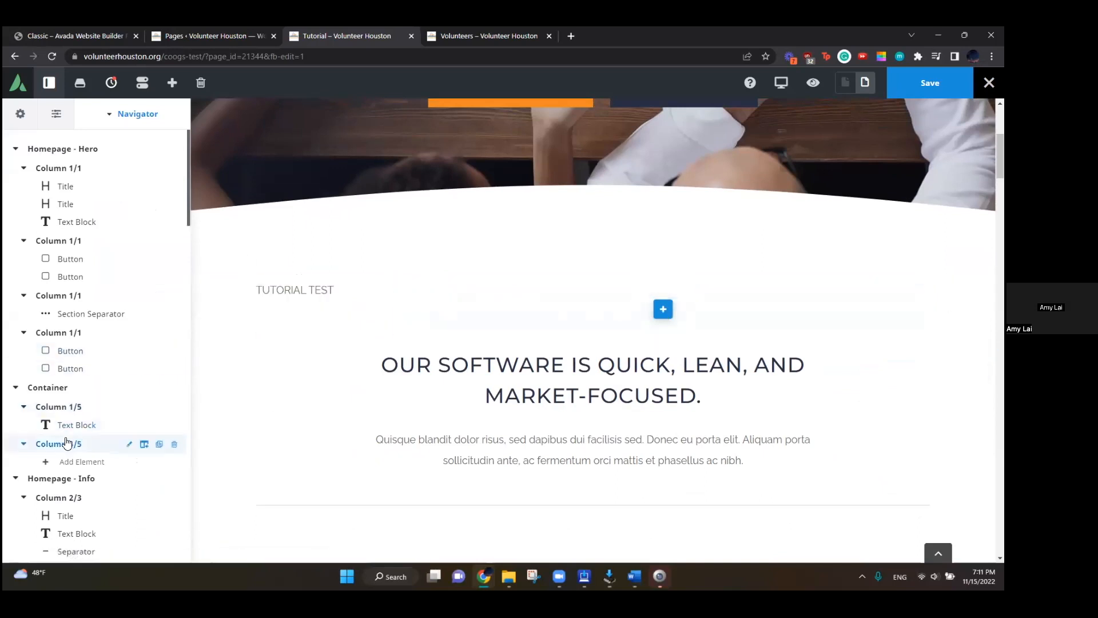
left_click(129, 443)
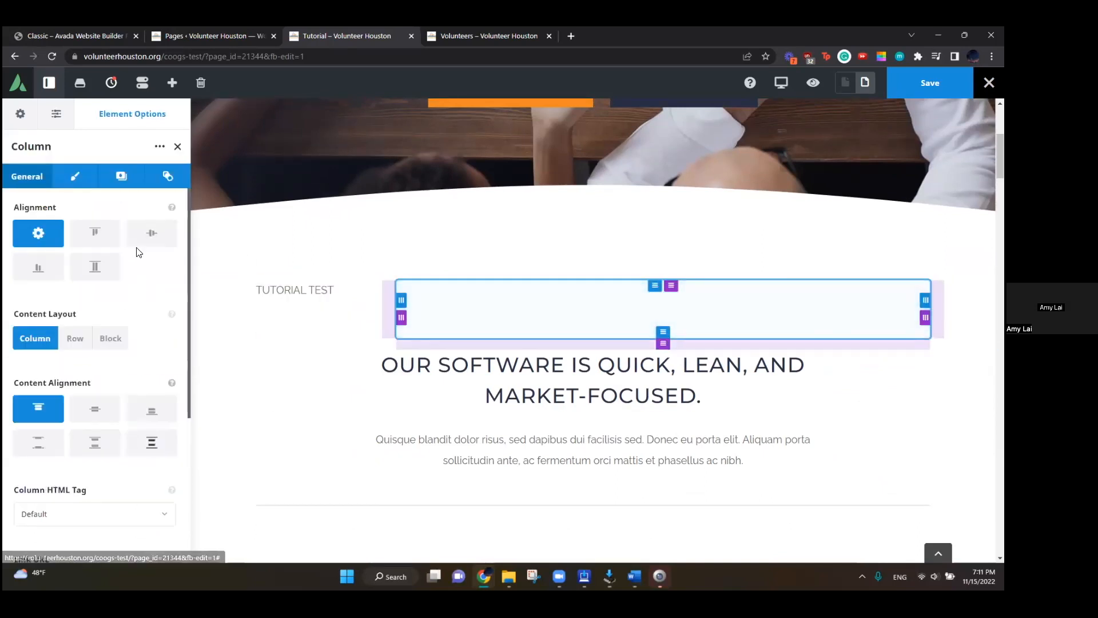
left_click(122, 177)
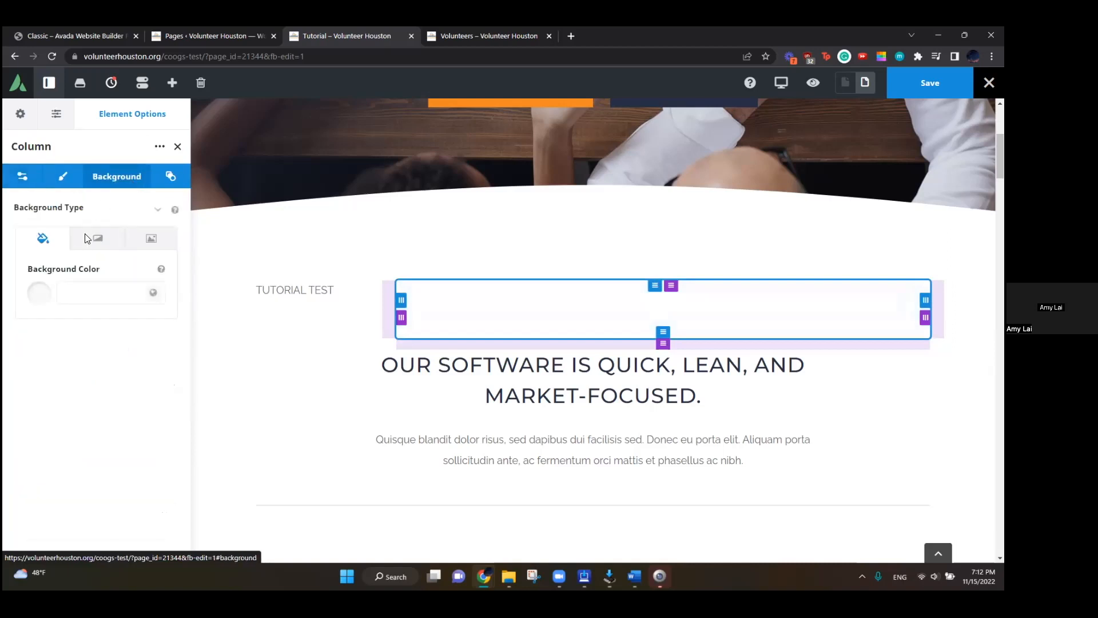
left_click(151, 238)
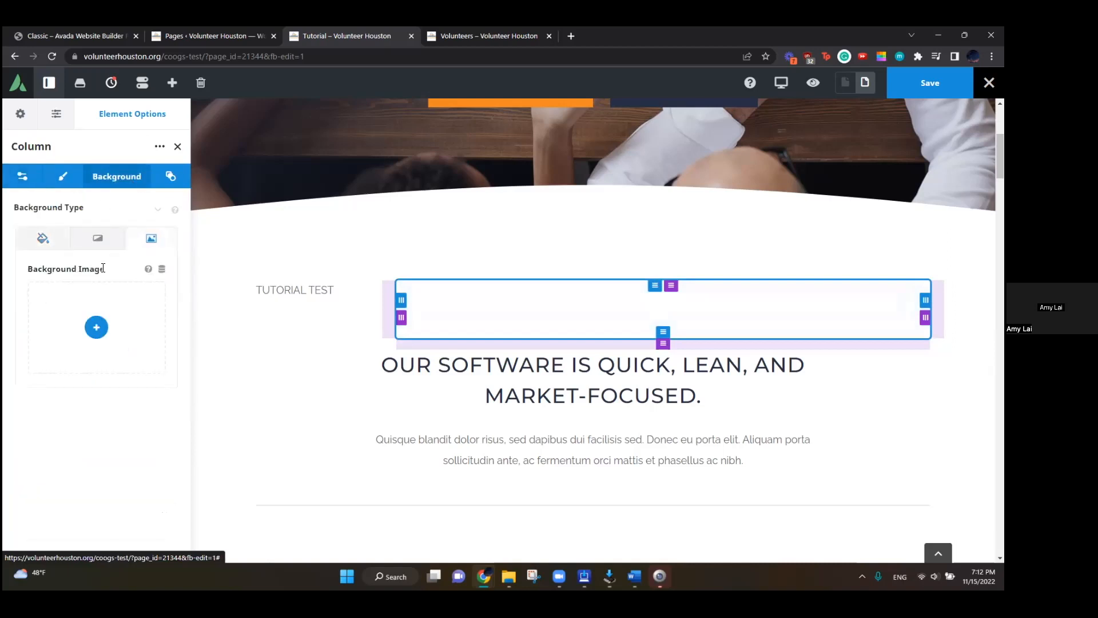
left_click(97, 328)
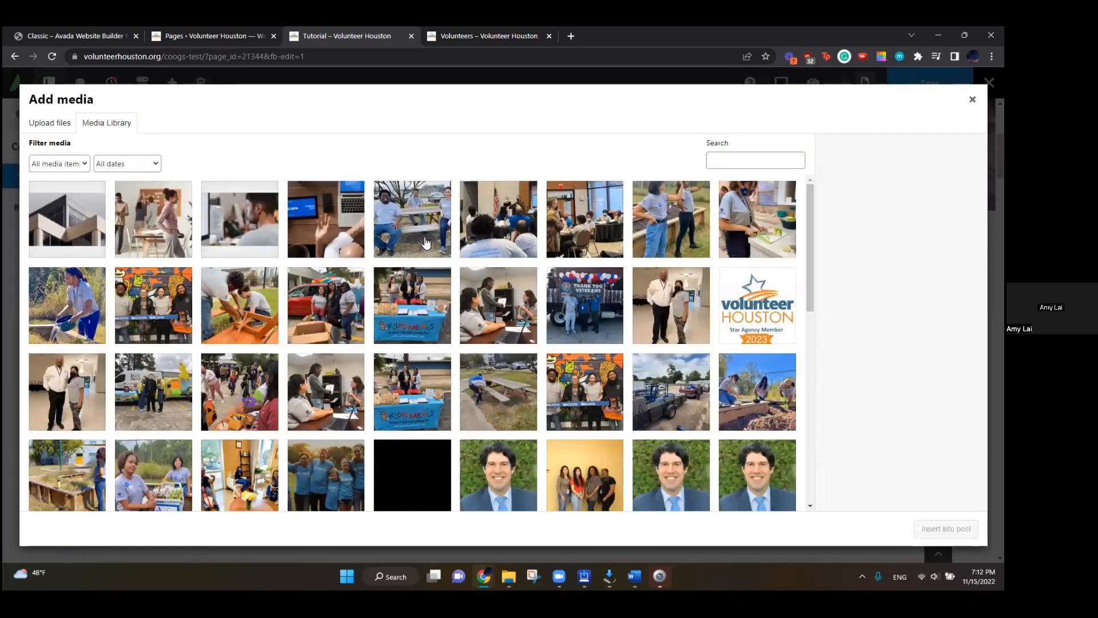
left_click(415, 286)
left_click(944, 528)
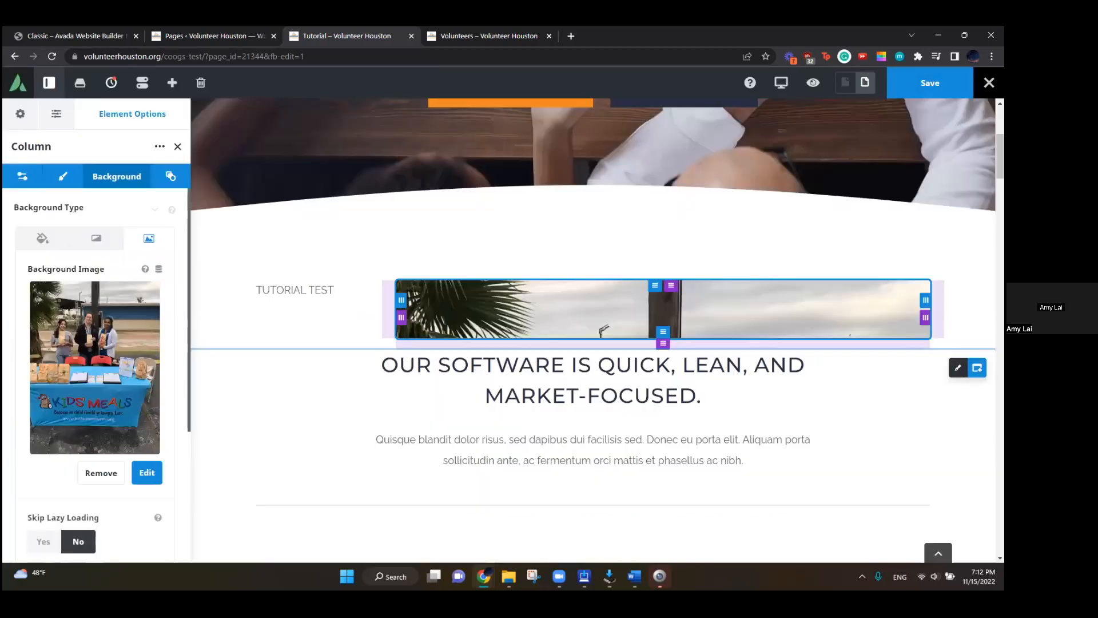
Step: Enlarge the 4/5 column's bottom padding to reveal the three people in the background photo, and slightly increase its left spacing
left_click_drag(663, 332, 676, 489)
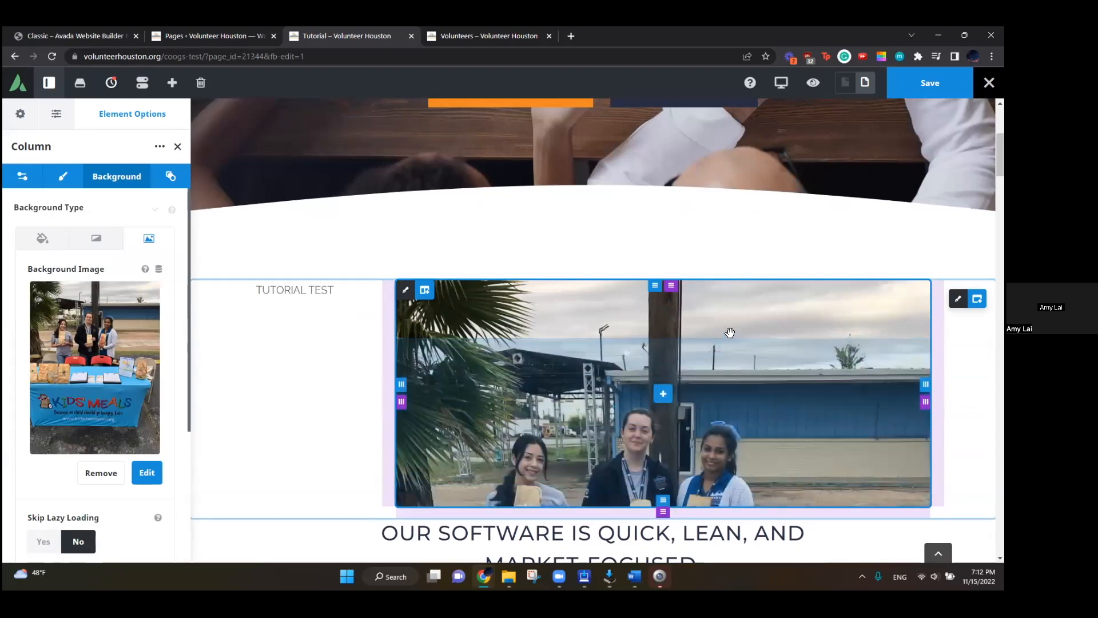
scroll(276, 460, "down", 2)
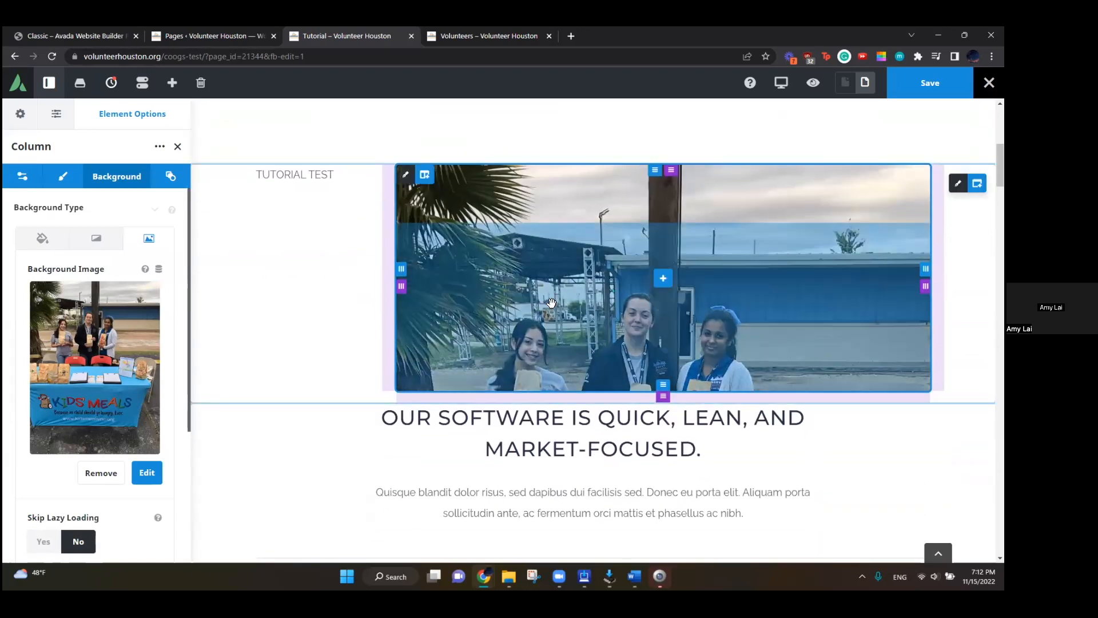
left_click_drag(395, 284, 404, 286)
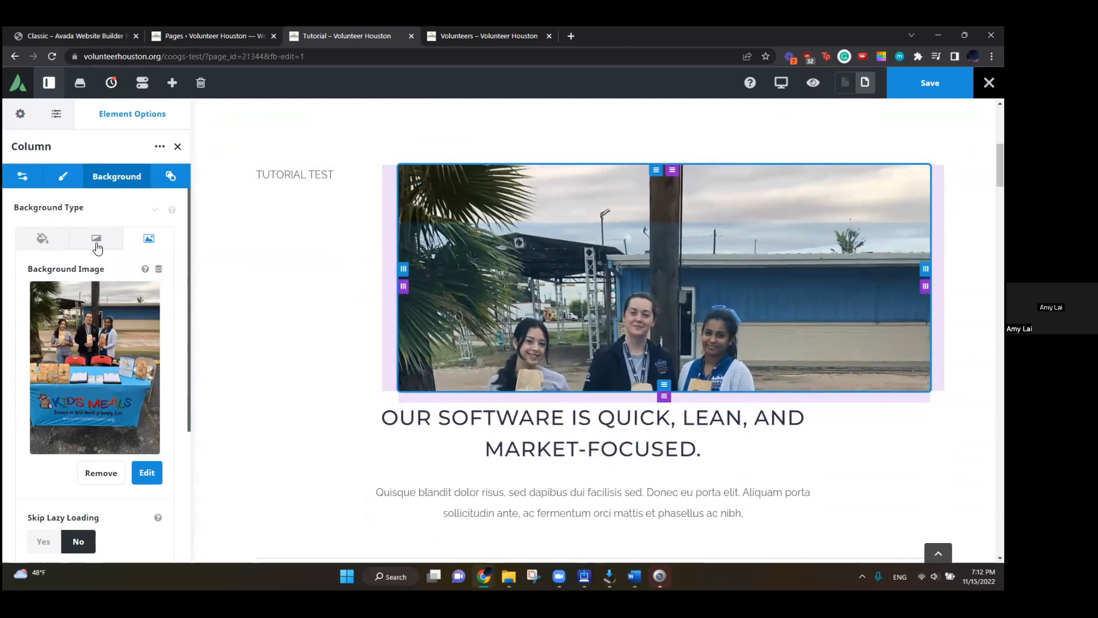
Step: Give the 4/5 column the global background color Color 5 and open its custom color picker at #3a6f8f
scroll(137, 339, "down", 4)
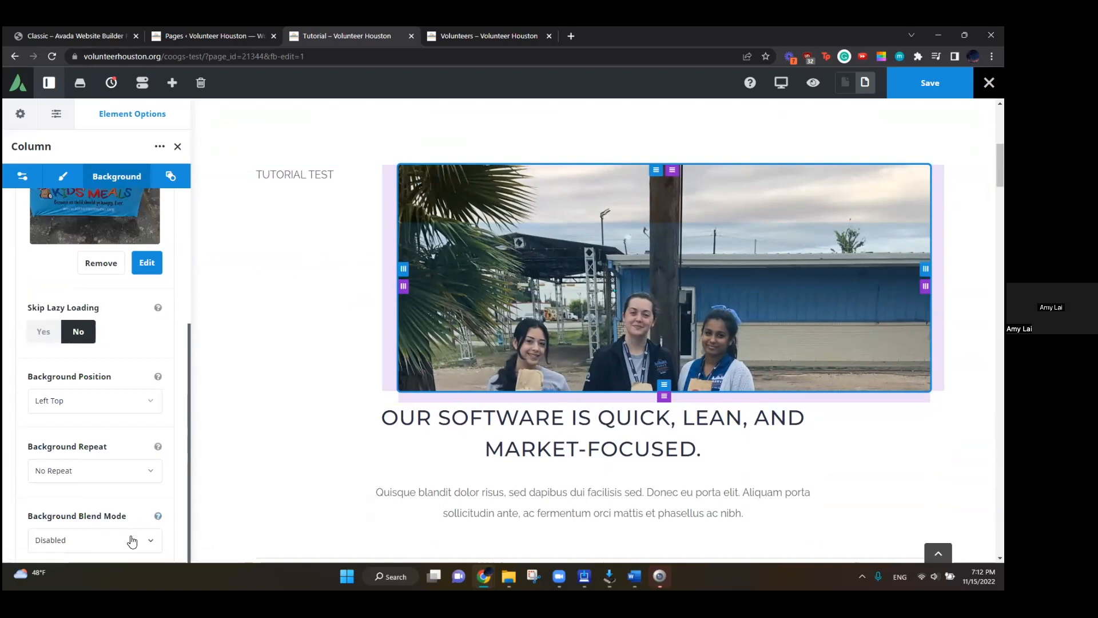
scroll(91, 448, "up", 4)
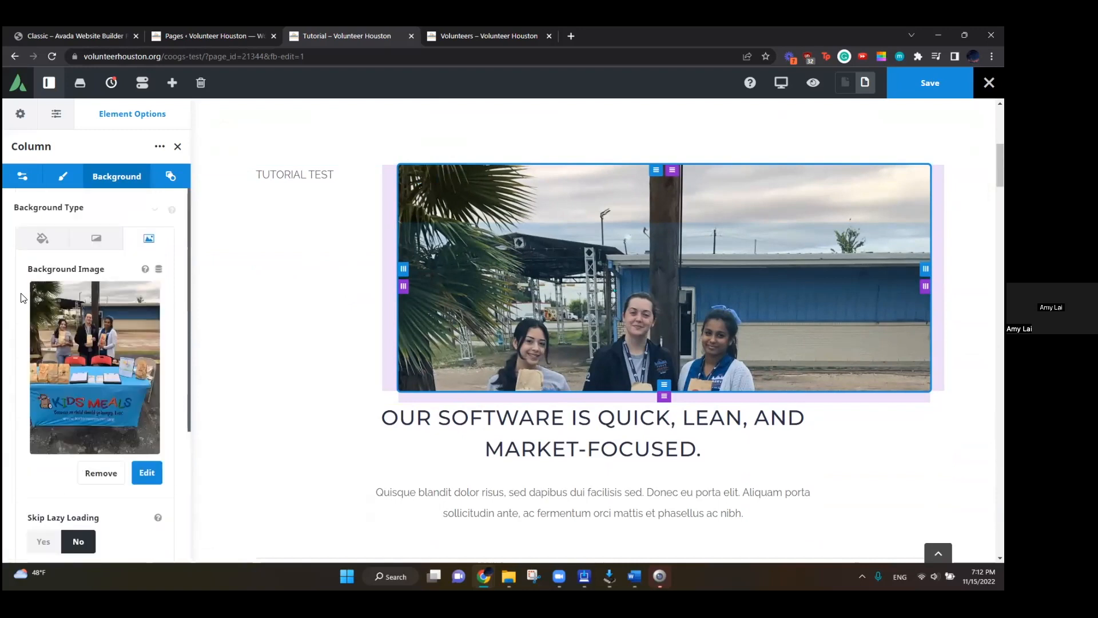
left_click(43, 238)
left_click(35, 298)
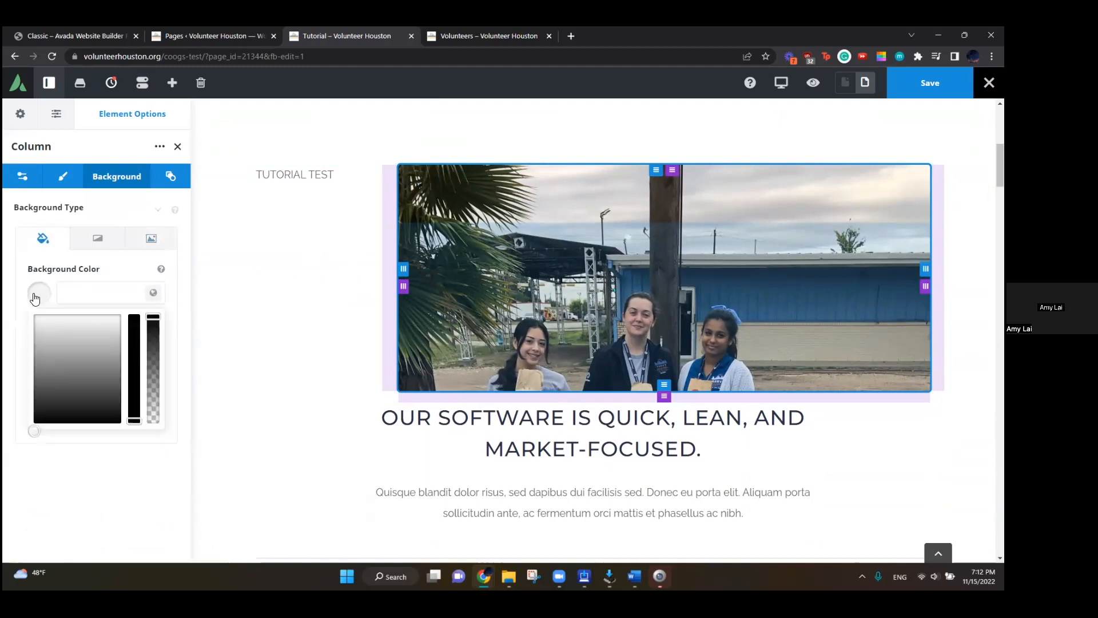
left_click(154, 293)
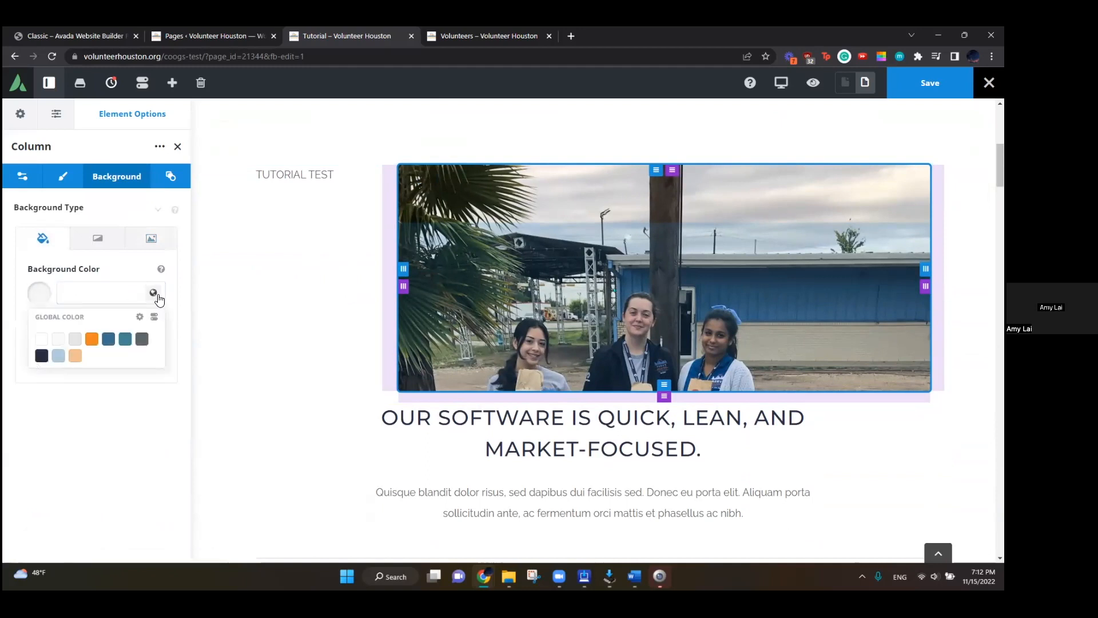
left_click(109, 341)
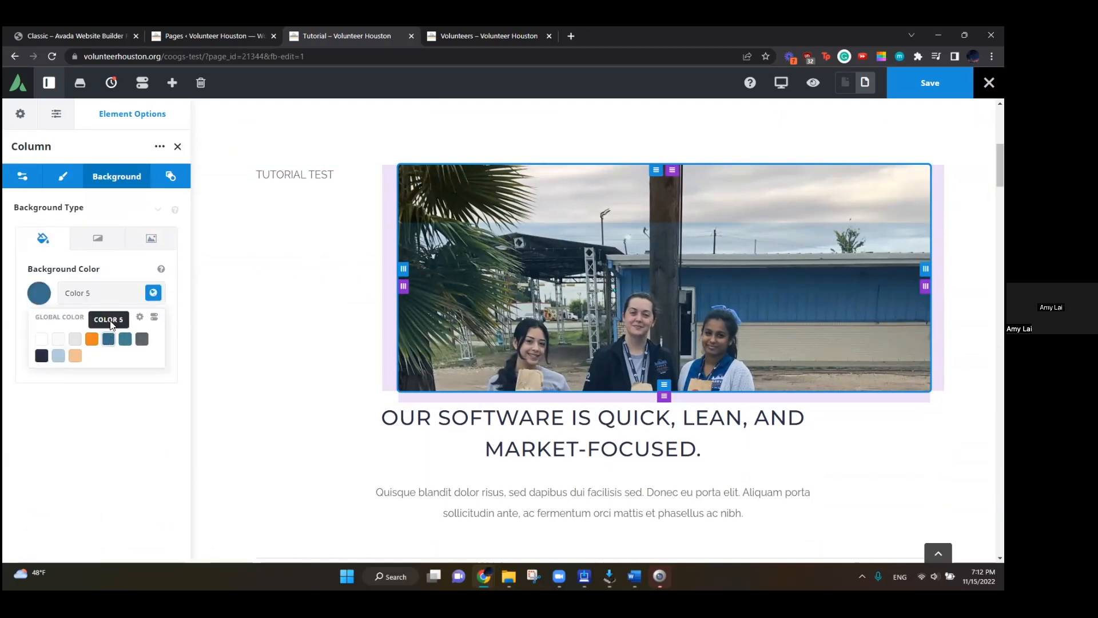
left_click(132, 430)
left_click(152, 294)
left_click(32, 298)
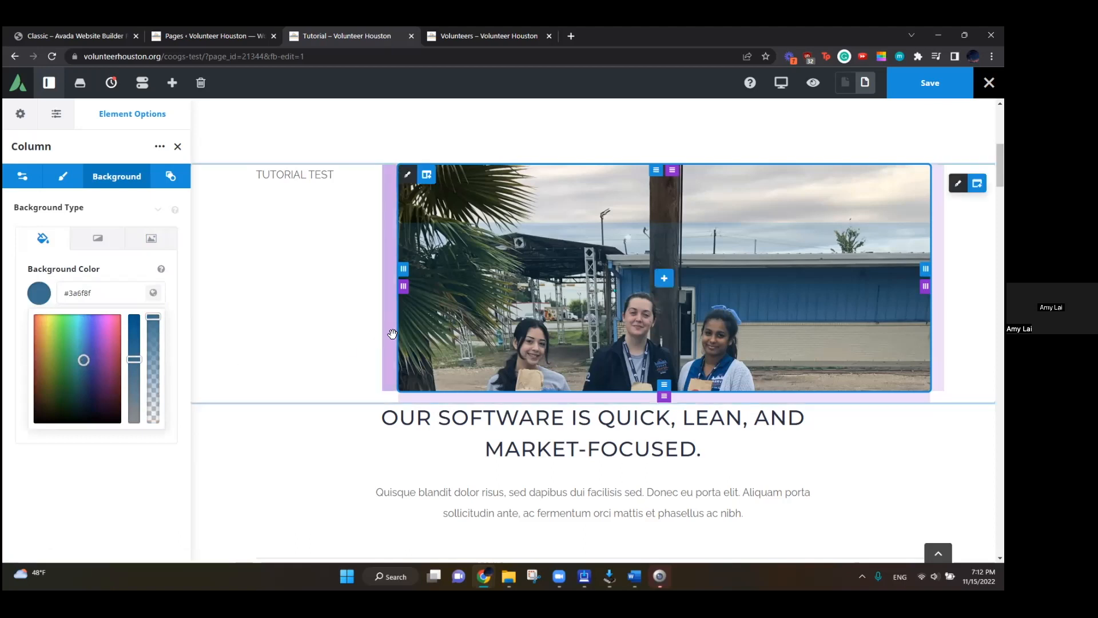
Step: Check the darkened photo banner on the Volunteers page for reference and return to the Tutorial page
left_click(454, 32)
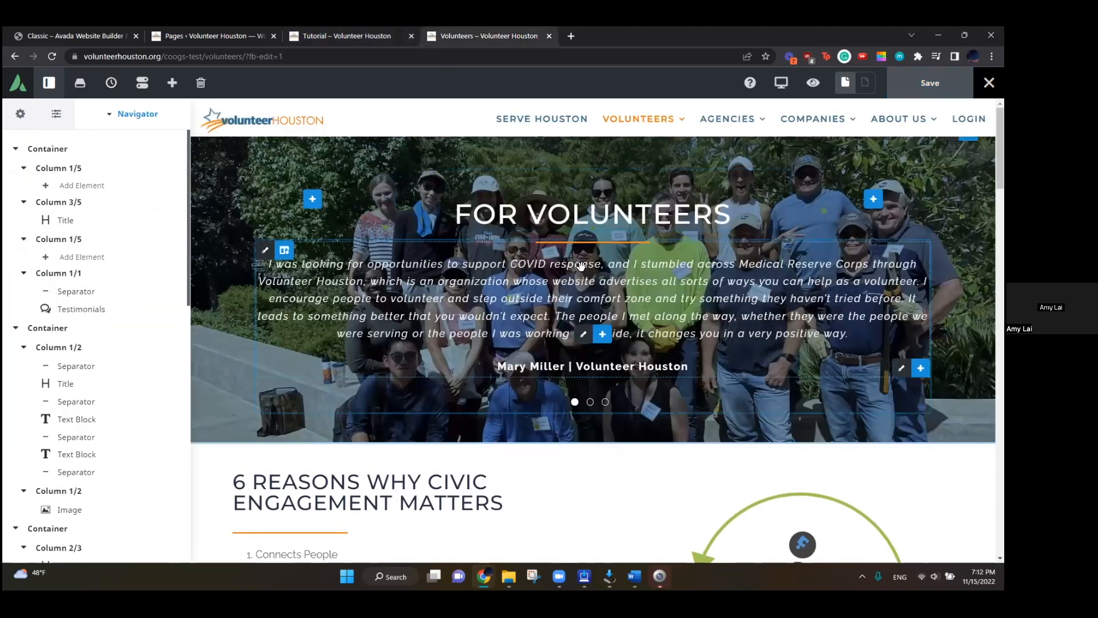
left_click(333, 32)
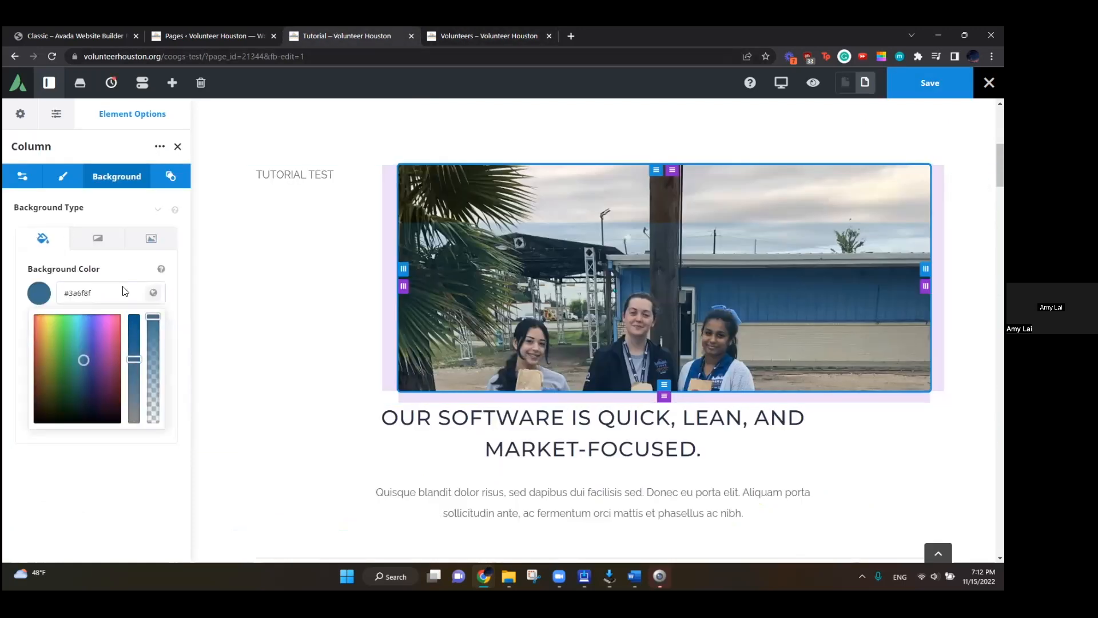
left_click(465, 28)
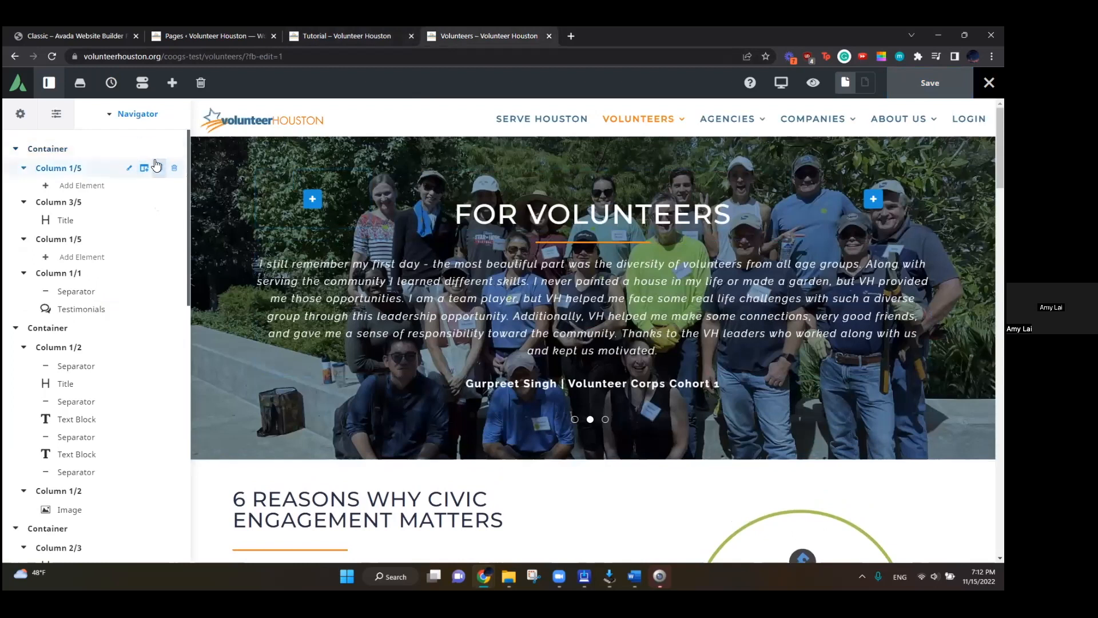
left_click(343, 36)
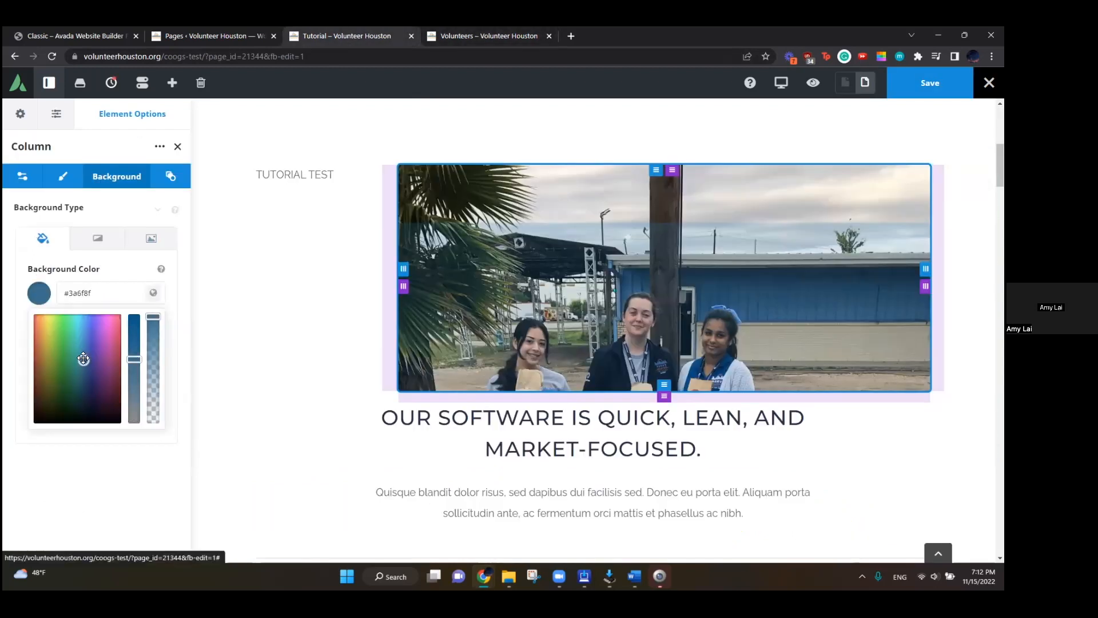
Step: Darken the 4/5 column's background color to #0a1e2b and lower its opacity
key("Down")
key("Down")
key("Down")
key("Down")
key("Down")
key("Down")
key("Down")
key("Down")
key("Down")
key("Down")
key("Down")
key("Down")
key("Down")
key("Down")
key("Down")
key("Down")
key("Down")
key("Down")
key("Down")
key("Down")
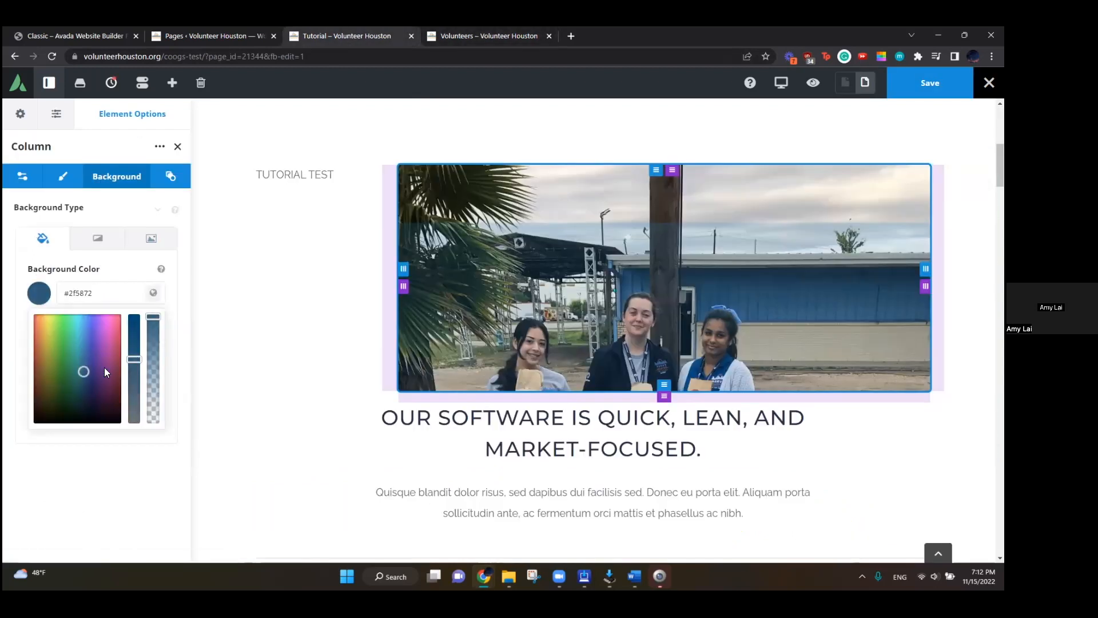
key("Down")
key("Down")
key("Down")
key("Down")
key("Down")
key("Down")
key("Down")
key("Down")
key("Down")
key("Down")
key("Down")
key("Down")
key("Down")
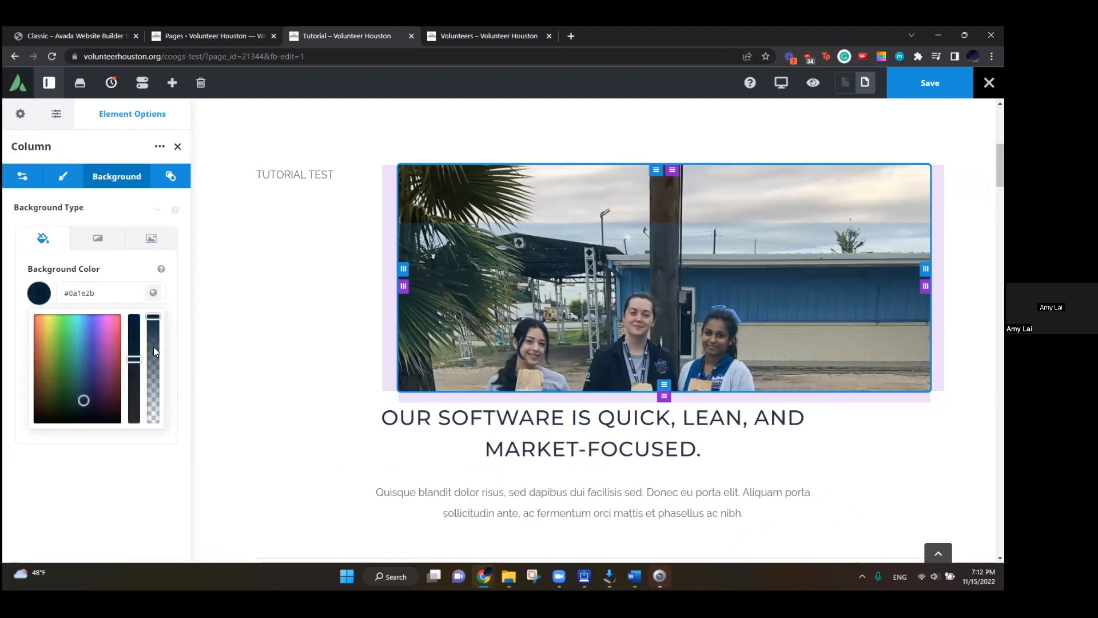
left_click_drag(158, 315, 156, 377)
Step: Review the column's gradient options and set the background image's blend mode to Overlay
left_click(111, 240)
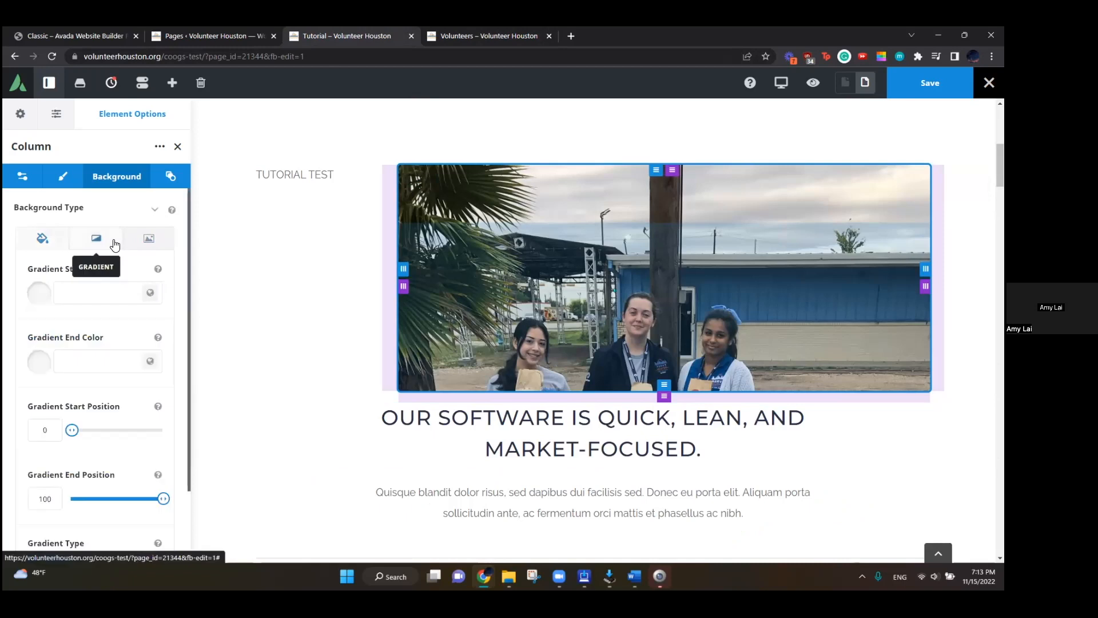
scroll(116, 324, "down", 3)
scroll(116, 324, "up", 3)
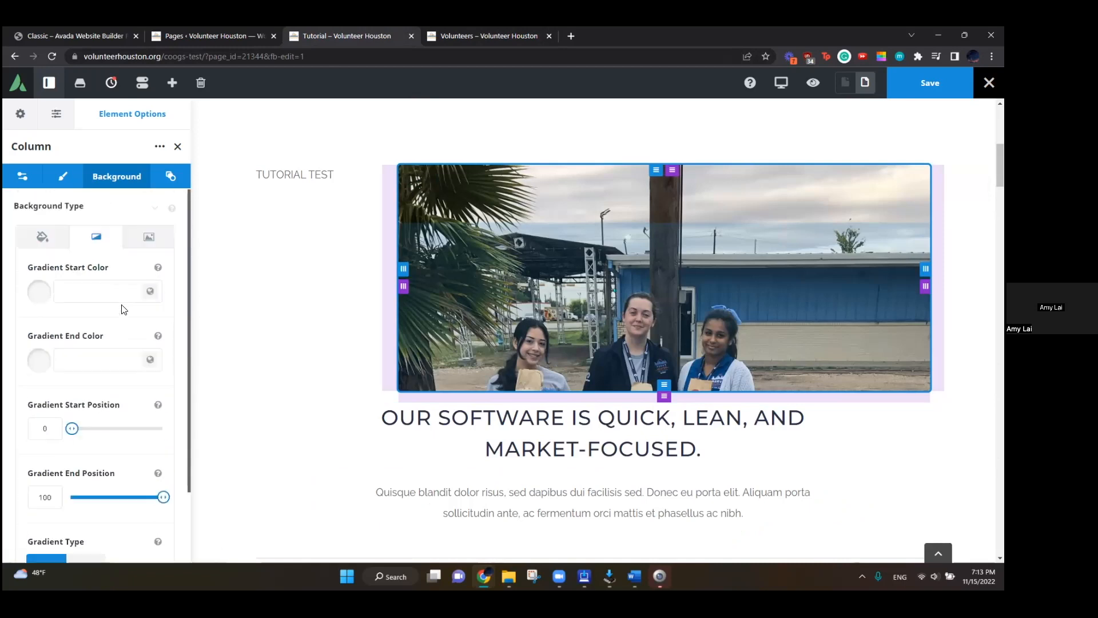
left_click(150, 243)
scroll(100, 346, "down", 3)
scroll(101, 348, "down", 1)
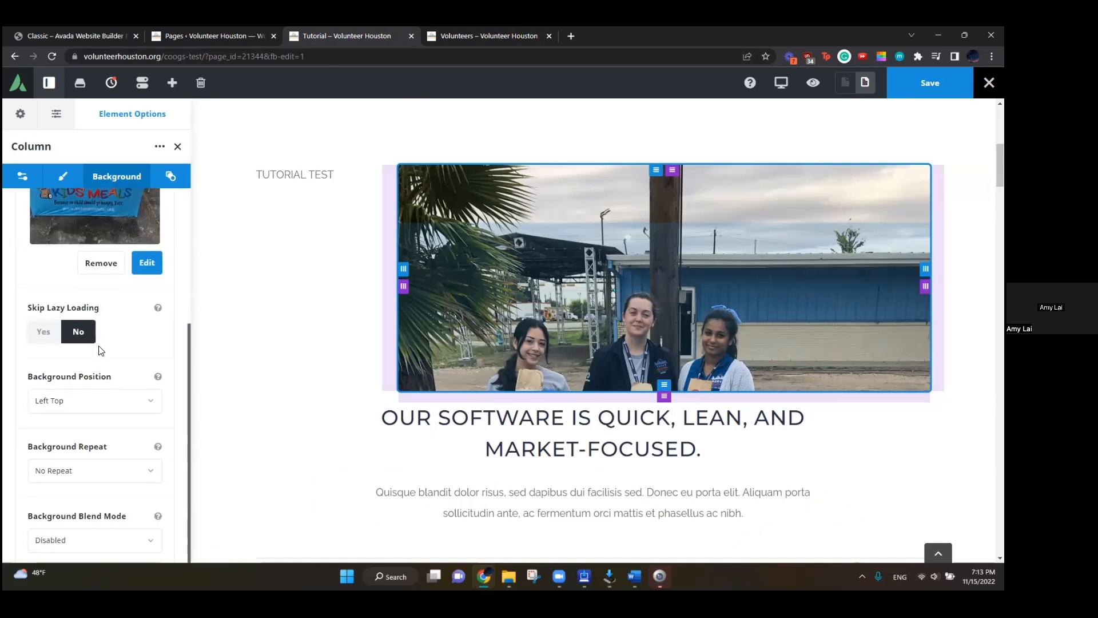
left_click(126, 537)
scroll(101, 458, "down", 3)
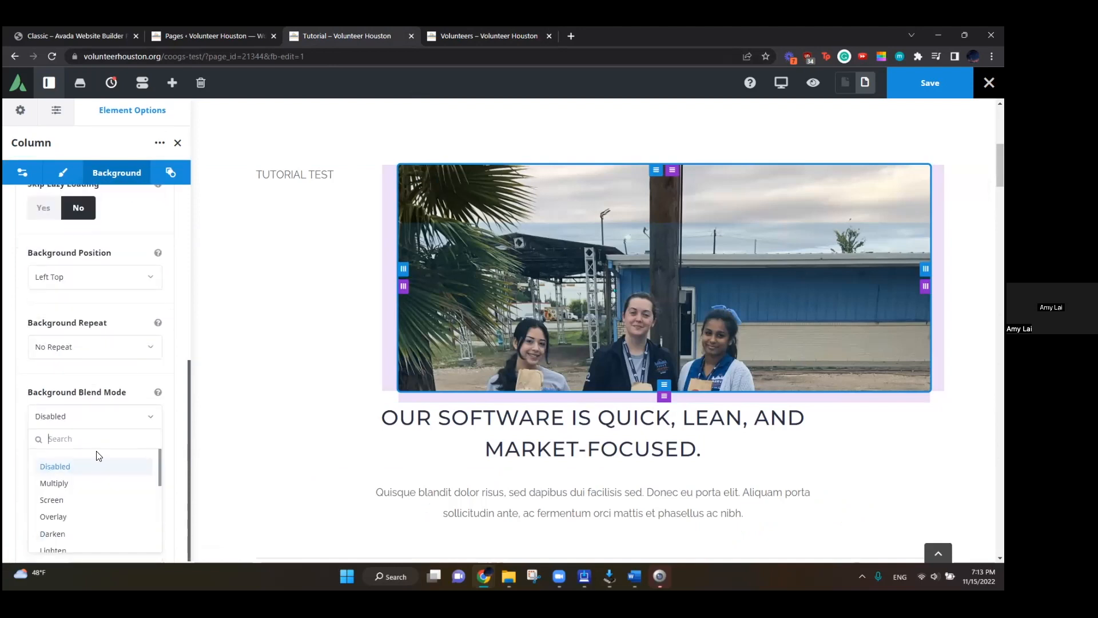
left_click(57, 459)
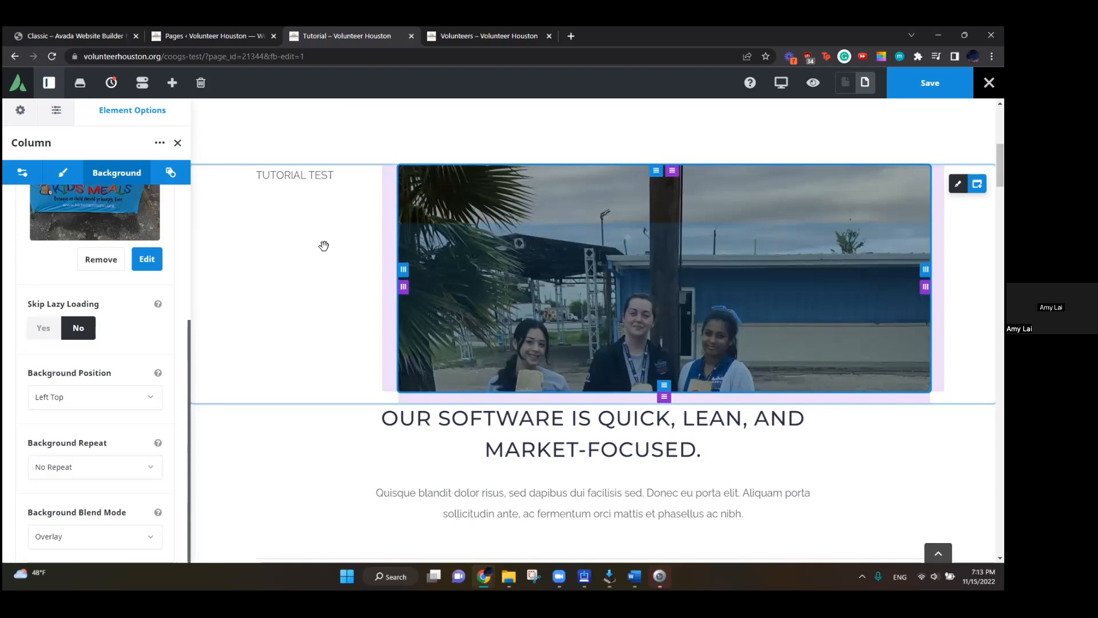
Step: Search the design elements for text and add a Text Block to the 4/5 column with the photo background
scroll(341, 380, "up", 2)
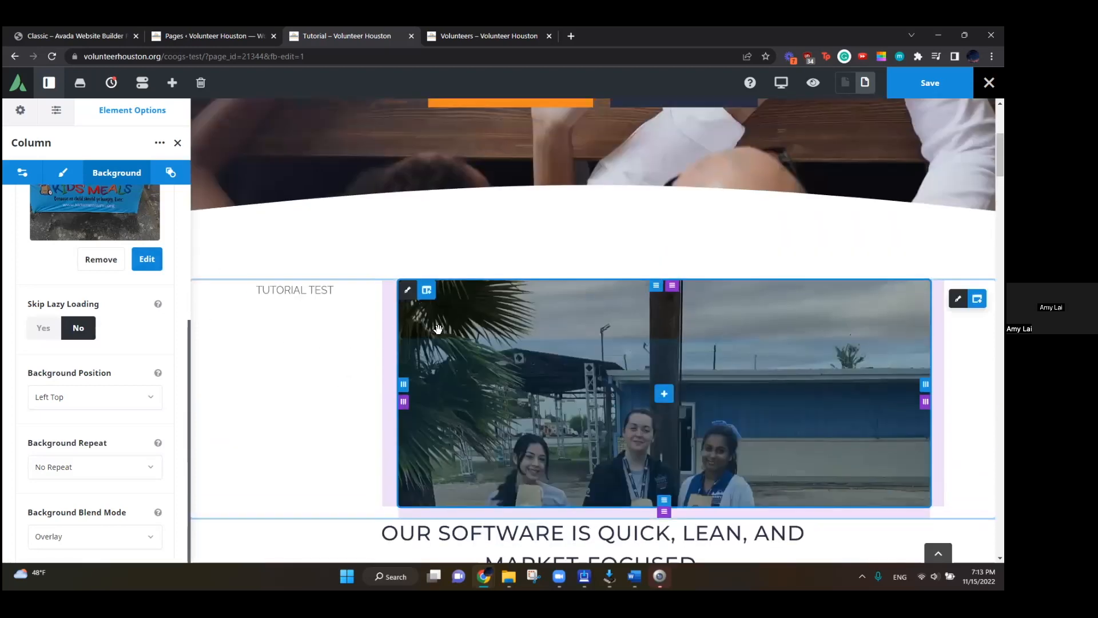
scroll(81, 205, "up", 4)
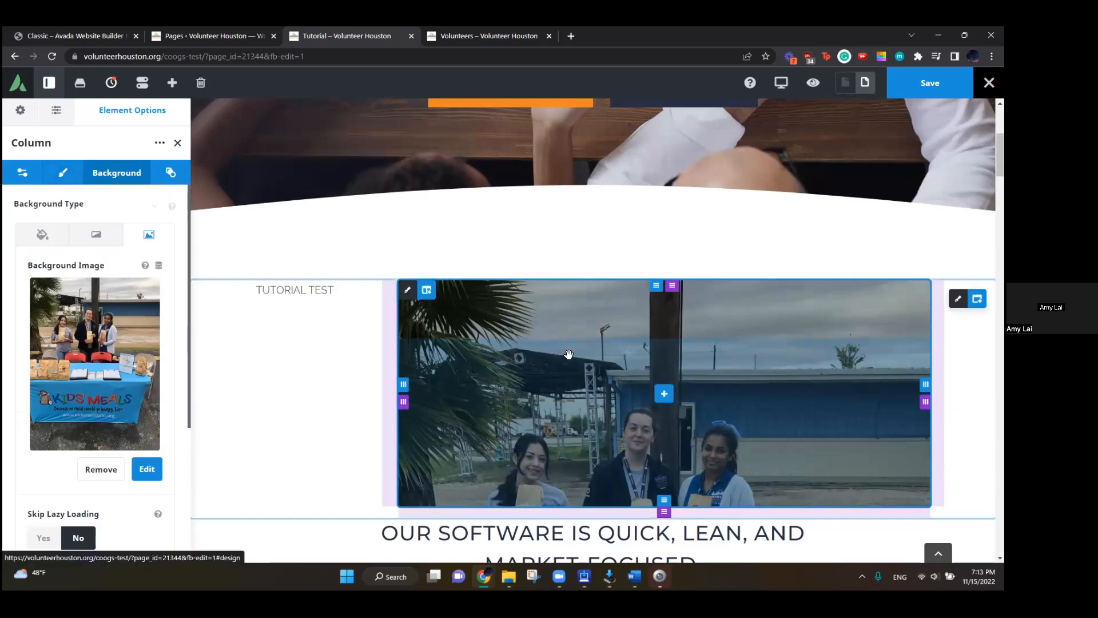
left_click(664, 395)
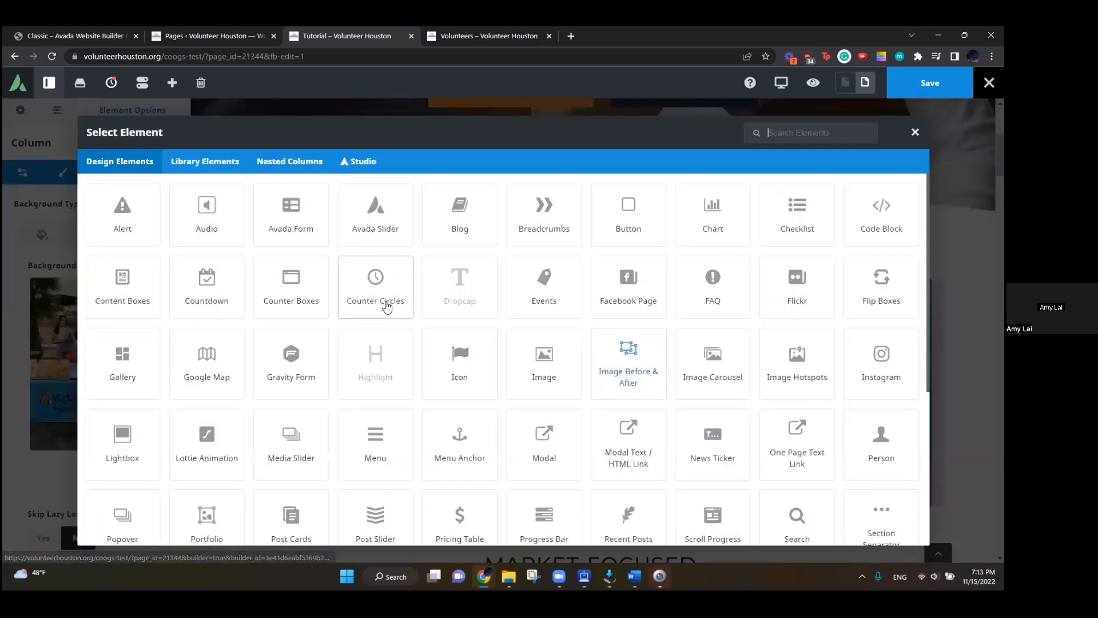
type("text")
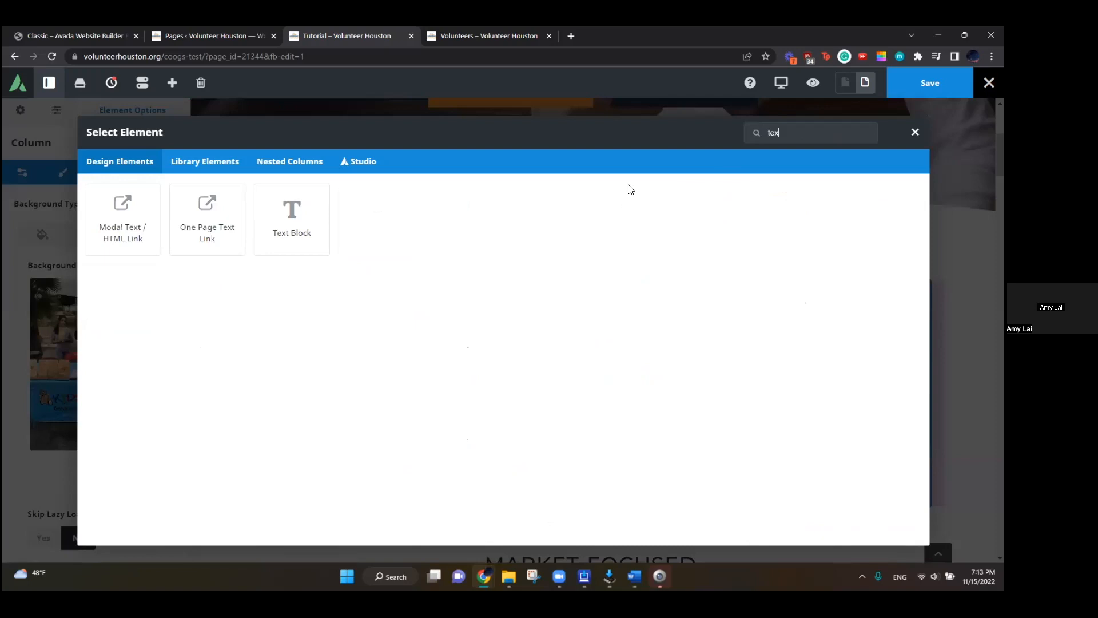
left_click(310, 234)
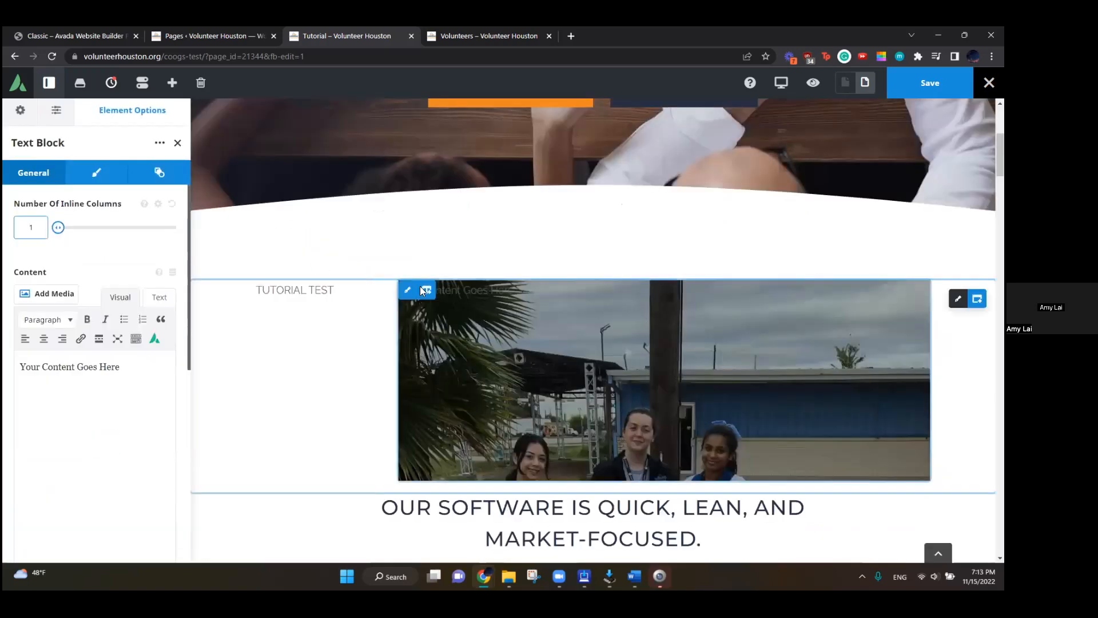
Step: Replace the new text block's placeholder content with "words that would go here"
left_click(13, 381)
type("h")
key("BackSpace")
type("words that would go here")
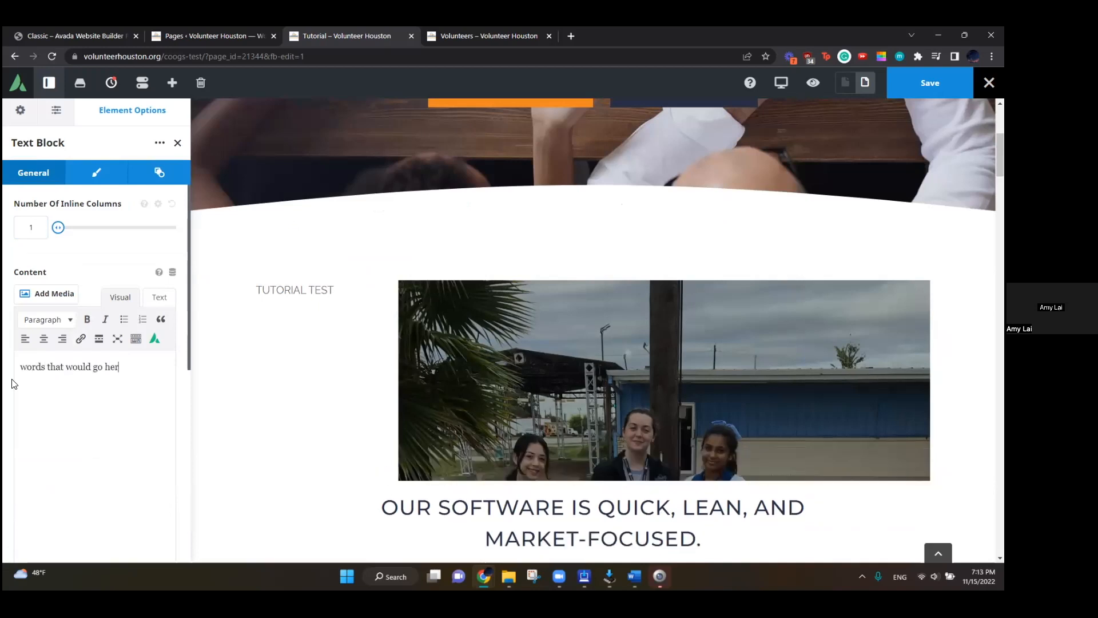
Step: Set the font color of the text block over the photo to white, #ffffff
left_click(105, 174)
left_click(517, 293)
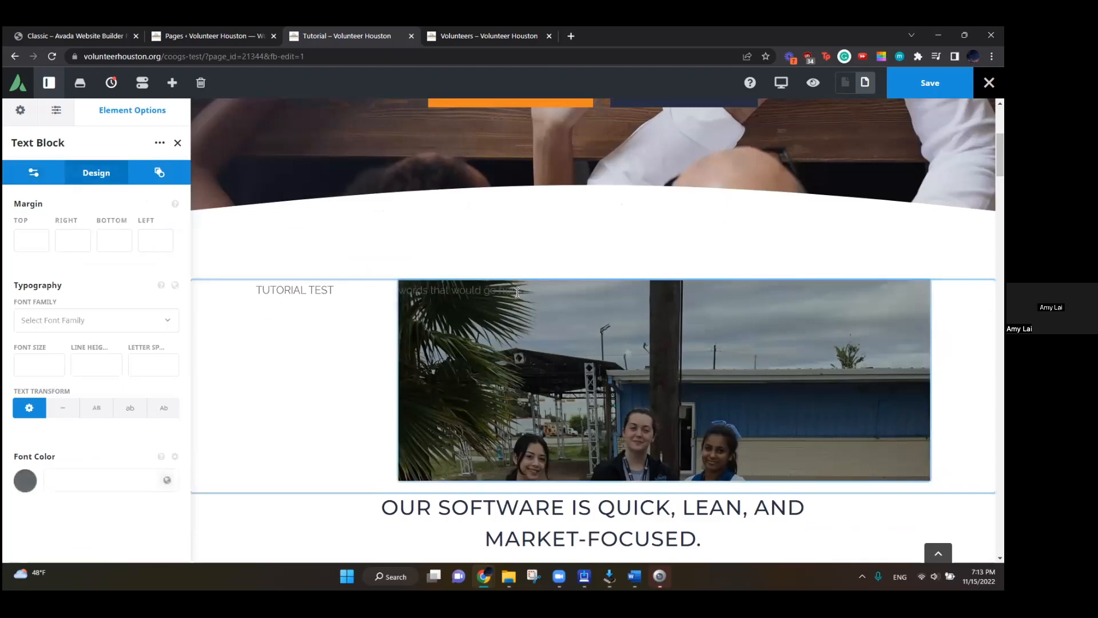
triple_click(482, 298)
left_click(25, 483)
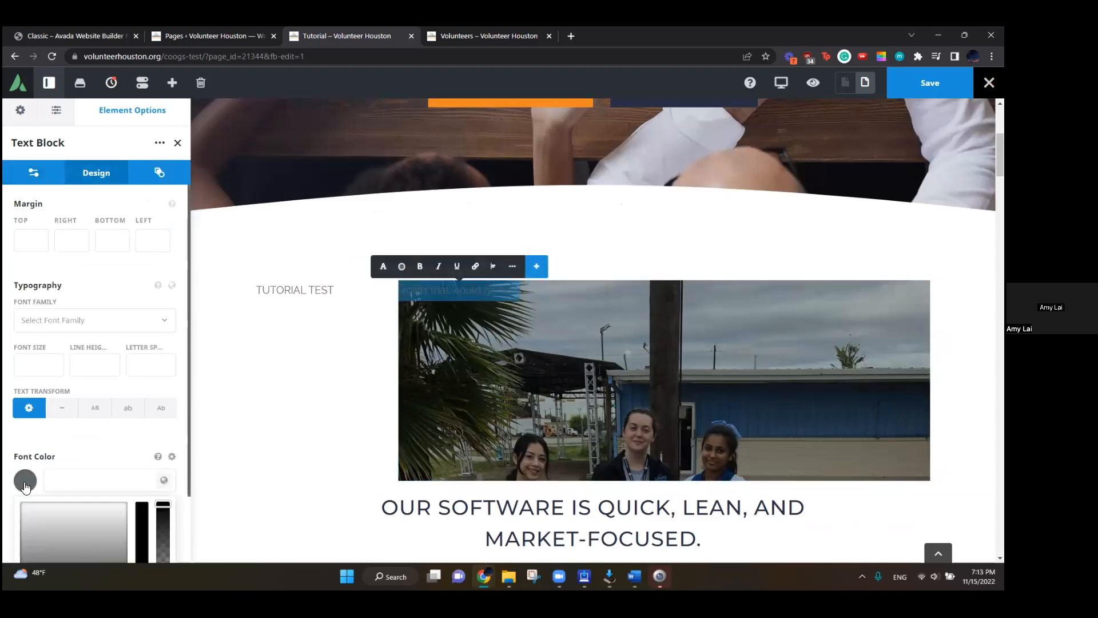
left_click(24, 504)
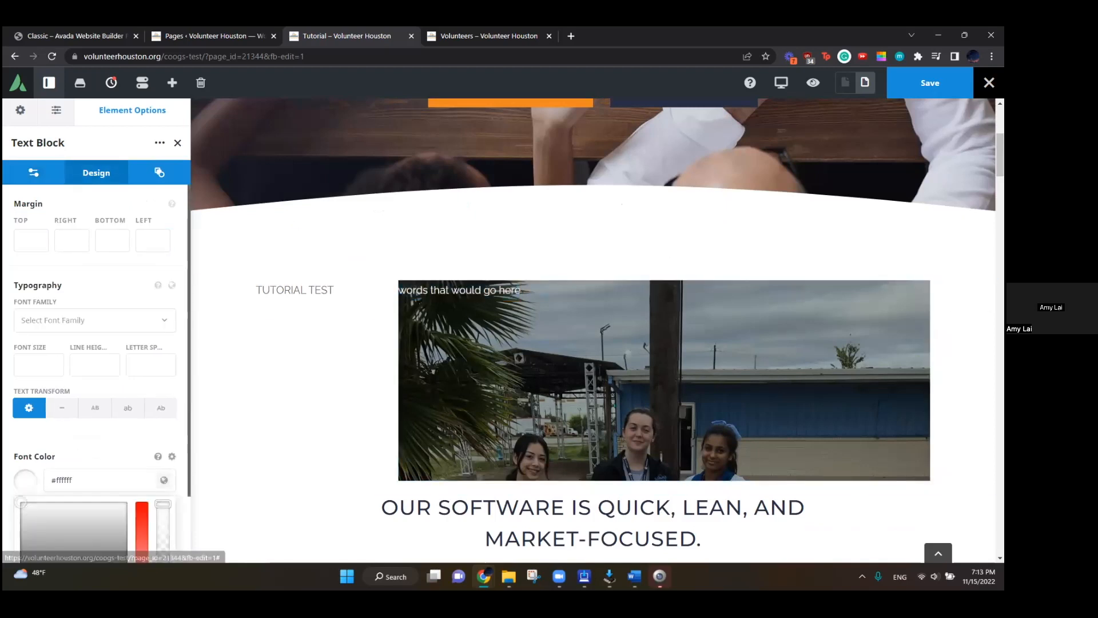
left_click(31, 468)
left_click(34, 172)
left_click(97, 176)
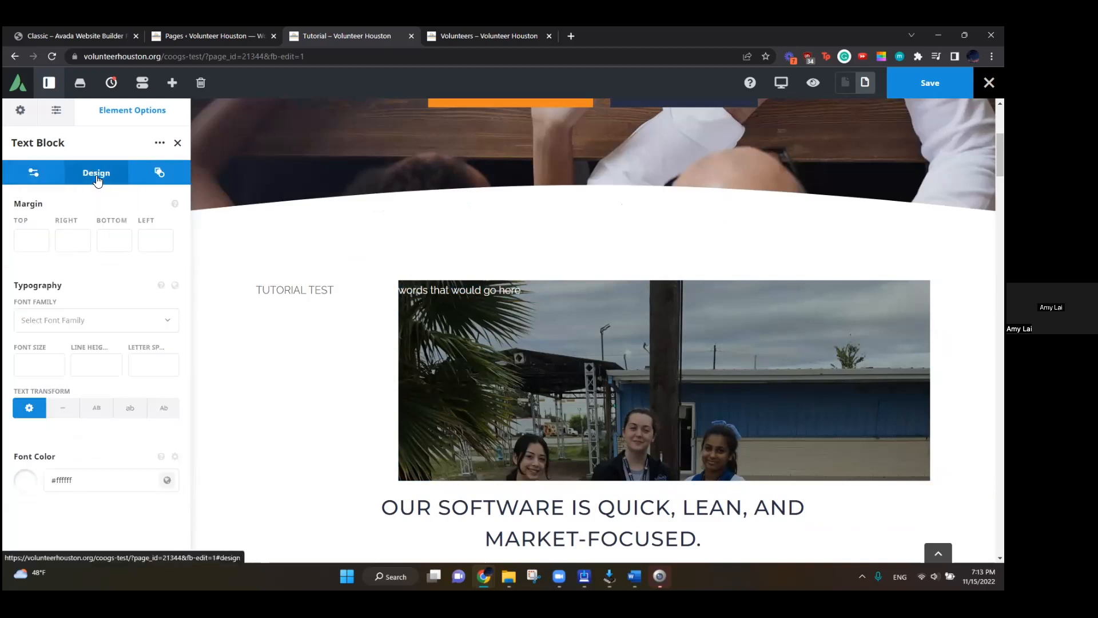
scroll(391, 267, "down", 1)
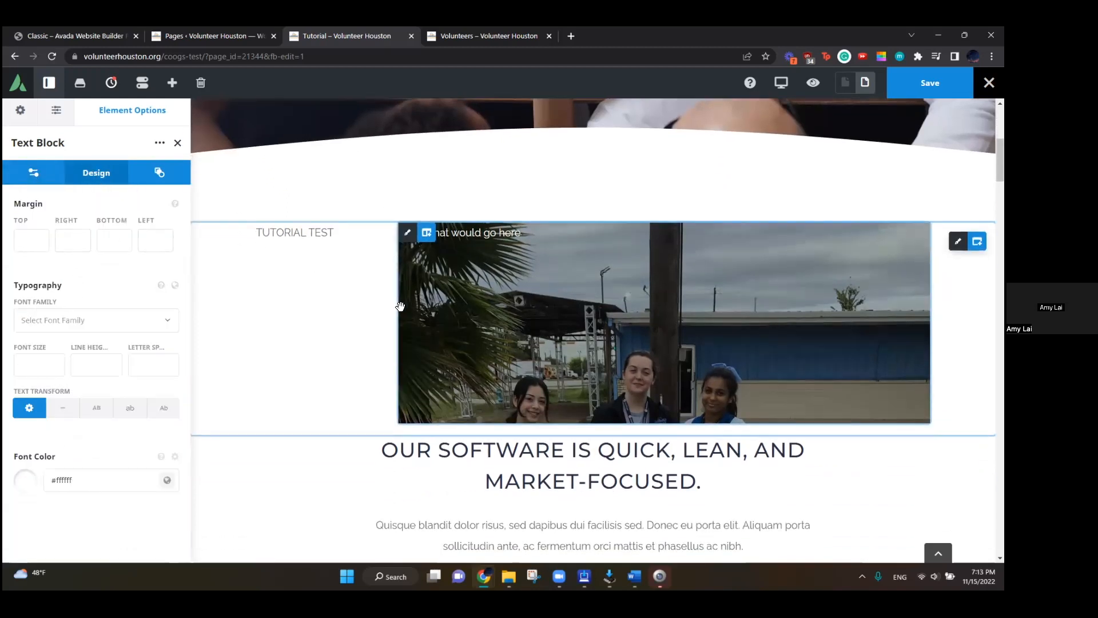
Step: Go to the Volunteers page and examine its sections down to the nested columns holding the Register and Login buttons
left_click(469, 29)
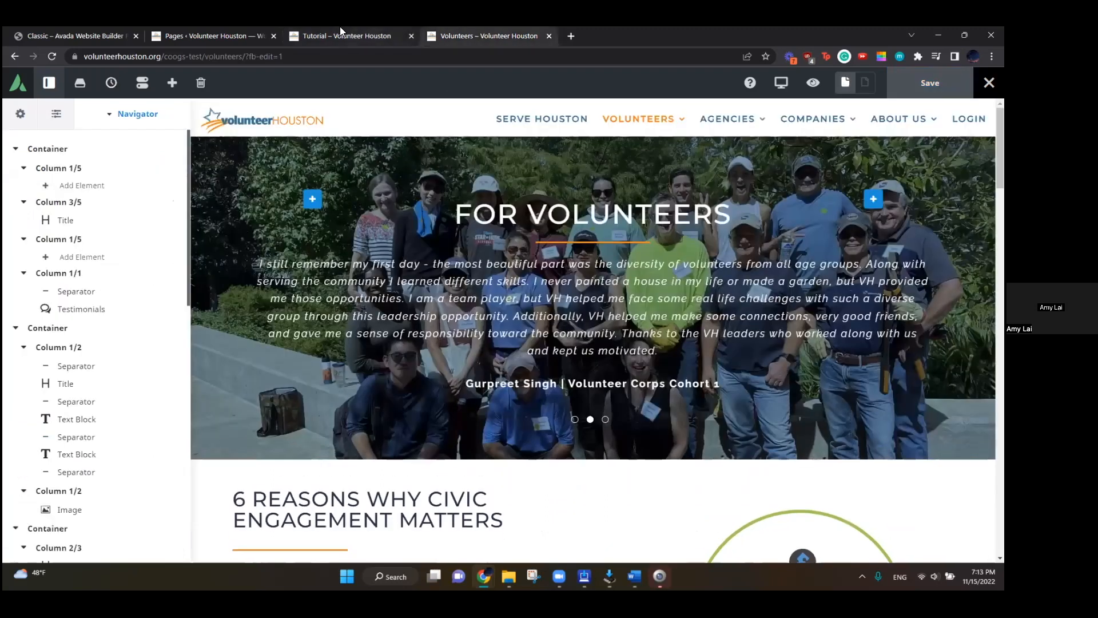
mouse_move(339, 26)
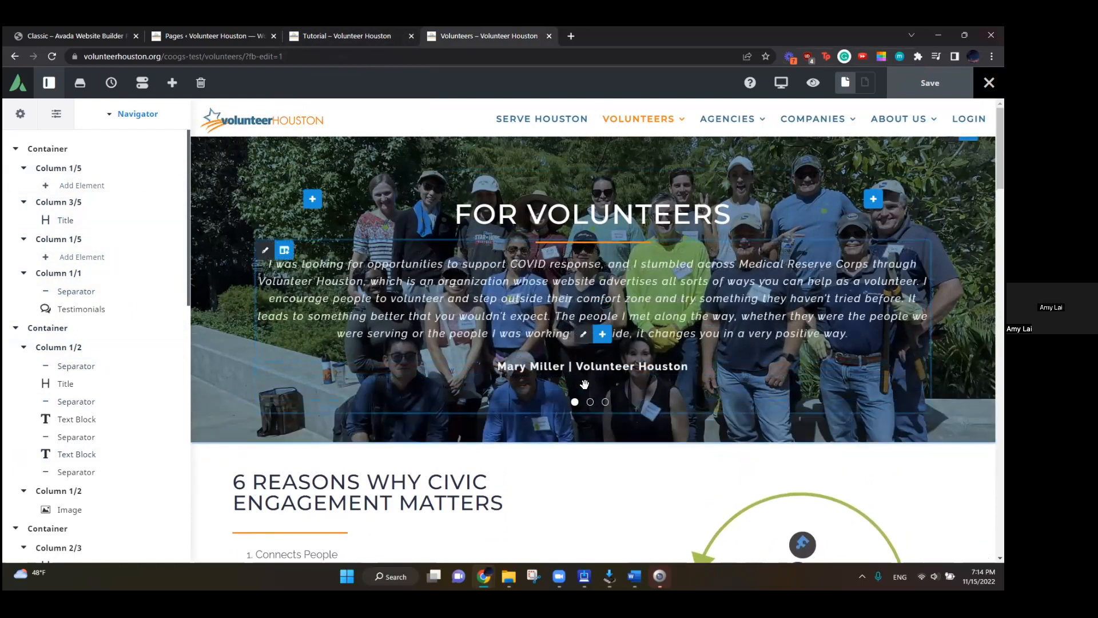
scroll(568, 372, "down", 2)
scroll(568, 373, "down", 5)
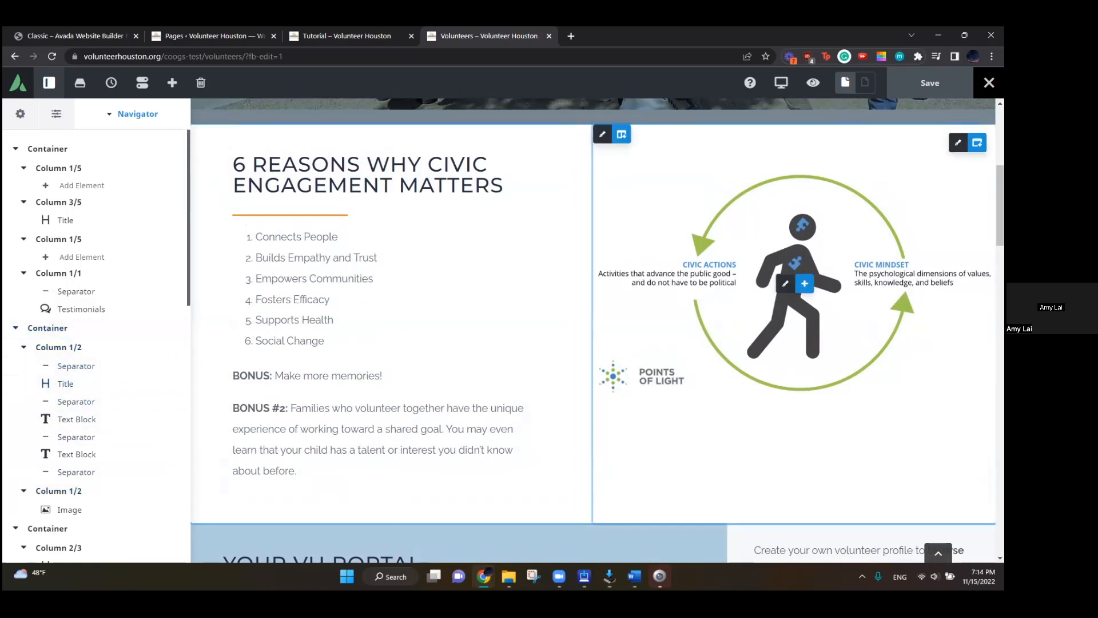
scroll(291, 336, "down", 1)
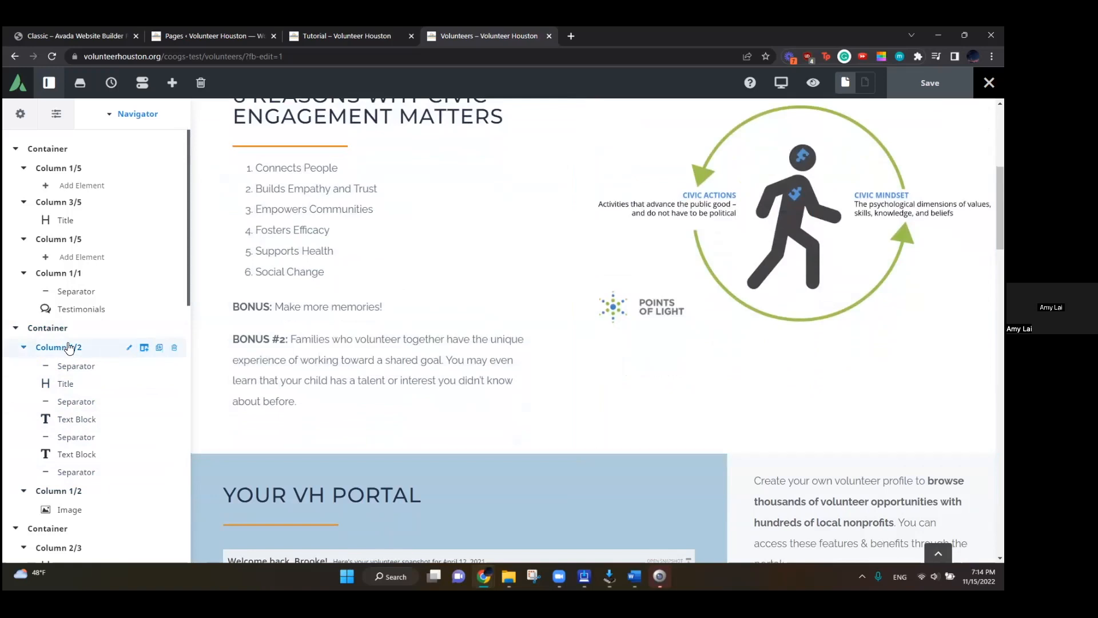
scroll(522, 329, "down", 3)
scroll(522, 329, "down", 6)
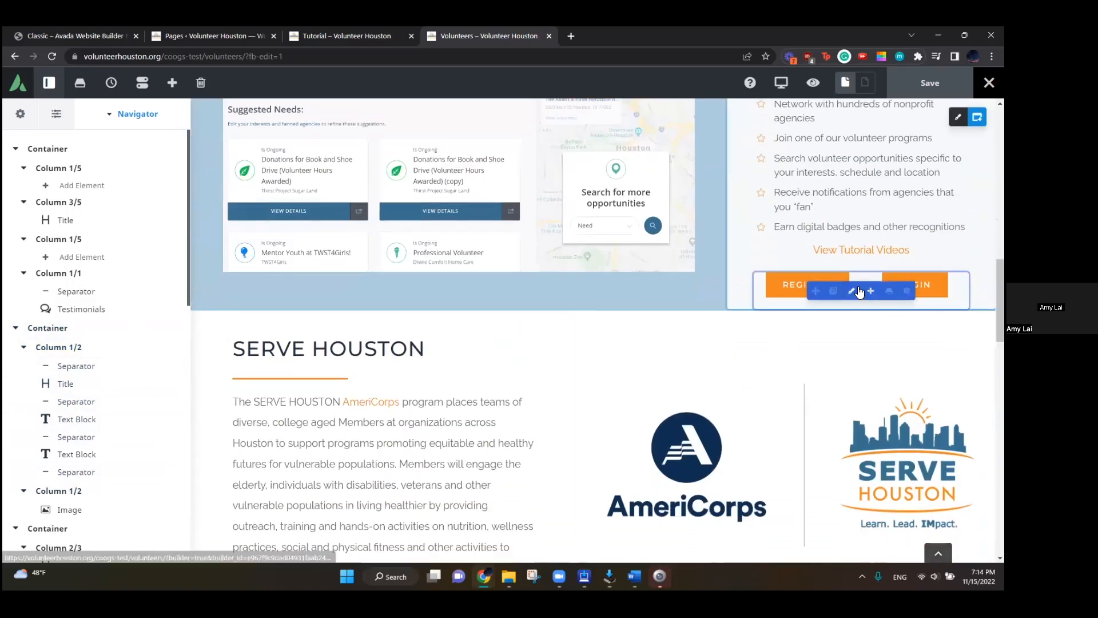
left_click(852, 290)
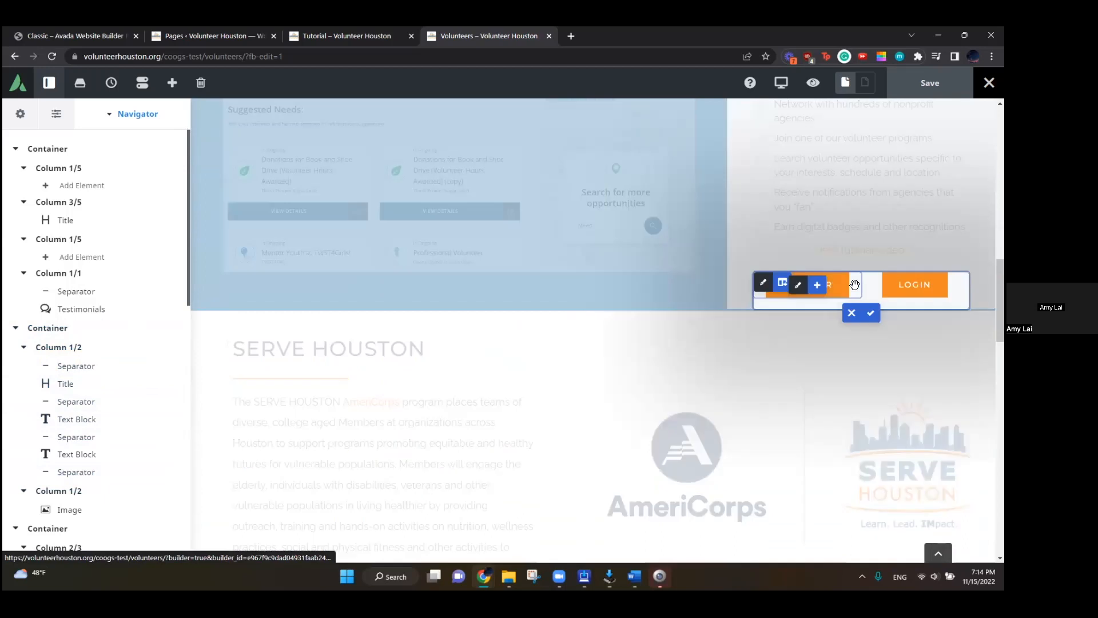
left_click(870, 313)
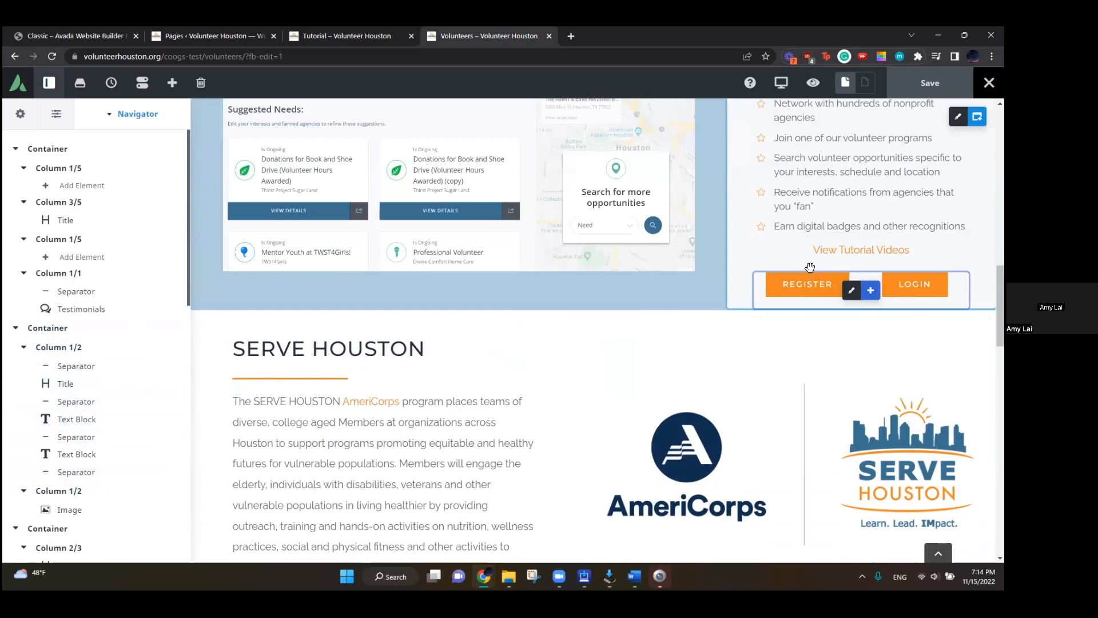
Step: Add a Button element above the Register and Login buttons on the Volunteers page and delete it again
left_click(843, 260)
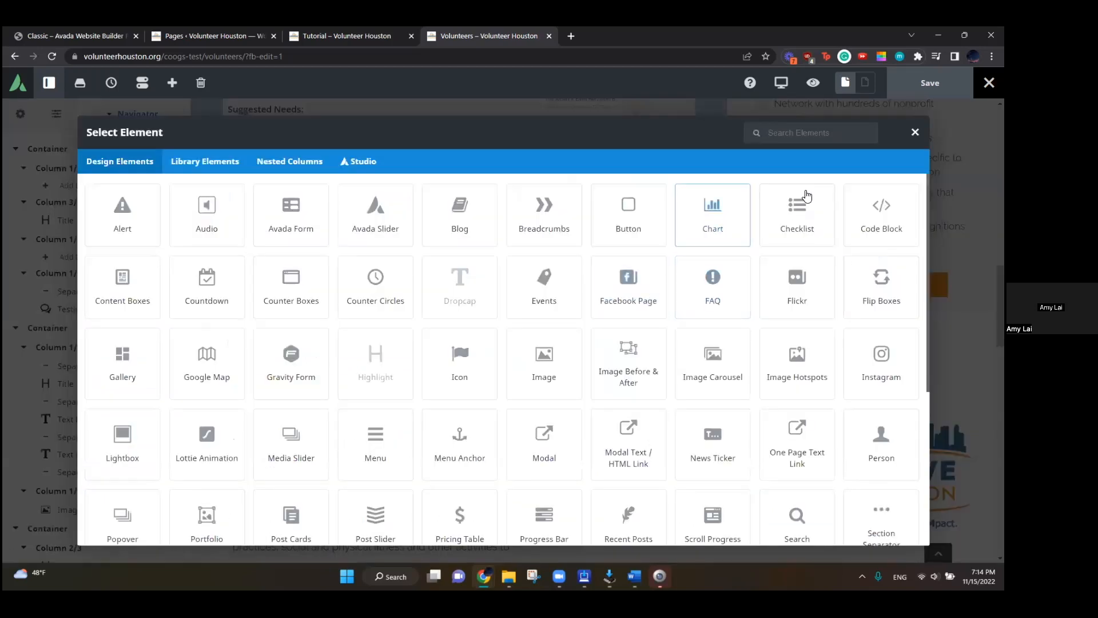
type("button")
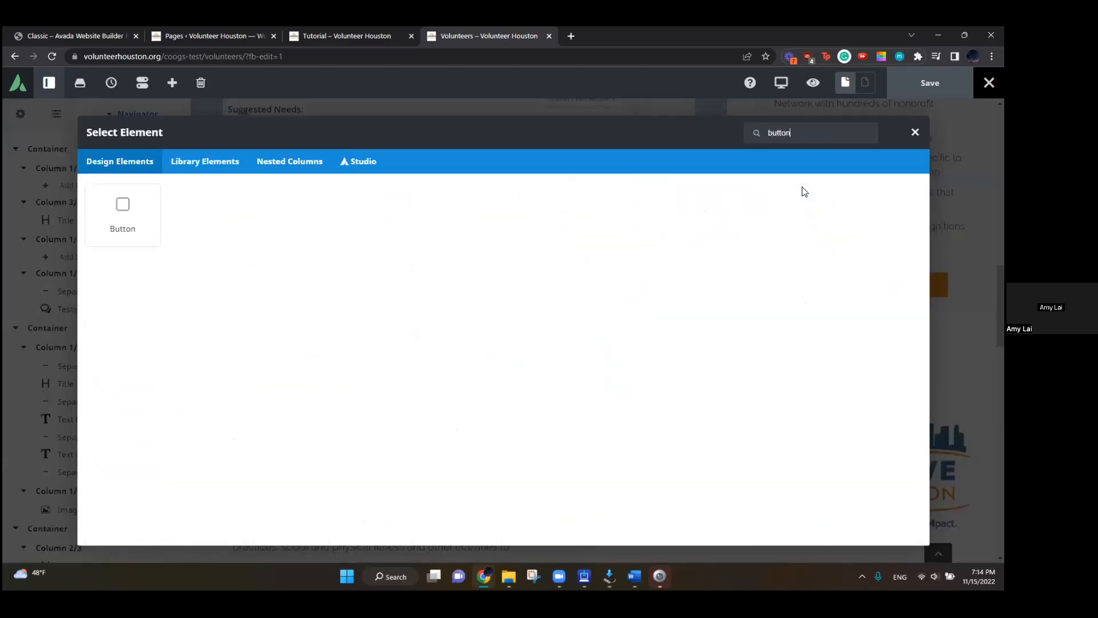
left_click(137, 222)
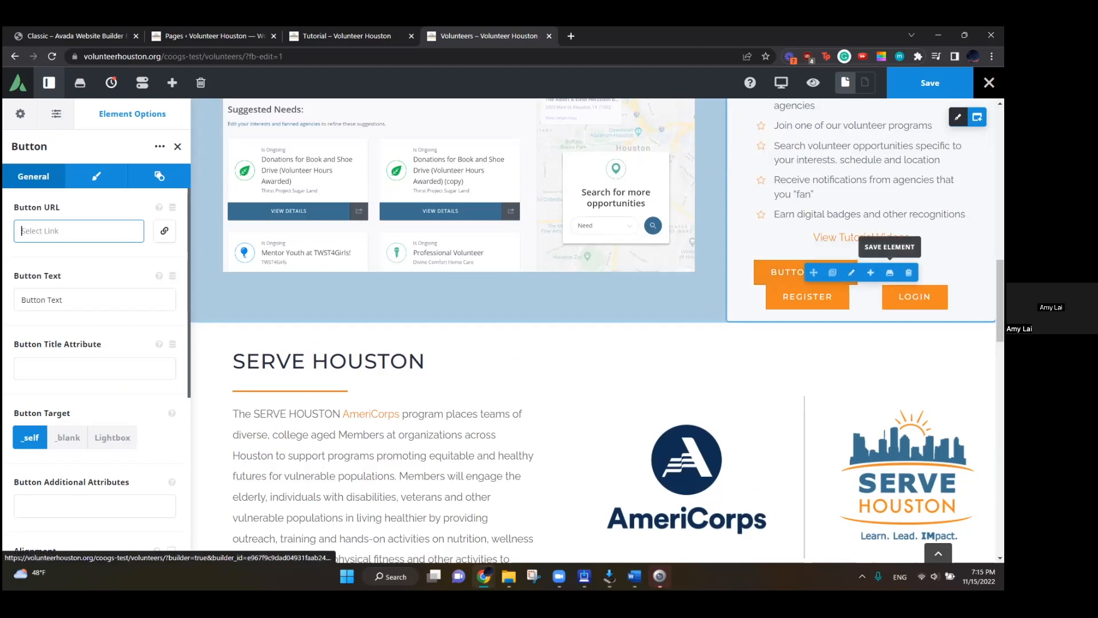
left_click(908, 272)
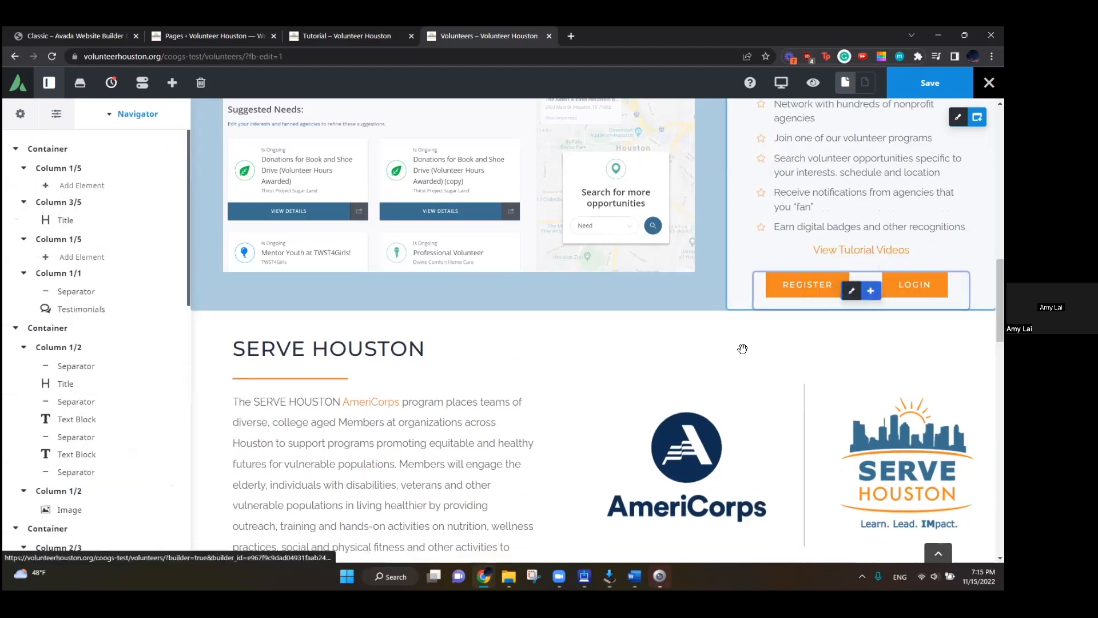
Step: Copy the nested columns with the Register and Login buttons and paste them at the end of the Tutorial page's 4/5 column
right_click(804, 306)
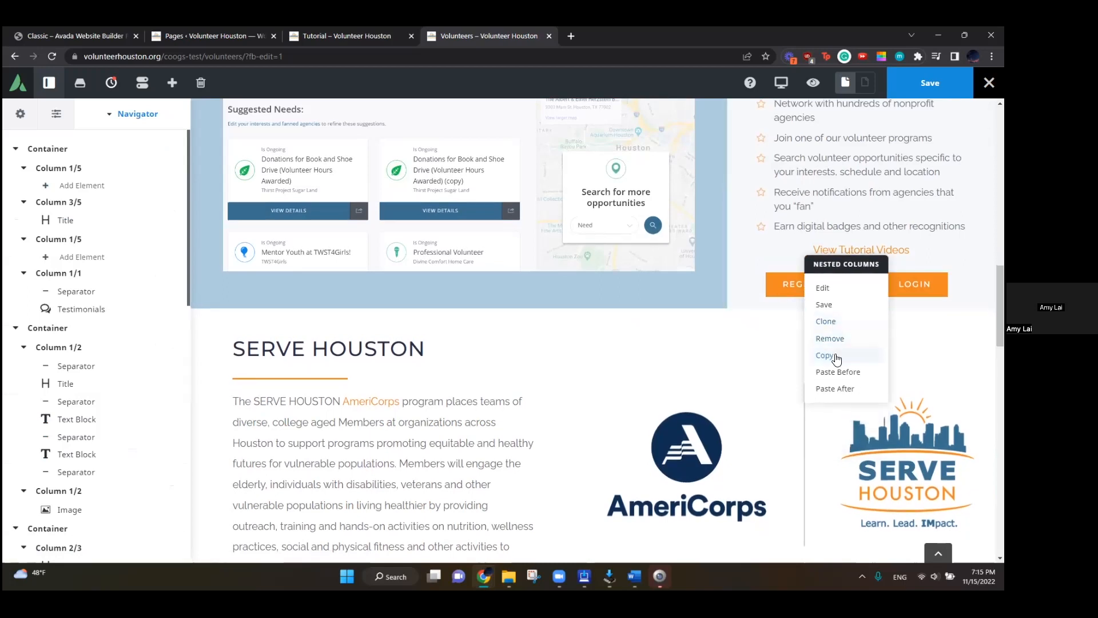
left_click(845, 360)
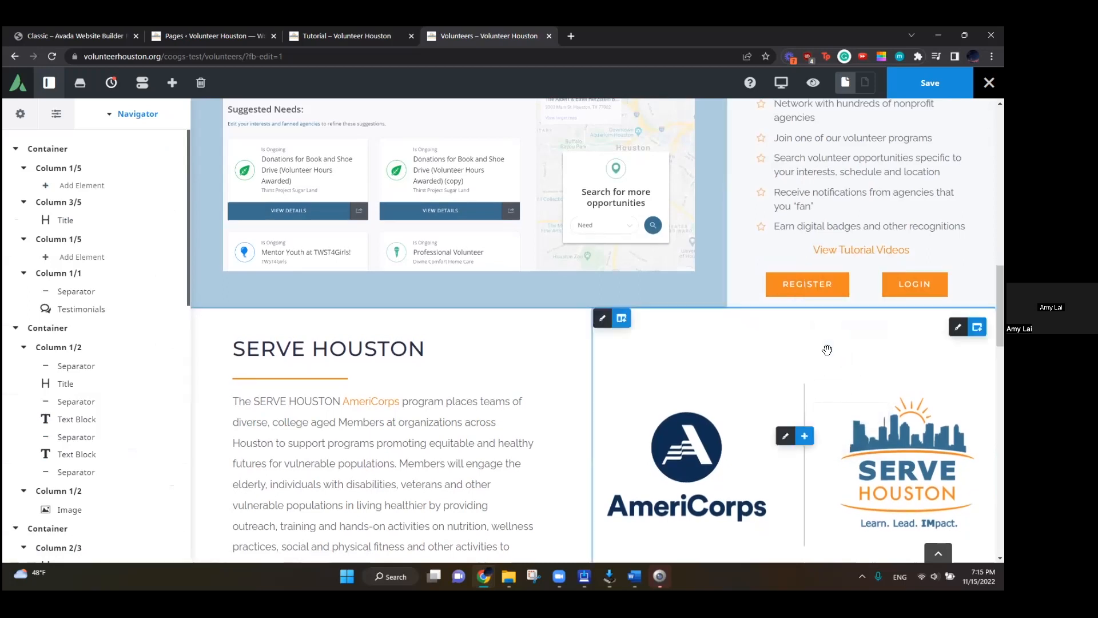
left_click(331, 28)
right_click(364, 378)
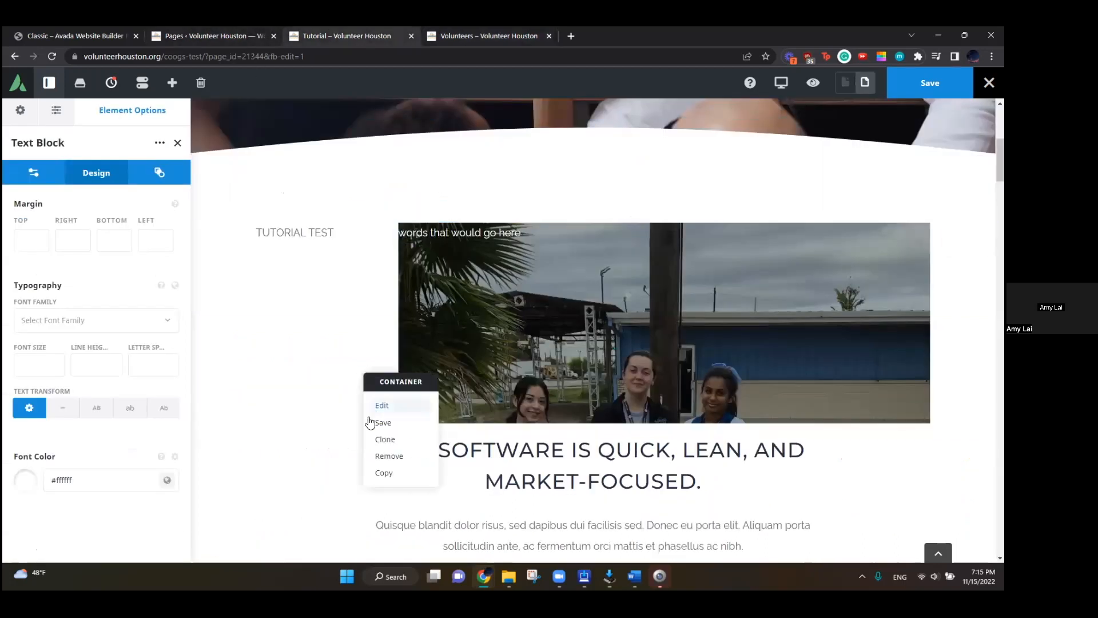
right_click(866, 402)
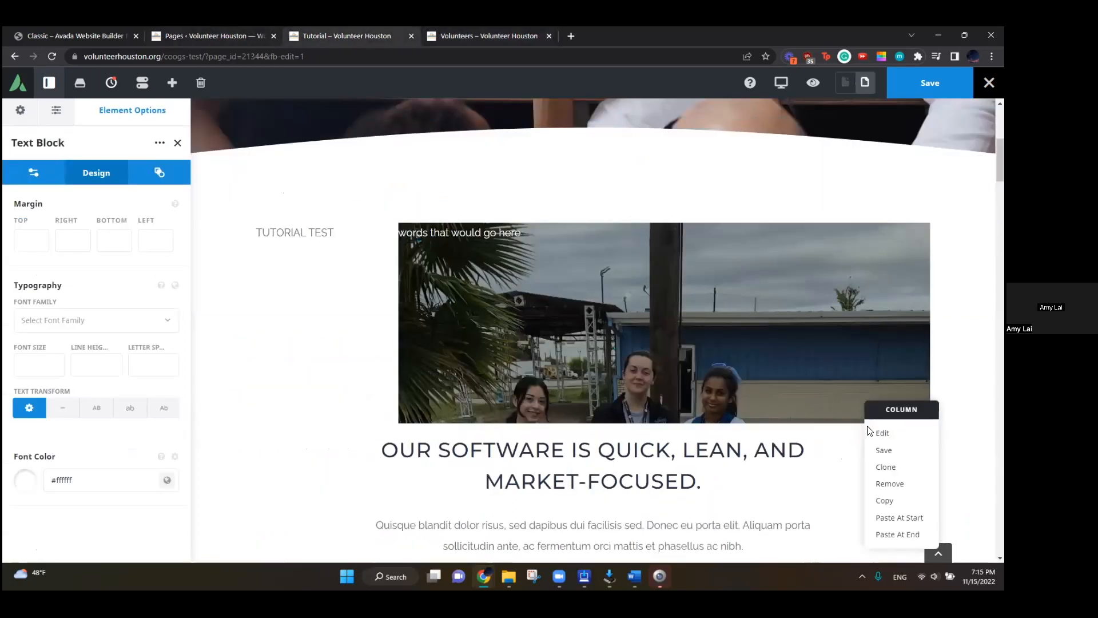
left_click(896, 533)
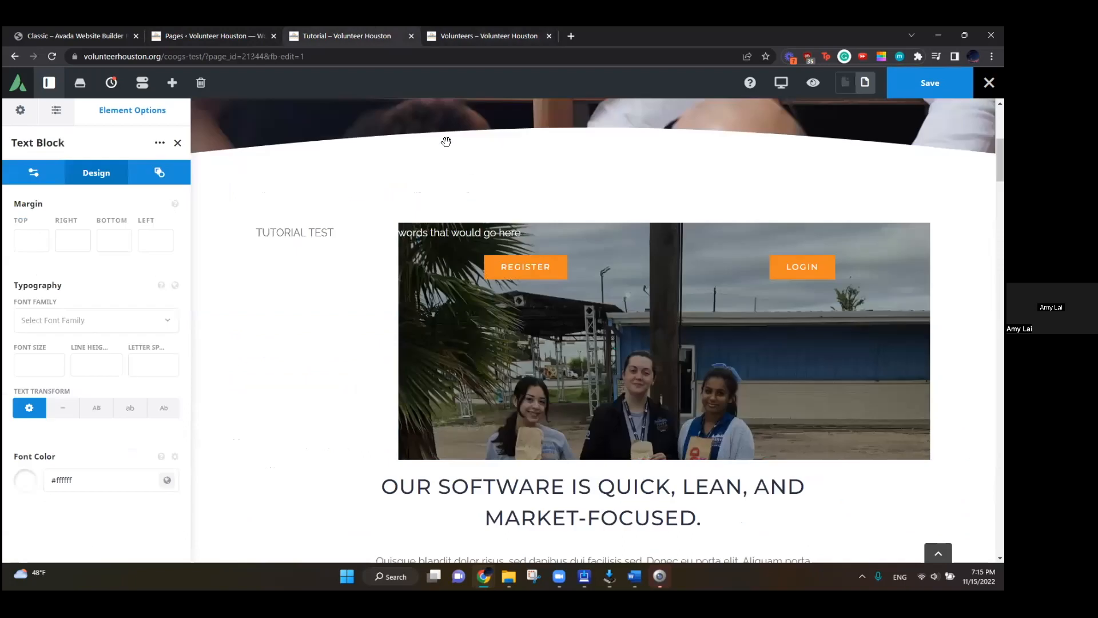
Step: Return to the Volunteers page and review its sections, locating the Title of the civic engagement column through the page structure
left_click(477, 29)
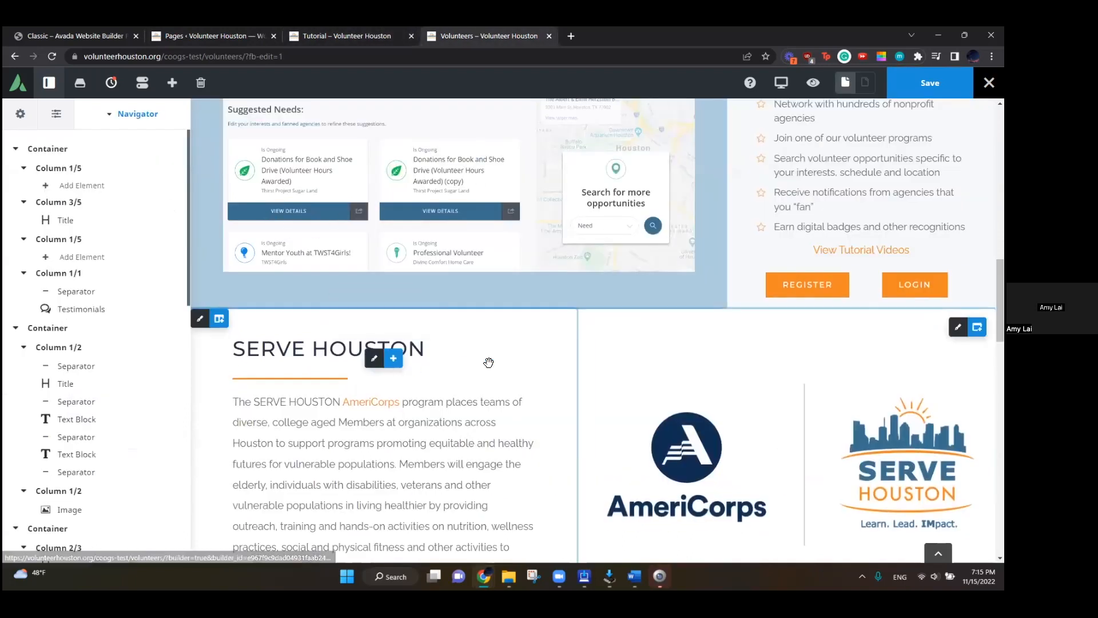
scroll(489, 362, "down", 6)
scroll(489, 362, "down", 9)
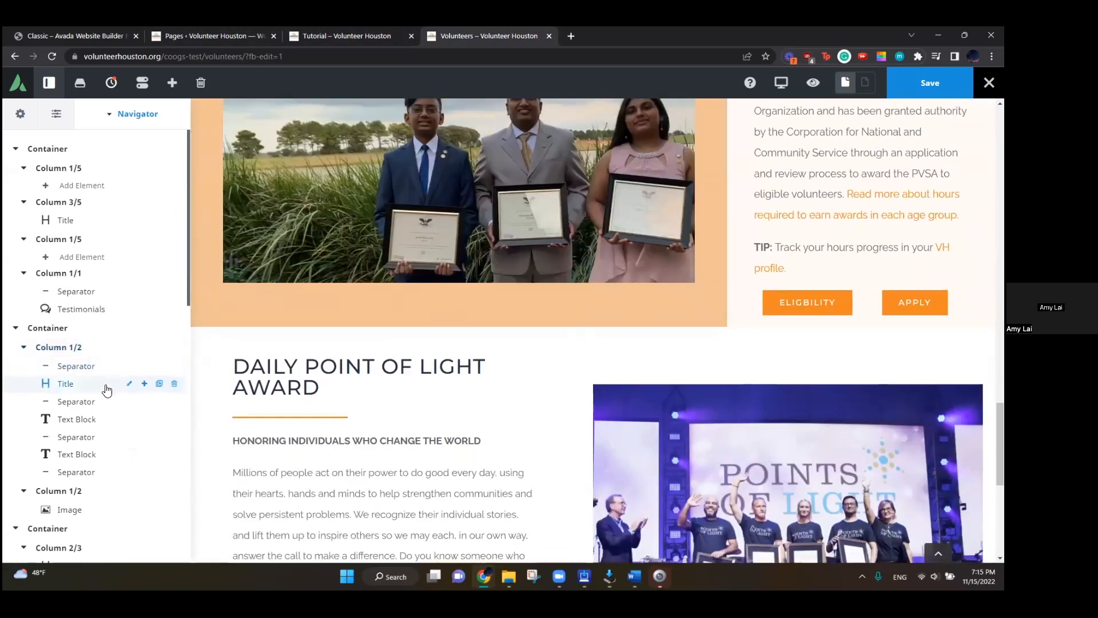
scroll(308, 319, "up", 3)
scroll(309, 319, "up", 2)
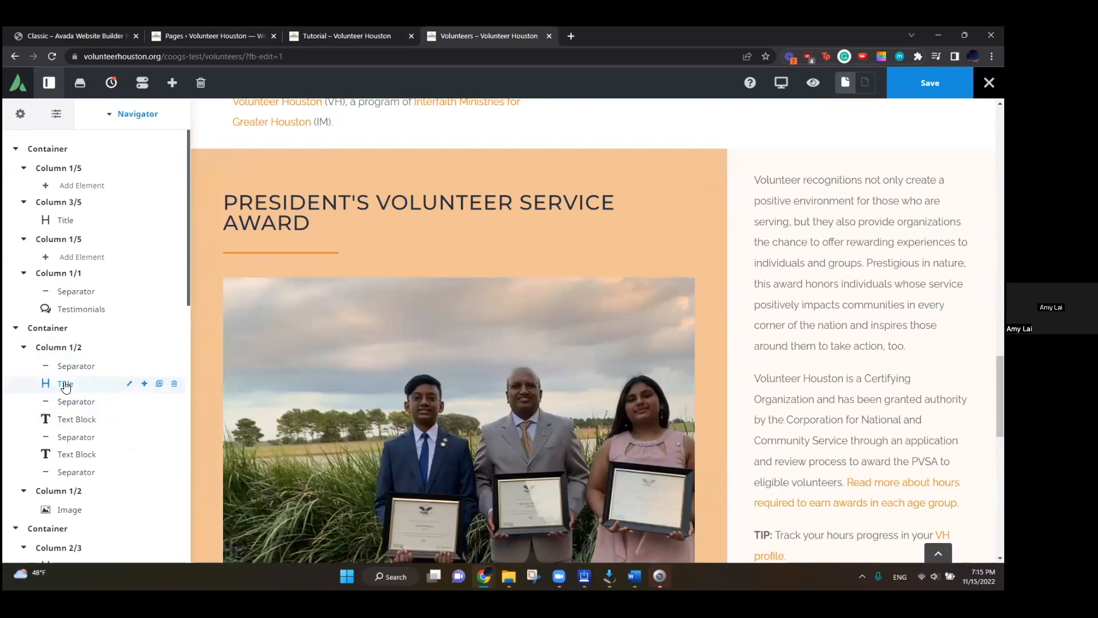
left_click(66, 385)
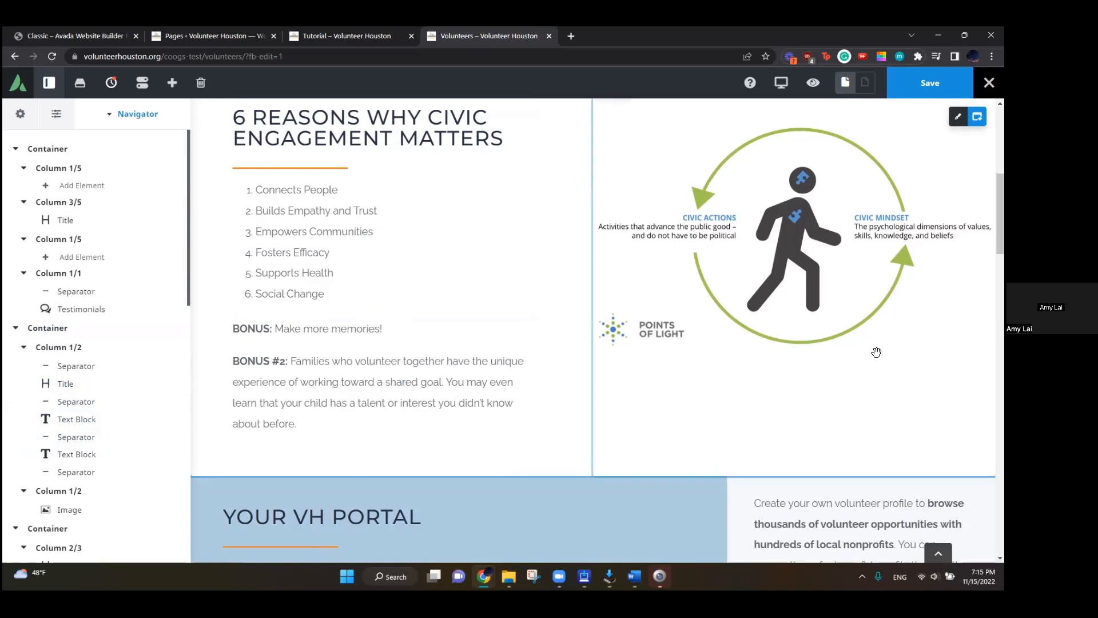
scroll(876, 352, "down", 20)
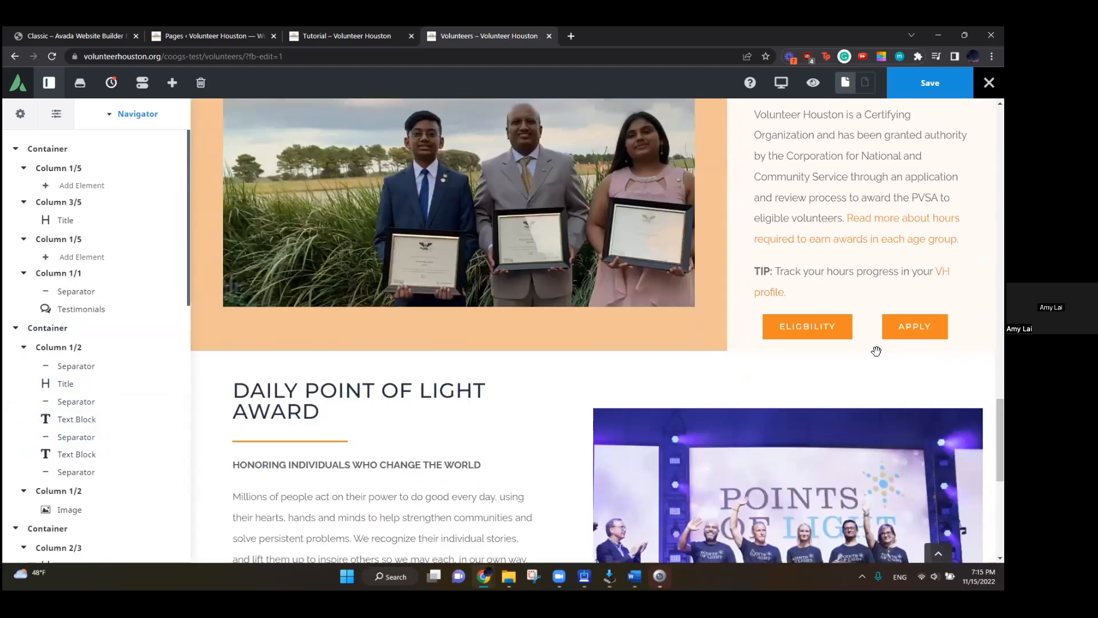
scroll(877, 351, "down", 6)
scroll(877, 352, "up", 14)
scroll(879, 352, "up", 12)
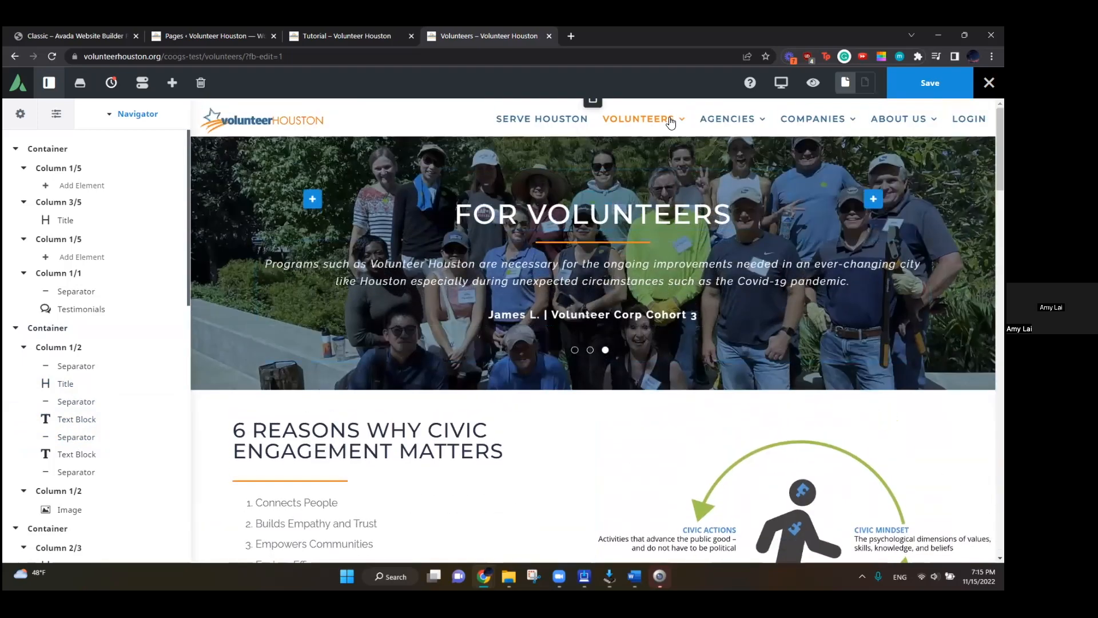
Step: Leave the Volunteers page without saving its changes and look over the Volunteer Houston home page
mouse_move(671, 122)
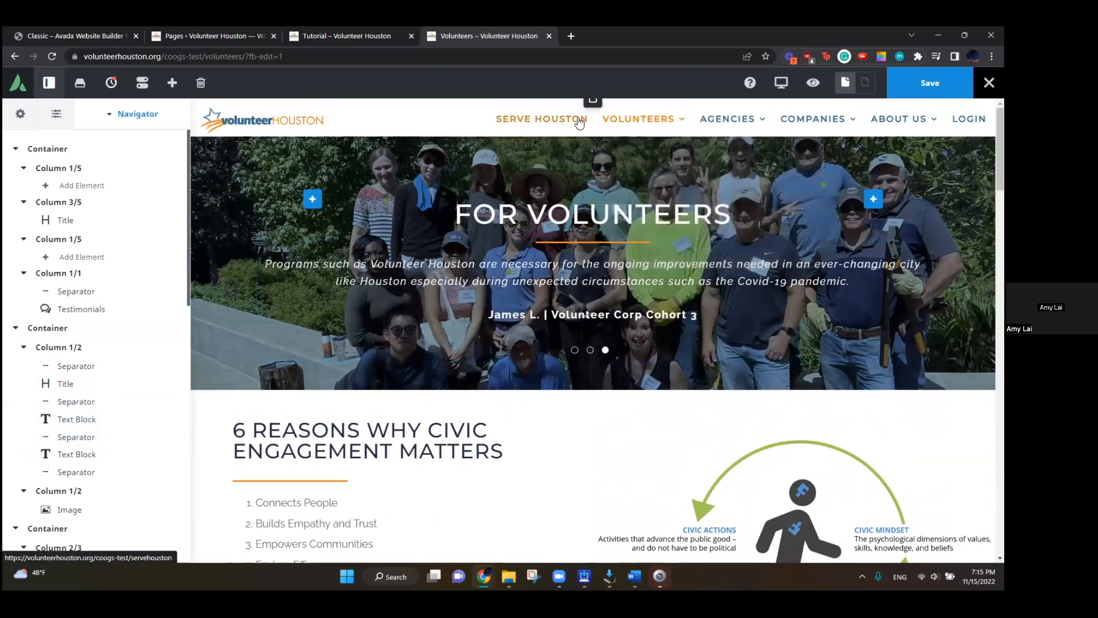
left_click(299, 126)
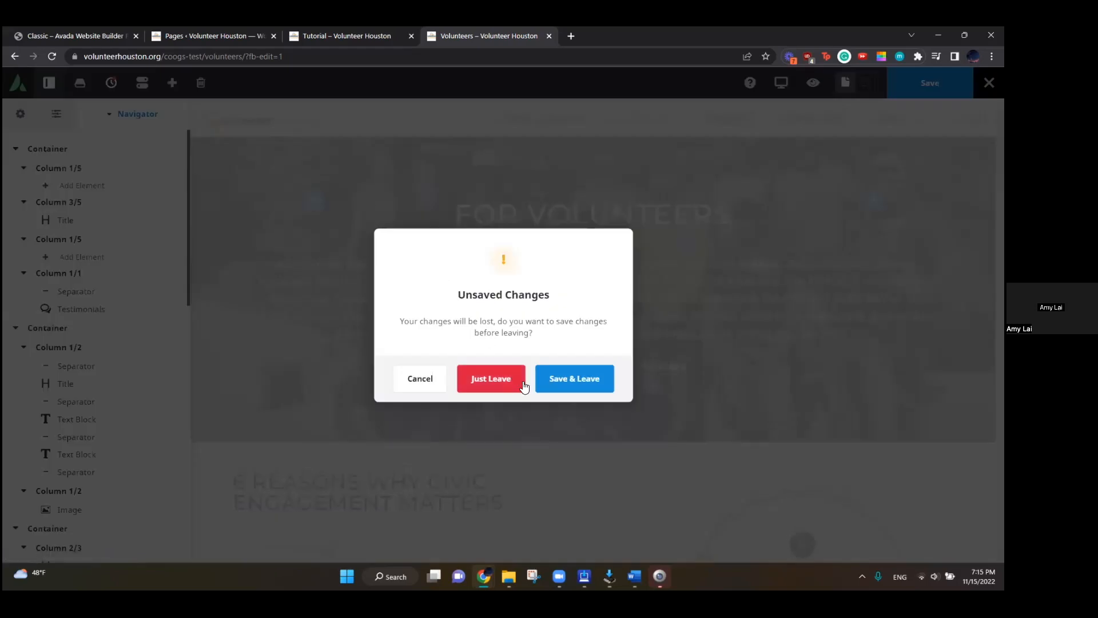
left_click(483, 382)
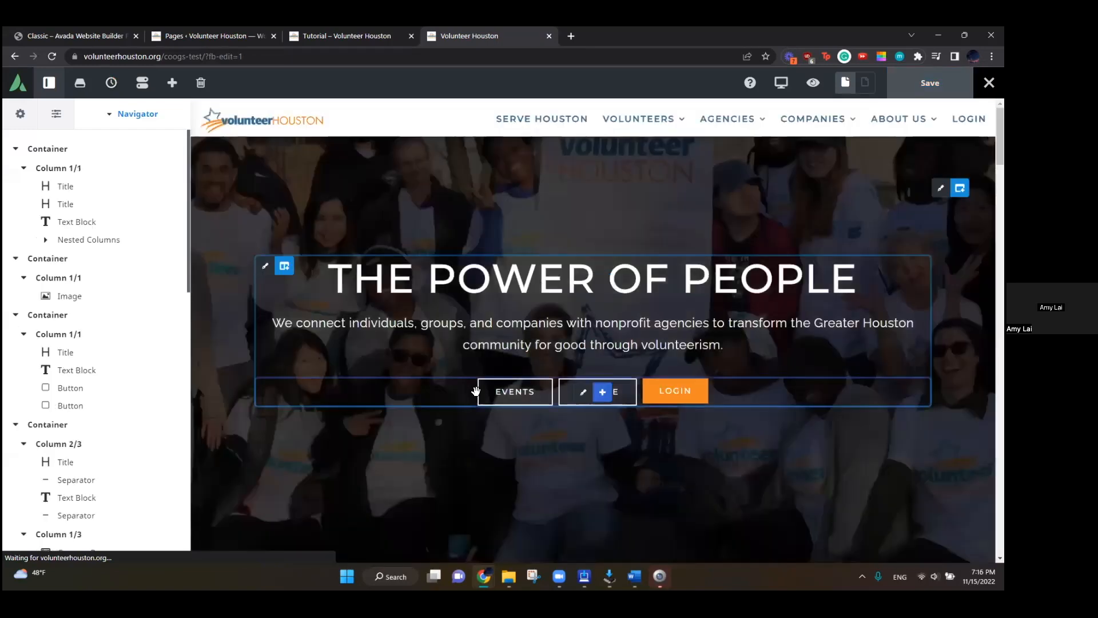
scroll(567, 417, "down", 6)
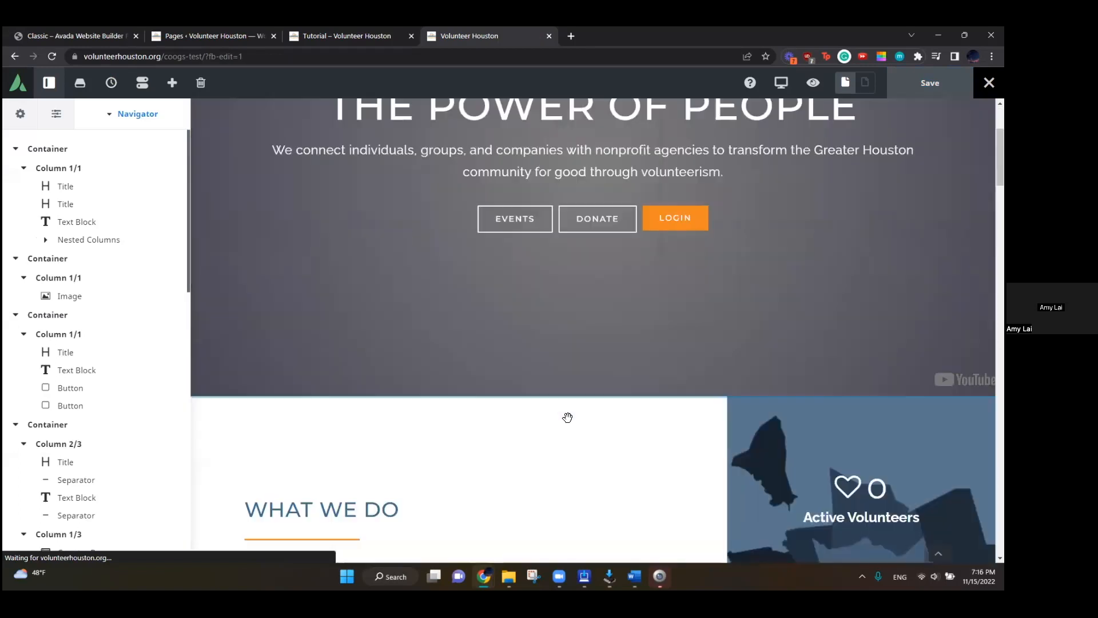
scroll(841, 219, "up", 6)
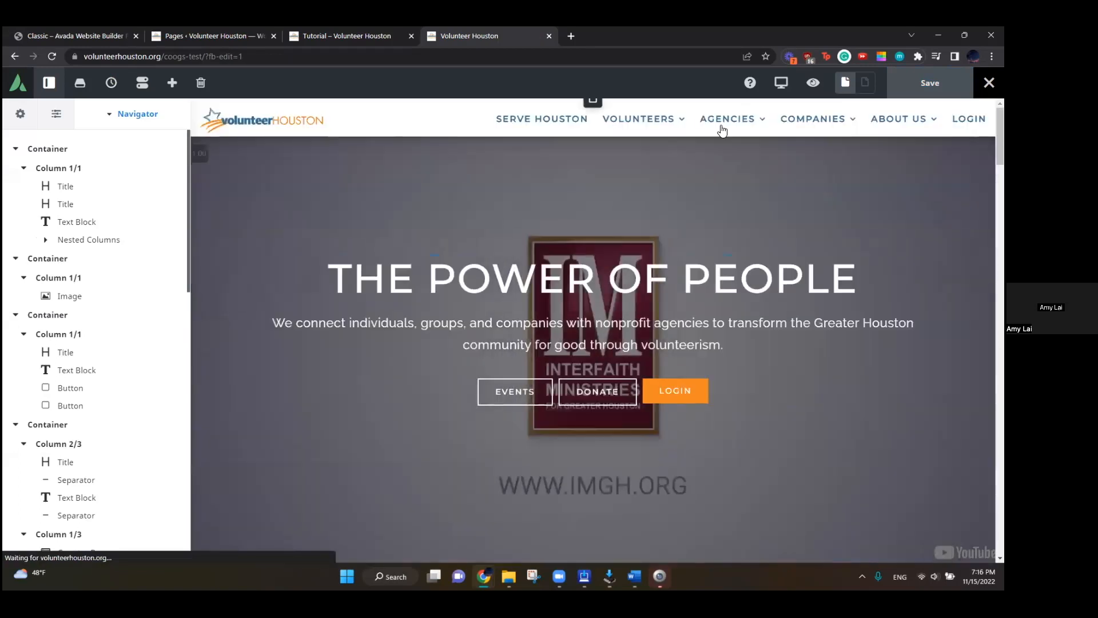
Step: Go to the agencies' Video Tutorials page and examine the options of the For Volunteers button in its nested columns
mouse_move(721, 123)
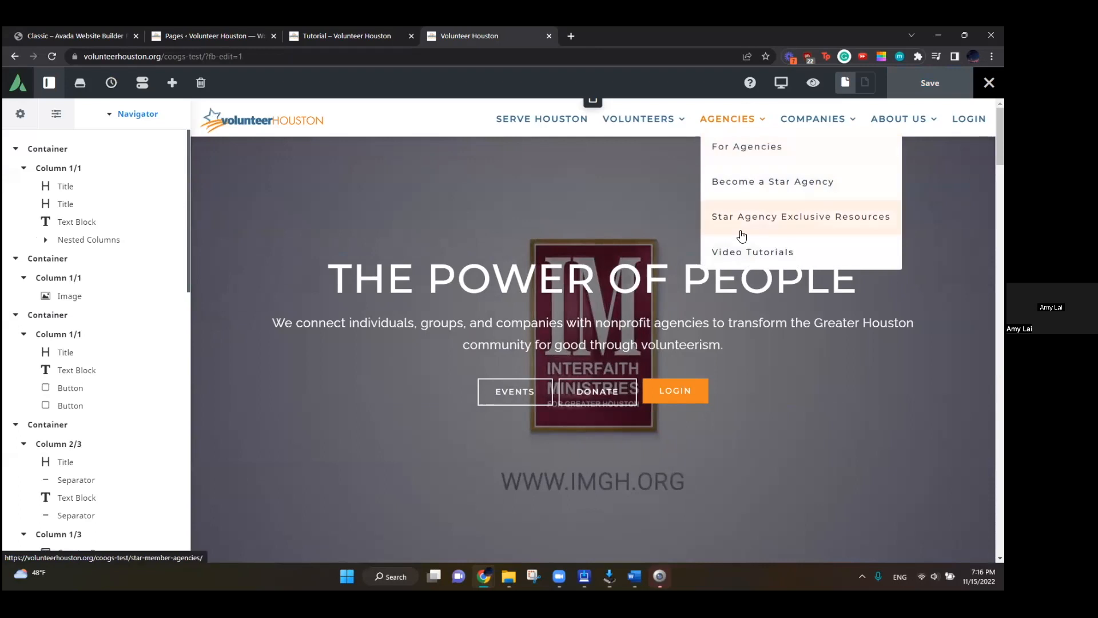
left_click(739, 251)
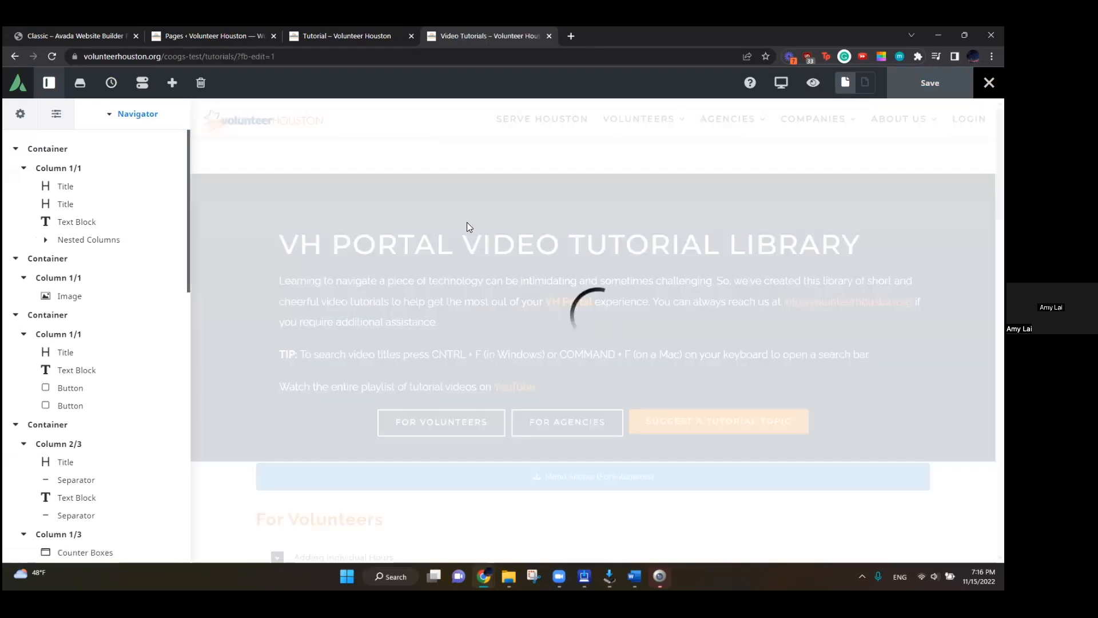
scroll(413, 355, "down", 2)
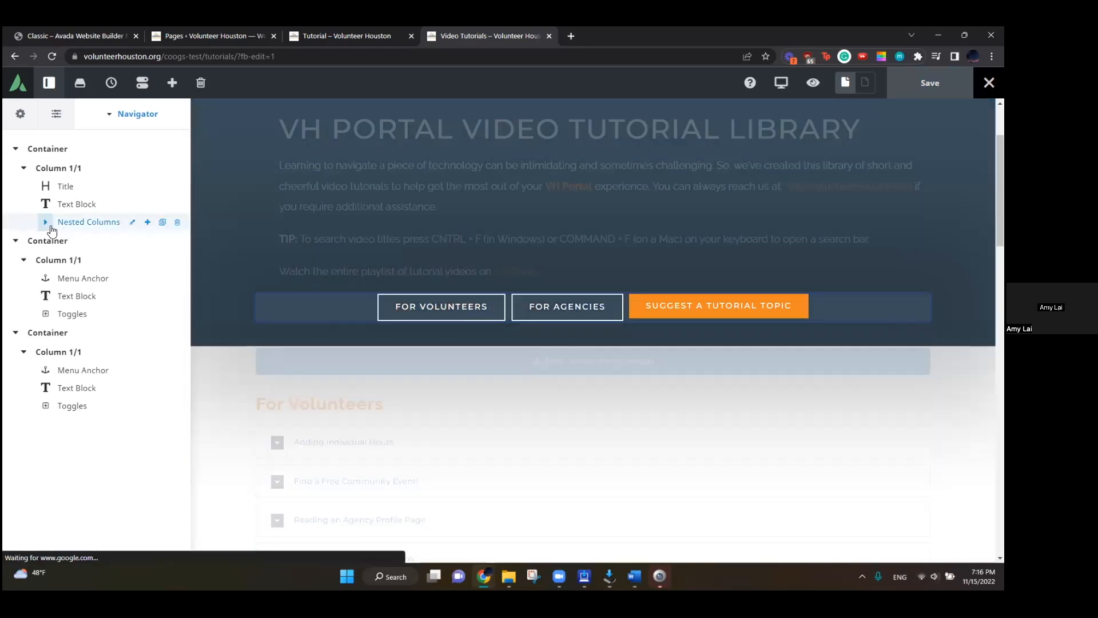
left_click(47, 223)
left_click(133, 257)
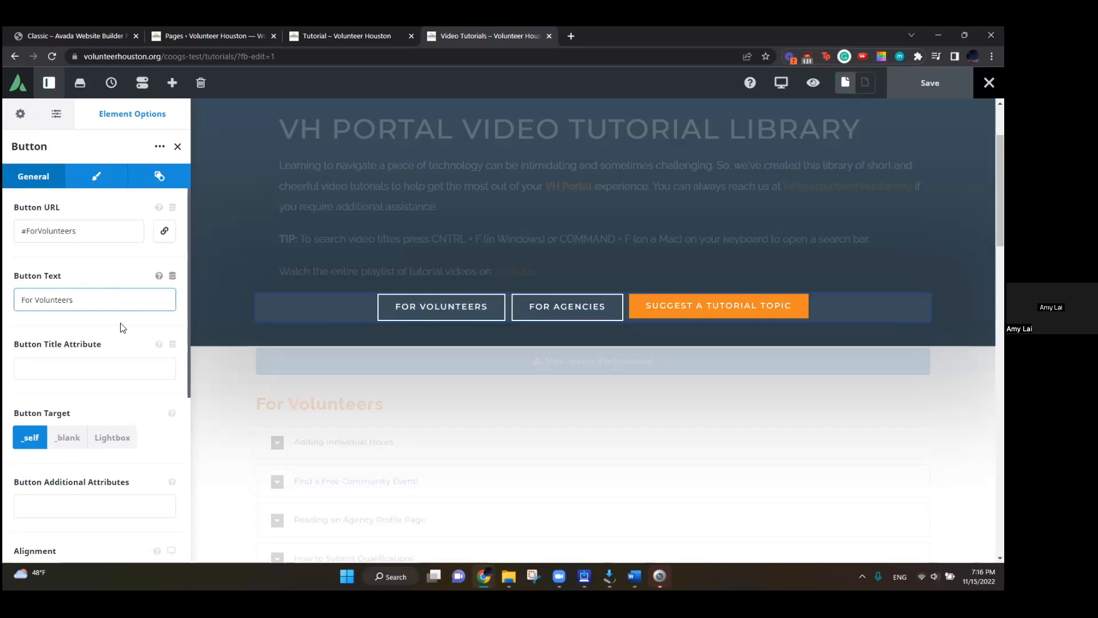
scroll(121, 328, "down", 6)
scroll(121, 343, "up", 4)
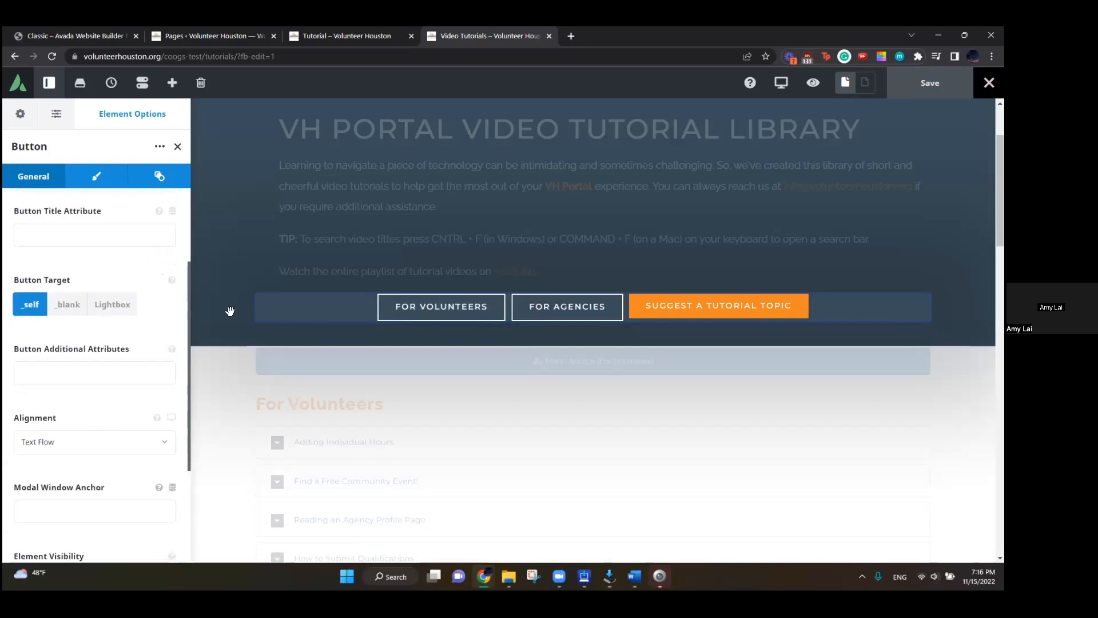
left_click(601, 330)
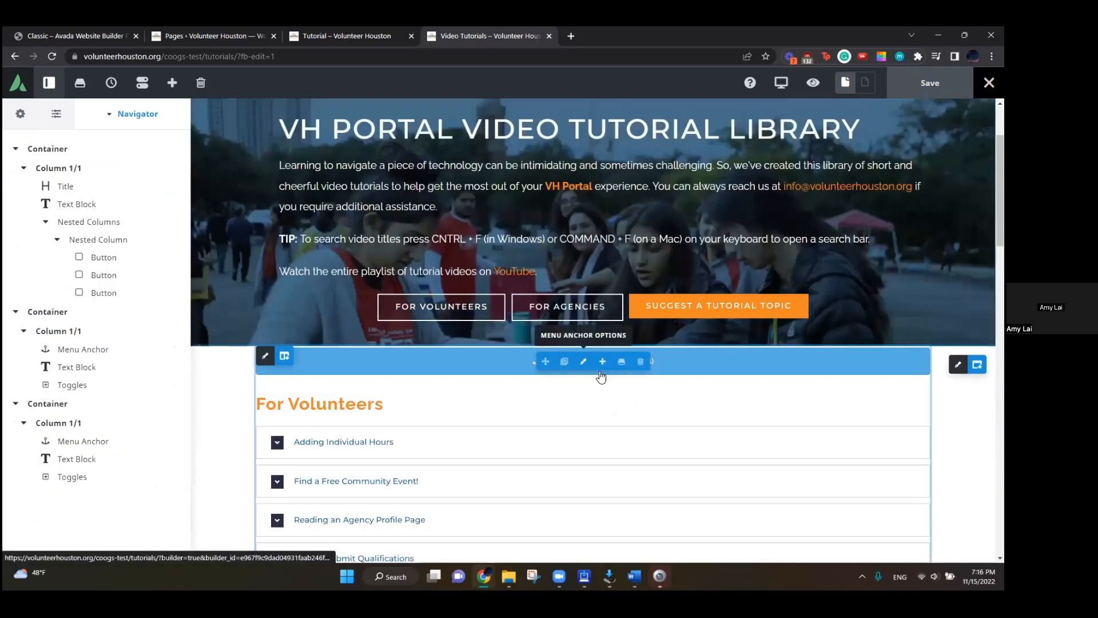
Step: Search the design elements for "menu a" to locate Menu Anchor, and leave the selection without adding an element
left_click(603, 360)
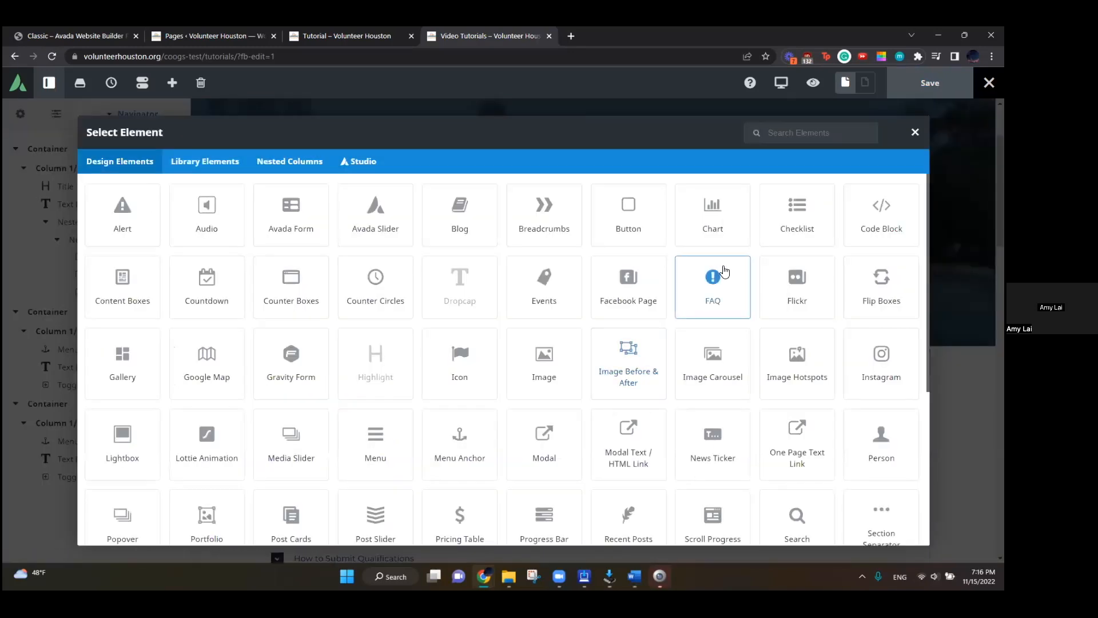
type("menu a")
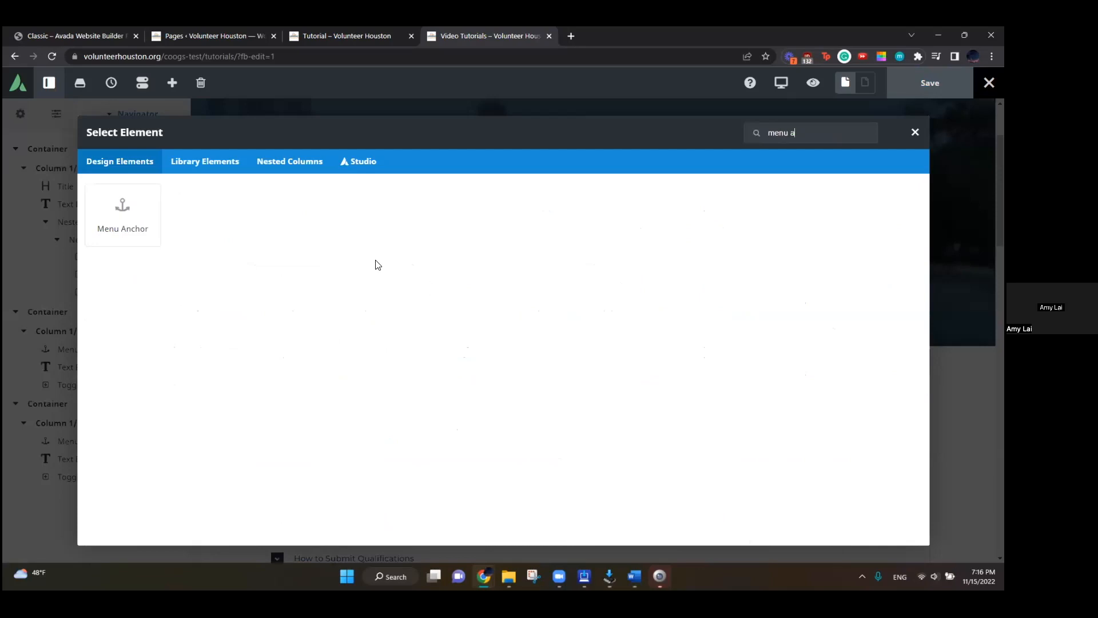
key("Escape")
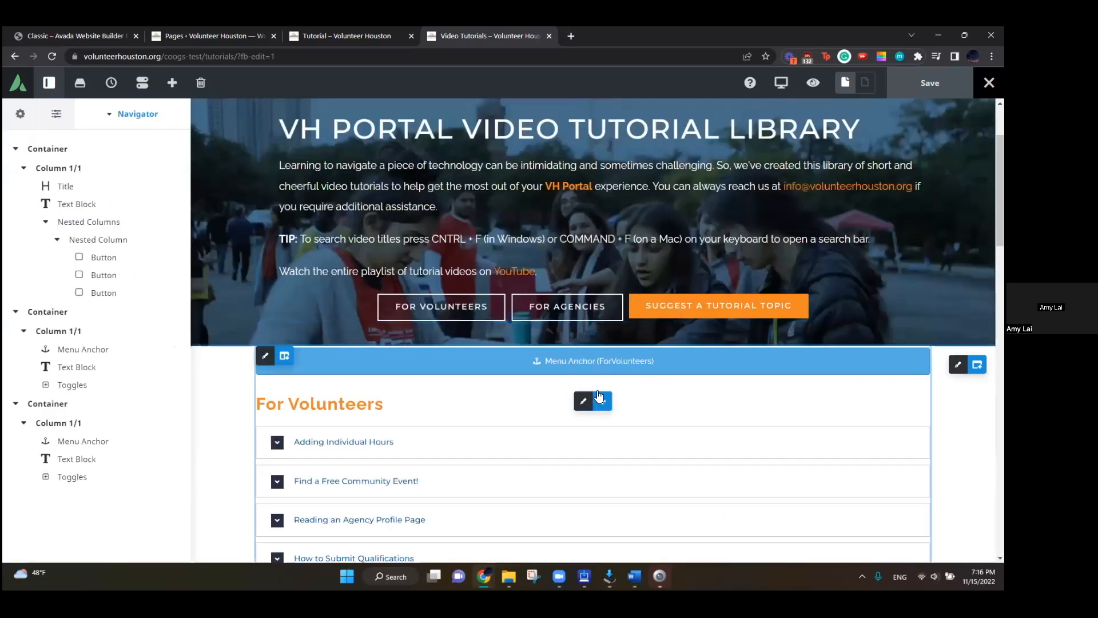
Step: Open the ForVolunteers menu anchor's options to check its name, and review the anchors above the For Volunteers and For Agencies sections
left_click(583, 364)
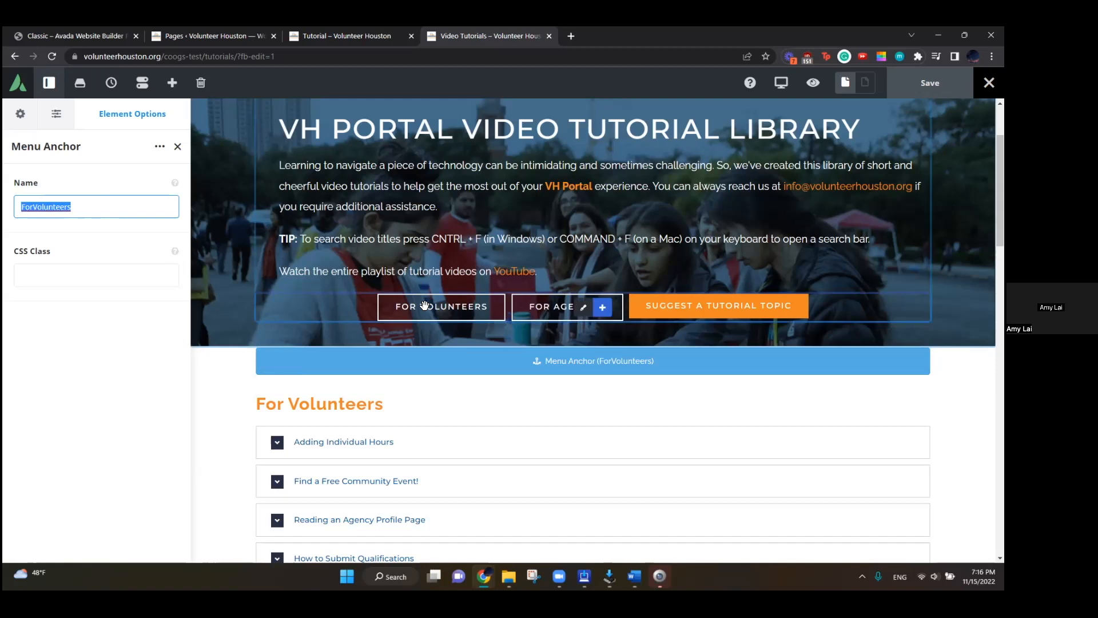
scroll(474, 345, "down", 5)
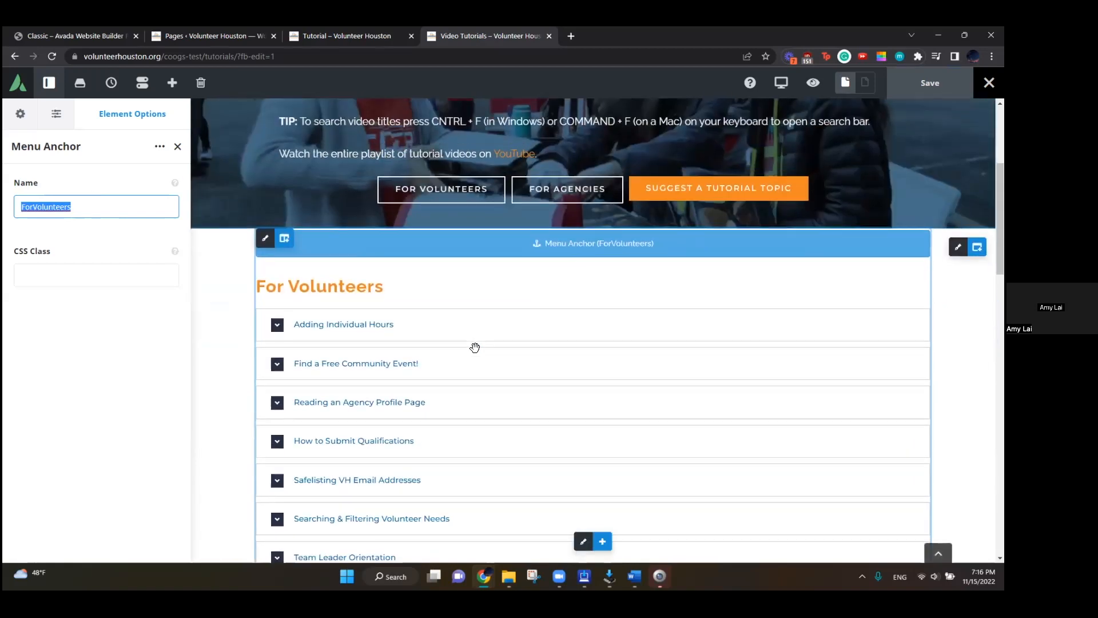
scroll(477, 352, "down", 3)
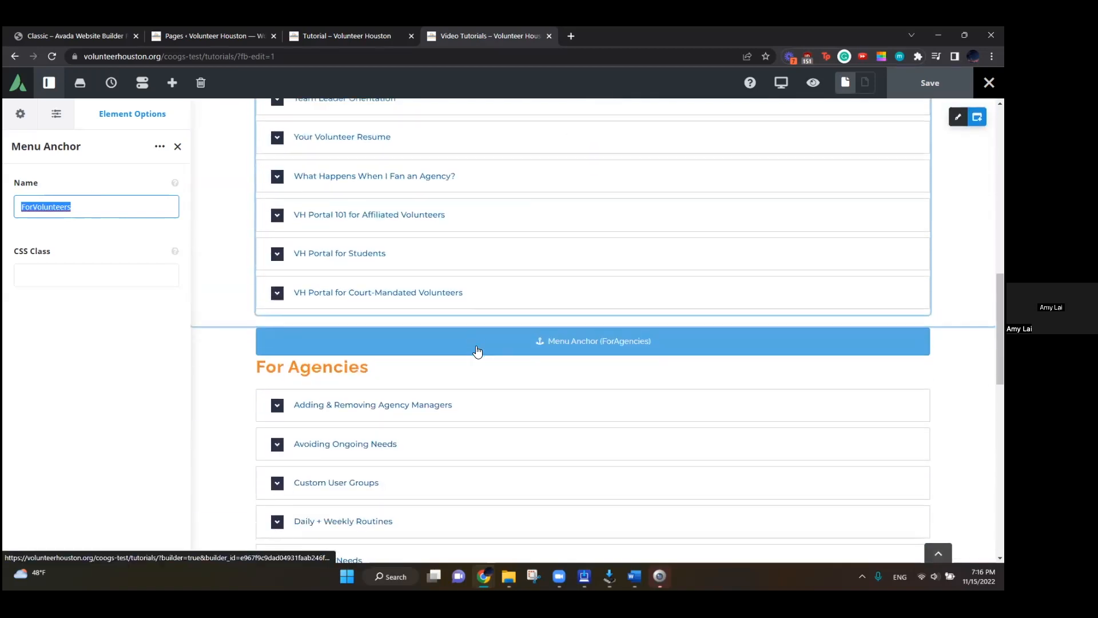
scroll(476, 346, "up", 5)
scroll(476, 343, "up", 5)
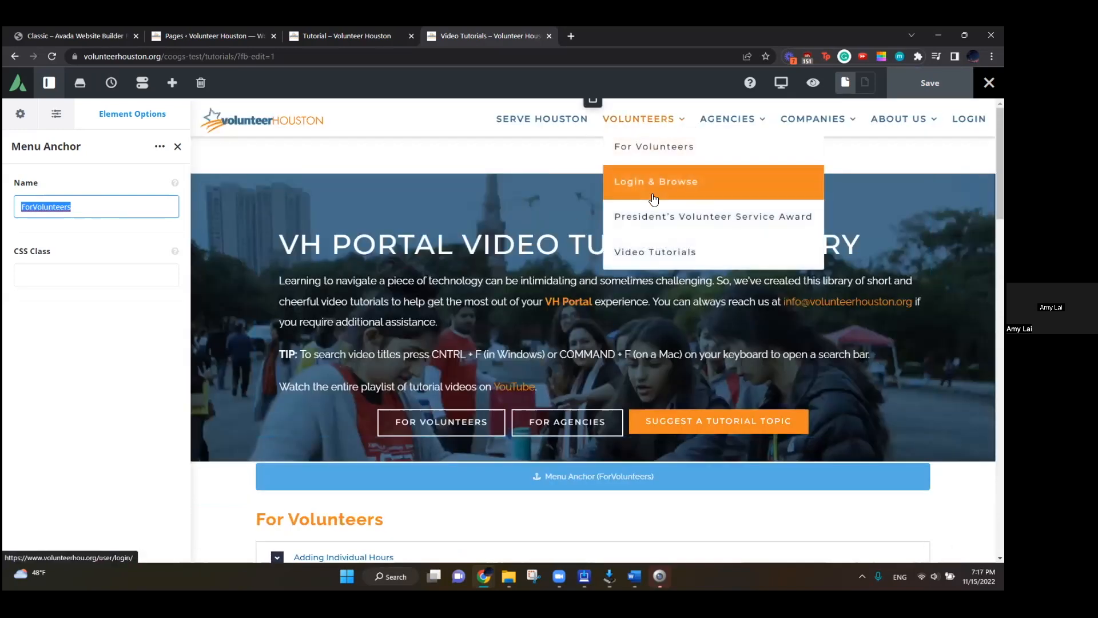
Step: Go to the President's Volunteer Service Award page to view its application form and elements
mouse_move(657, 123)
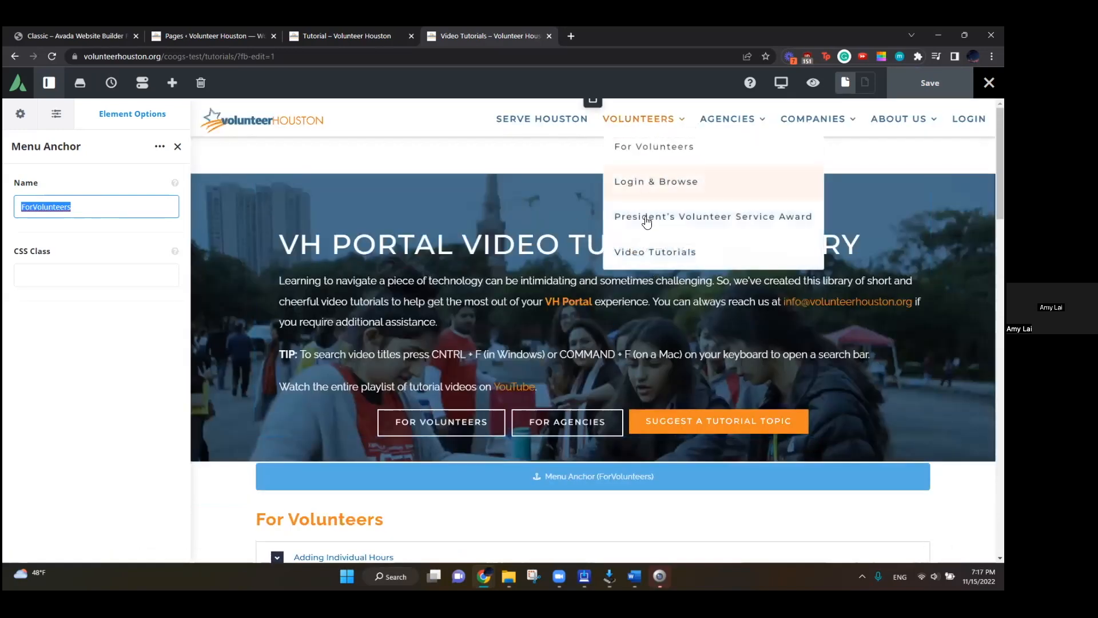
left_click(658, 236)
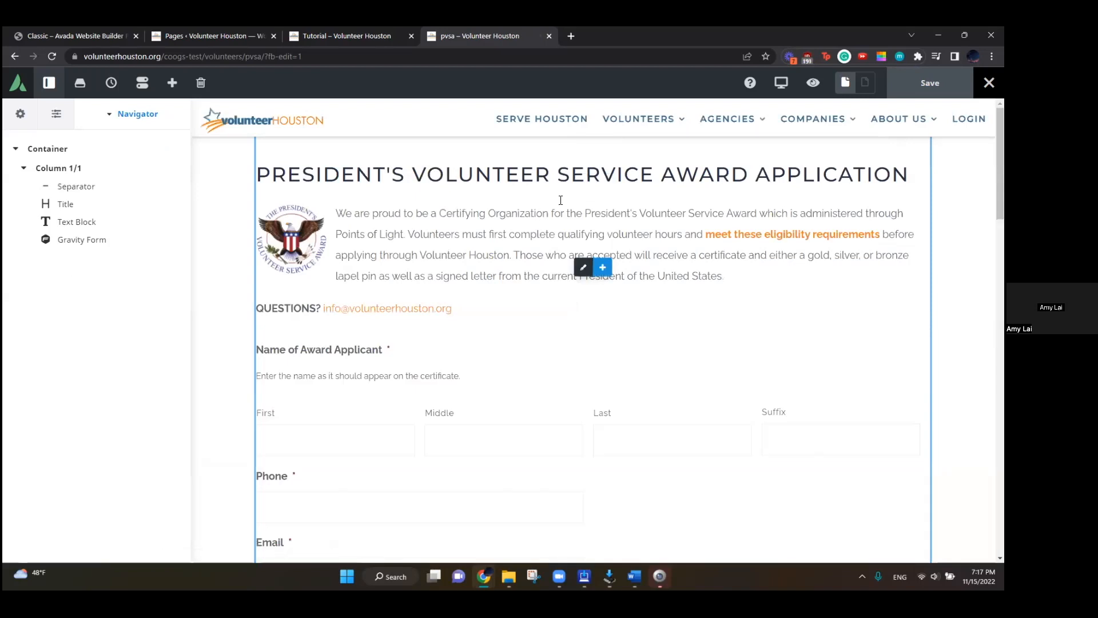
mouse_move(645, 116)
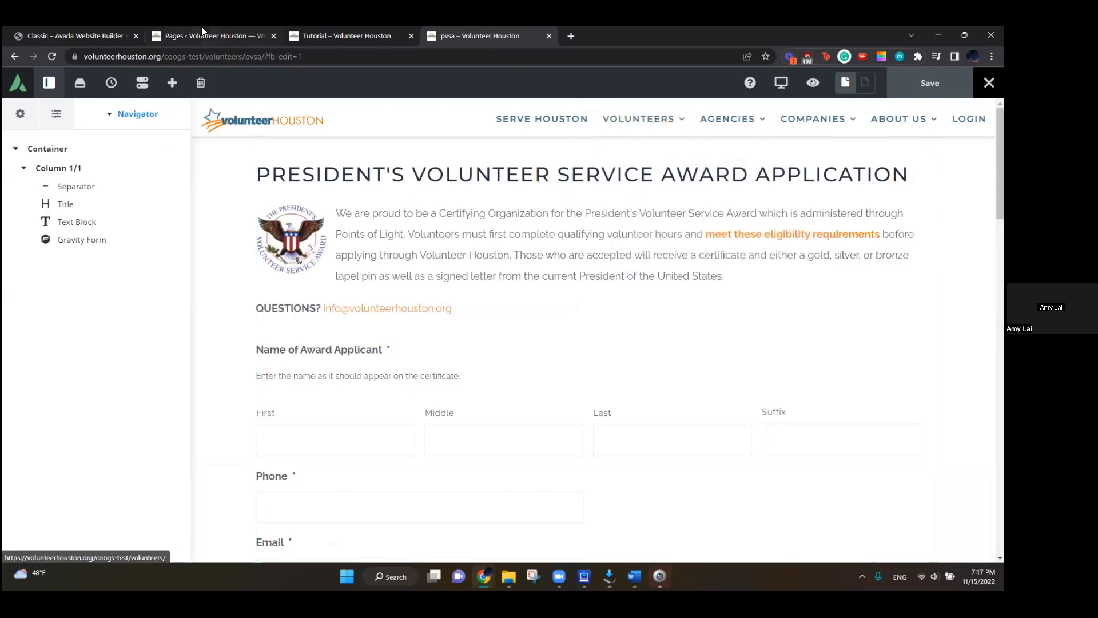
Step: Review the Tutorial page's section with the Register and Login buttons, and return to the WordPress Pages list
left_click(224, 32)
left_click(311, 35)
scroll(403, 209, "up", 3)
scroll(404, 209, "down", 3)
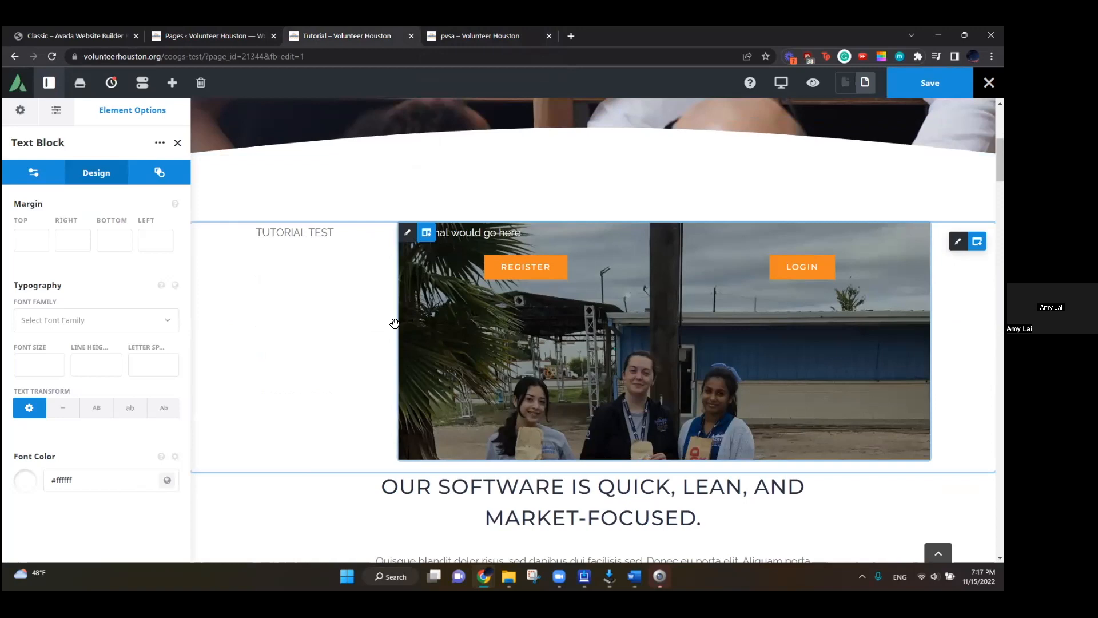
left_click(187, 27)
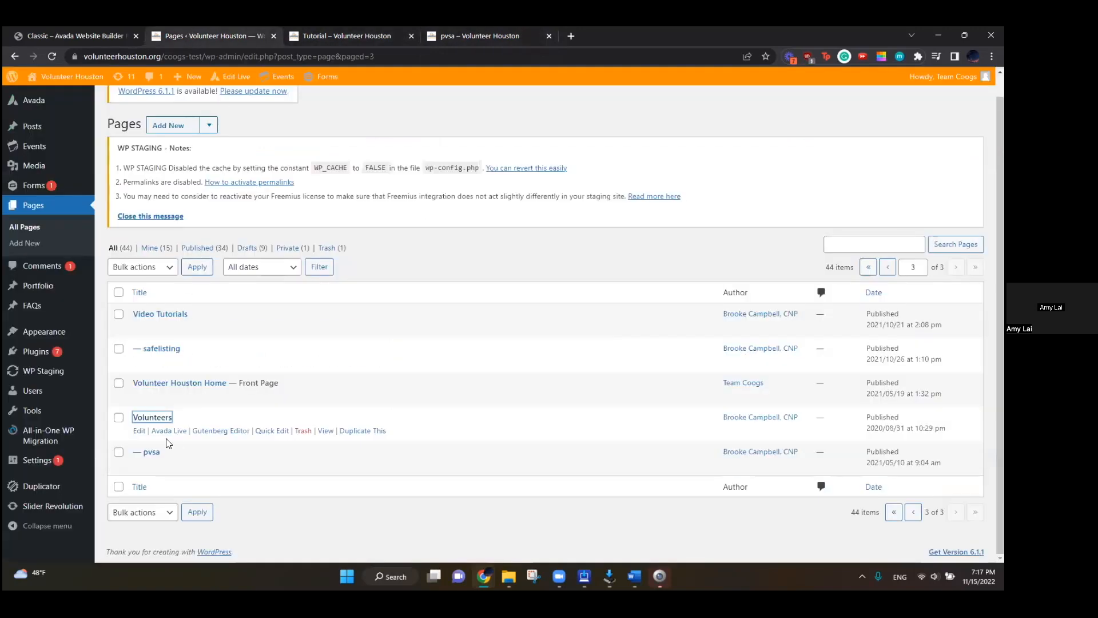